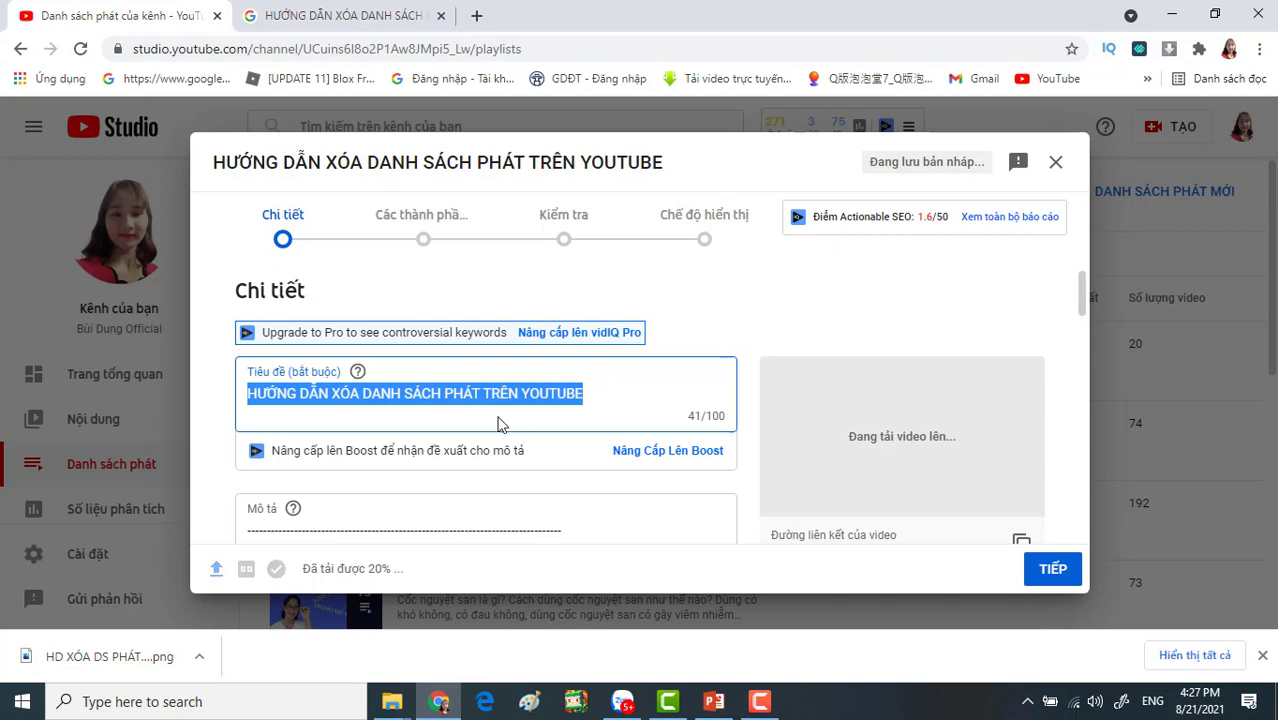
Begin the description with the line "HƯỚNG DẪN XÓA DANH SÁCH PHÁT TRÊN YOUTUBE." and a short introduction about deleting unused playlists
{"action": "left_click", "coordinate": [249, 525]}
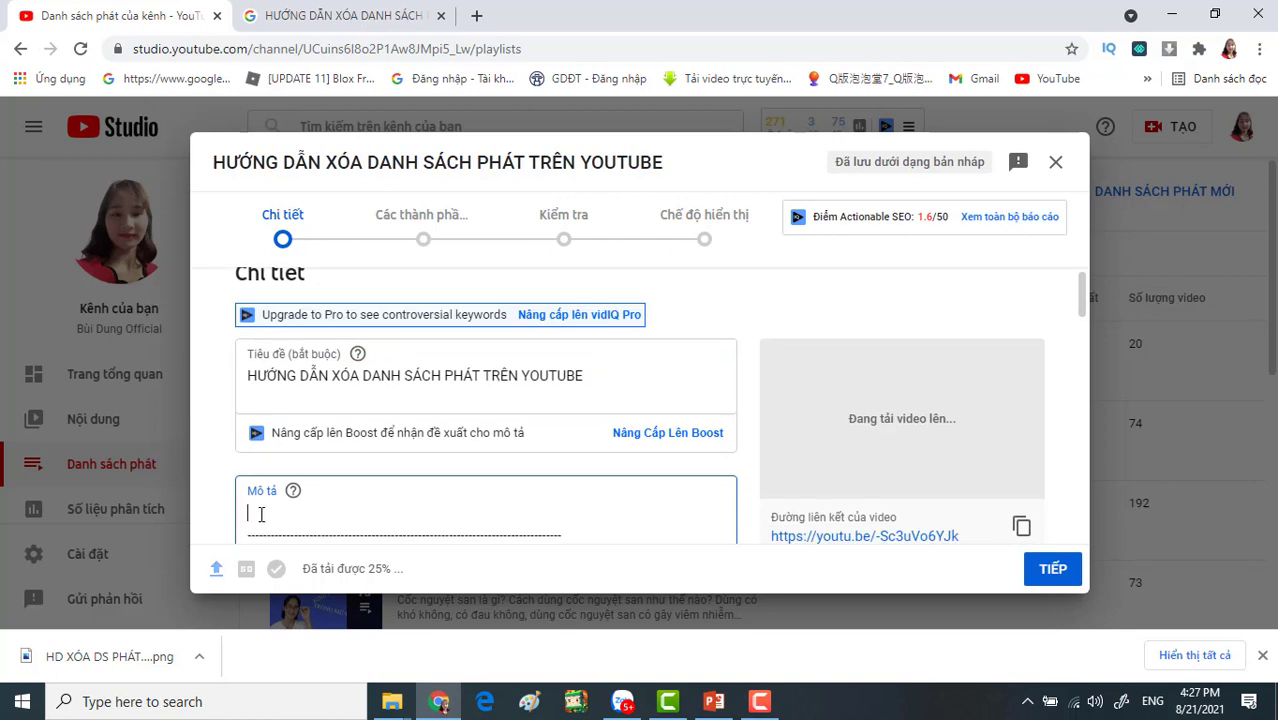
{"action": "type", "text": "HƯỚNG DẪN XÓA DANH SÁCH PHÁT TRÊN YOUTUBE"}
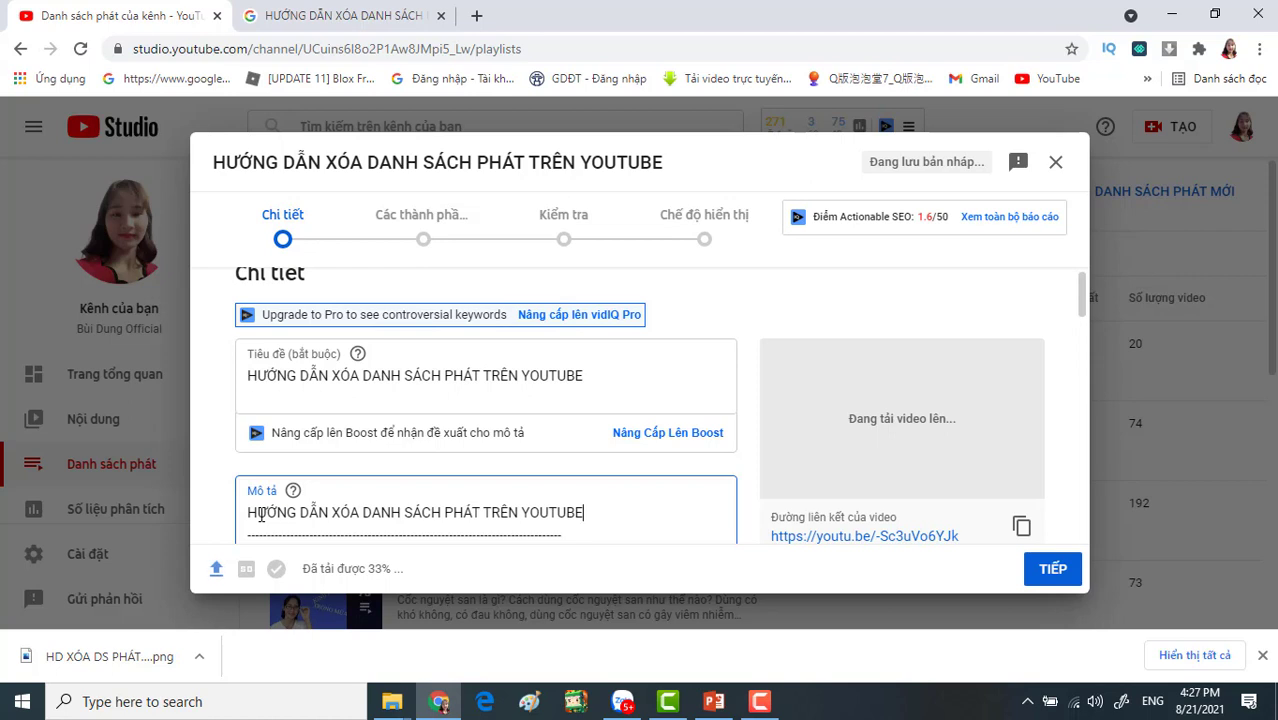
{"action": "type", "text": "."}
{"action": "key", "text": "Return"}
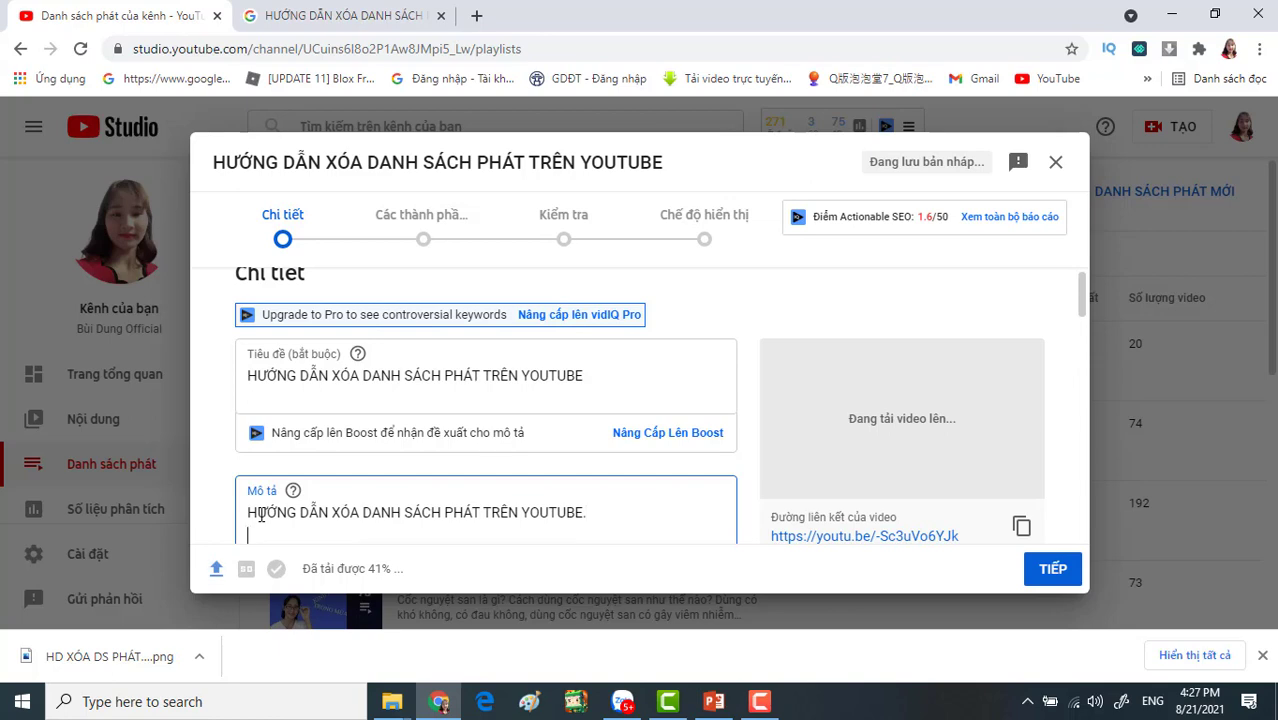
{"action": "scroll", "coordinate": [260, 513], "scroll_direction": "down", "scroll_amount": 2}
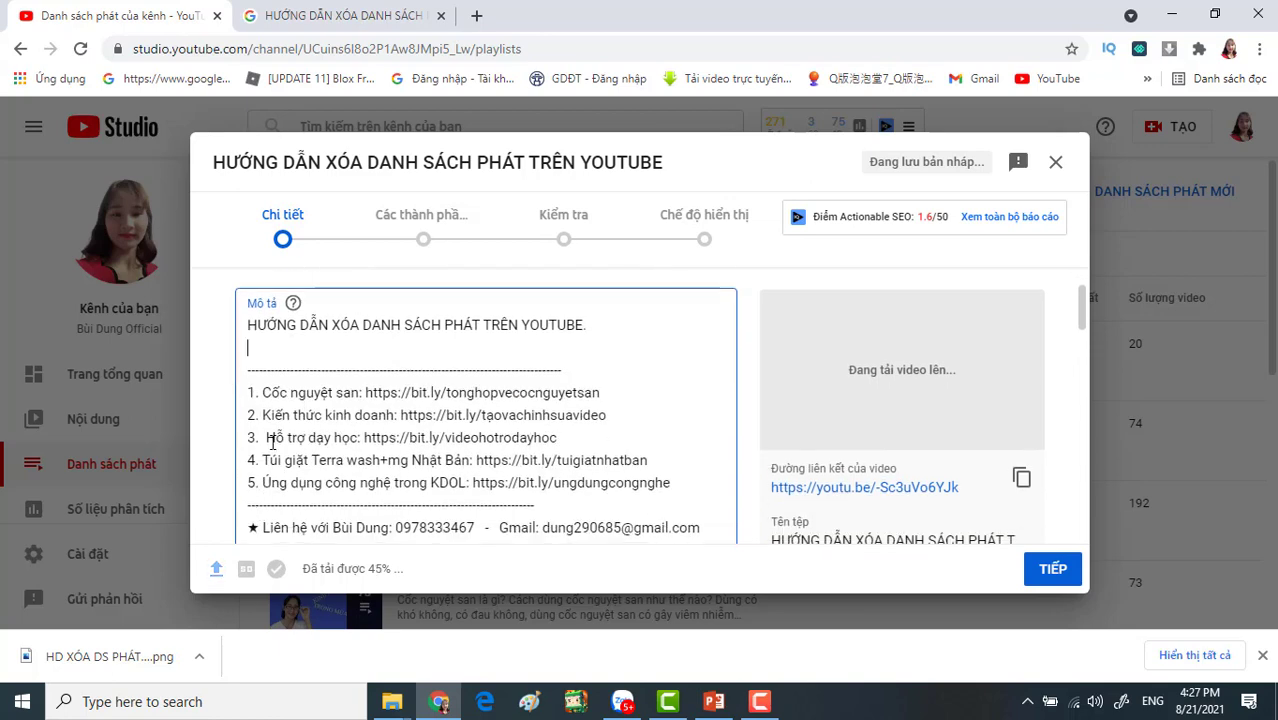
{"action": "scroll", "coordinate": [272, 442], "scroll_direction": "up", "scroll_amount": 1}
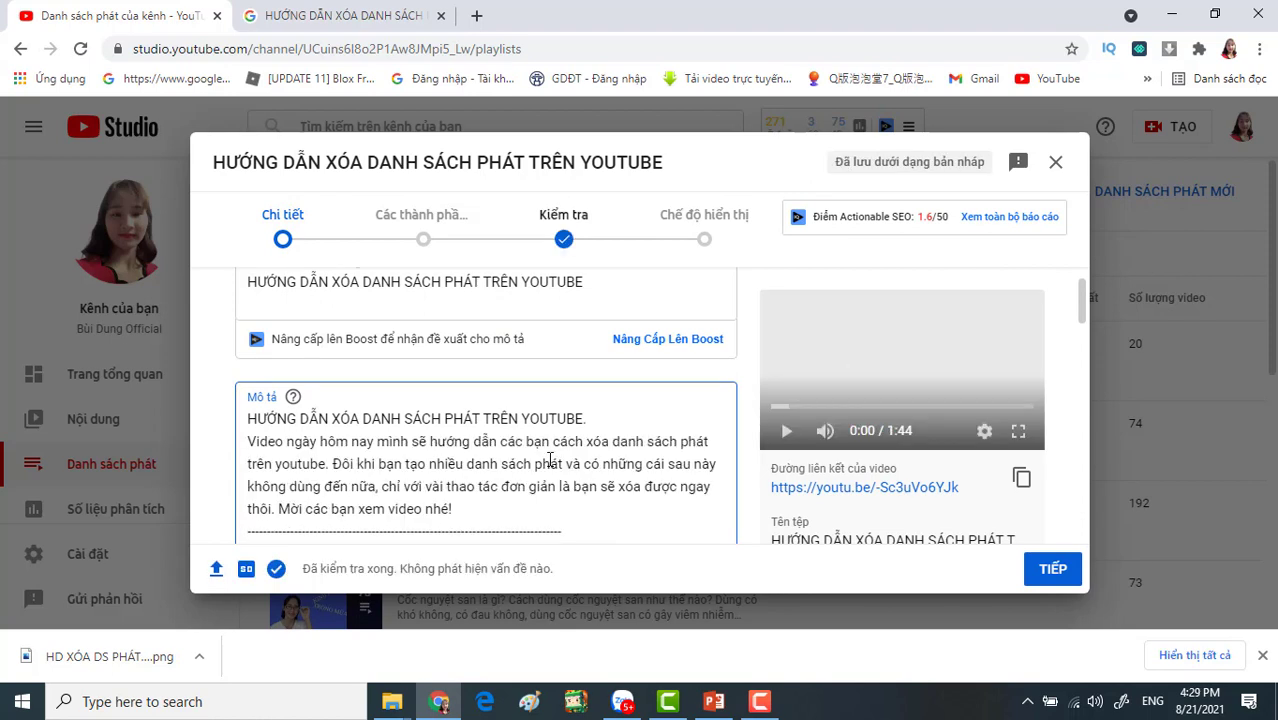
Append "#HƯỚNG DẪN XÓA DANH SÁCH PHÁT TRÊN YOUTUBE" after the existing hashtag at the end of the description
{"action": "scroll", "coordinate": [549, 459], "scroll_direction": "down", "scroll_amount": 1}
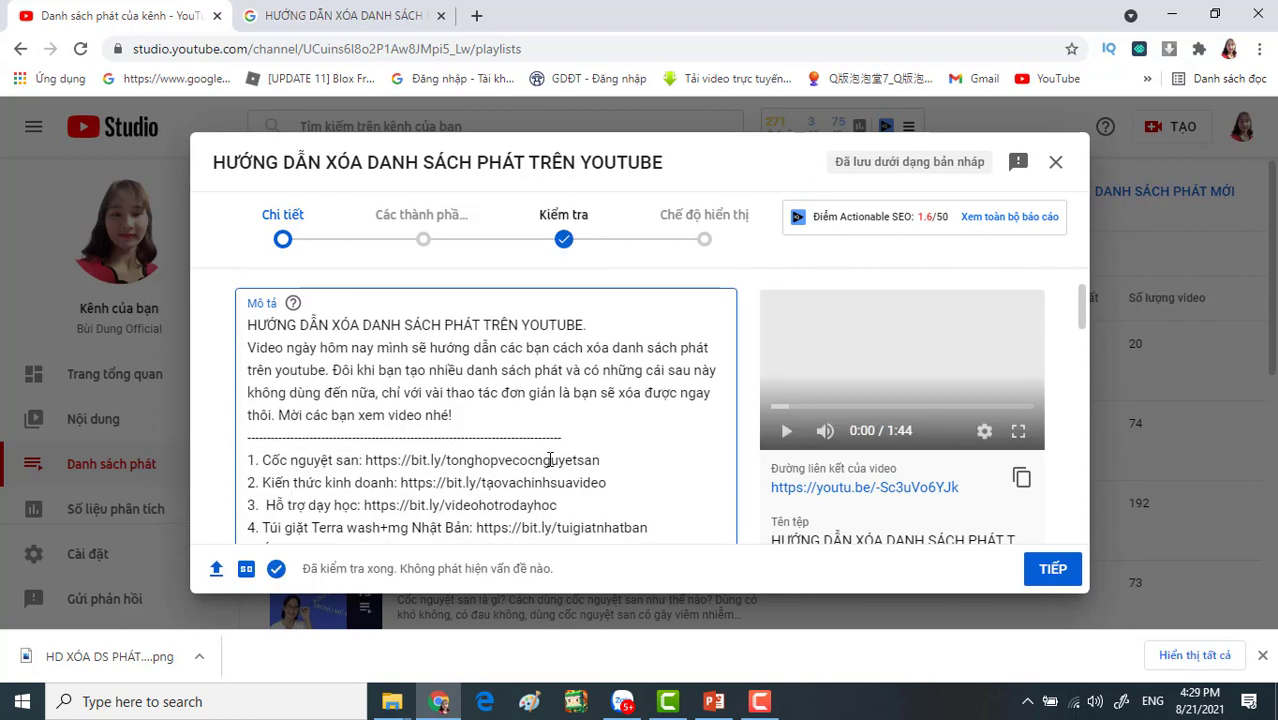
{"action": "scroll", "coordinate": [549, 459], "scroll_direction": "down", "scroll_amount": 1}
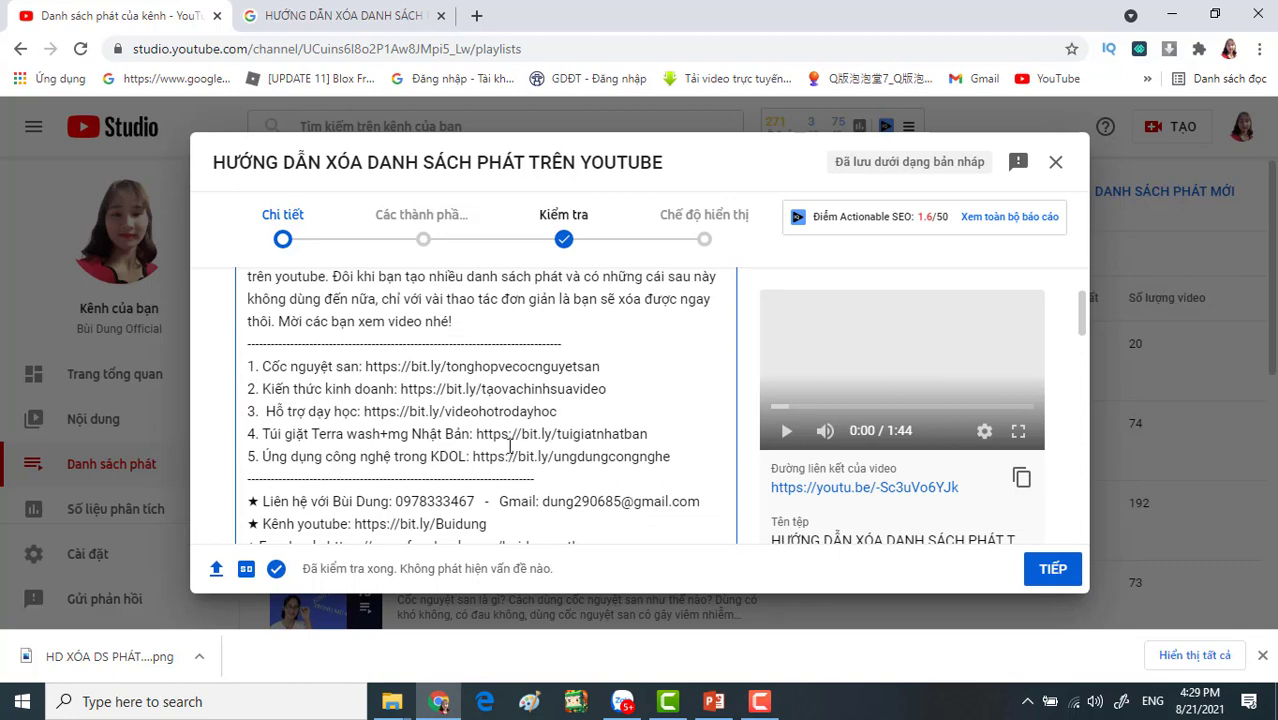
{"action": "scroll", "coordinate": [385, 446], "scroll_direction": "down", "scroll_amount": 1}
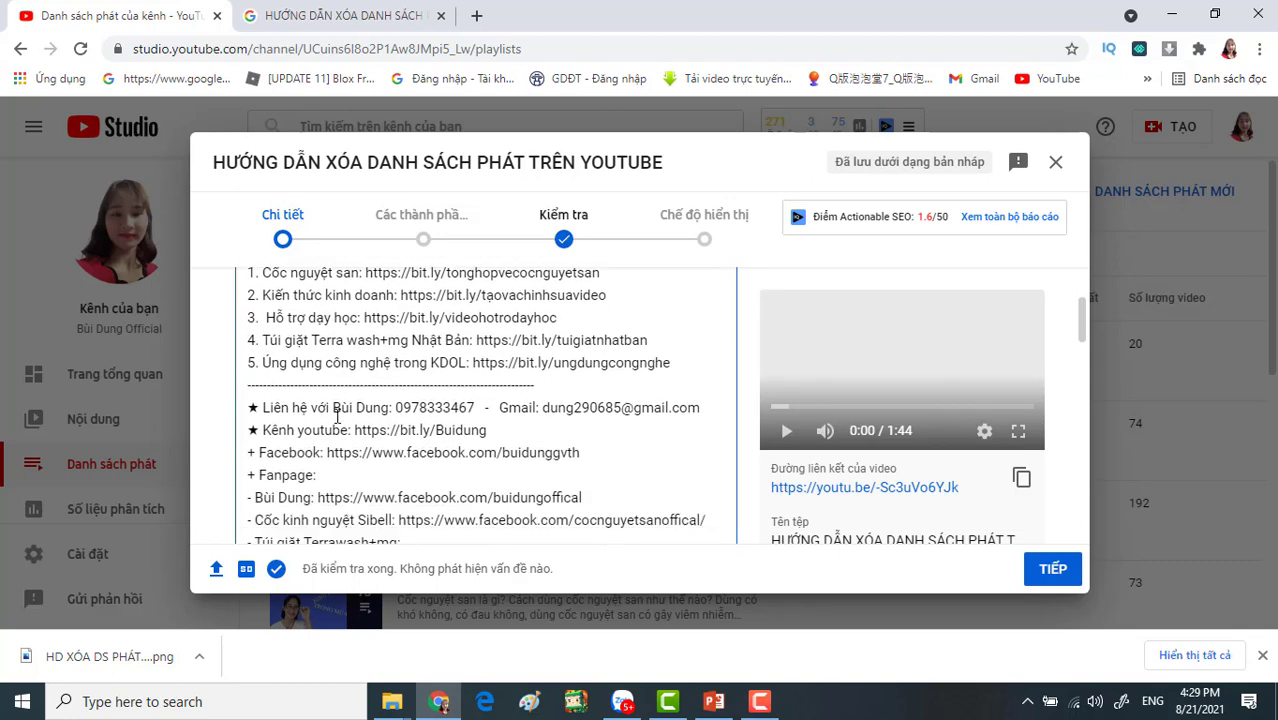
{"action": "scroll", "coordinate": [355, 400], "scroll_direction": "down", "scroll_amount": 1}
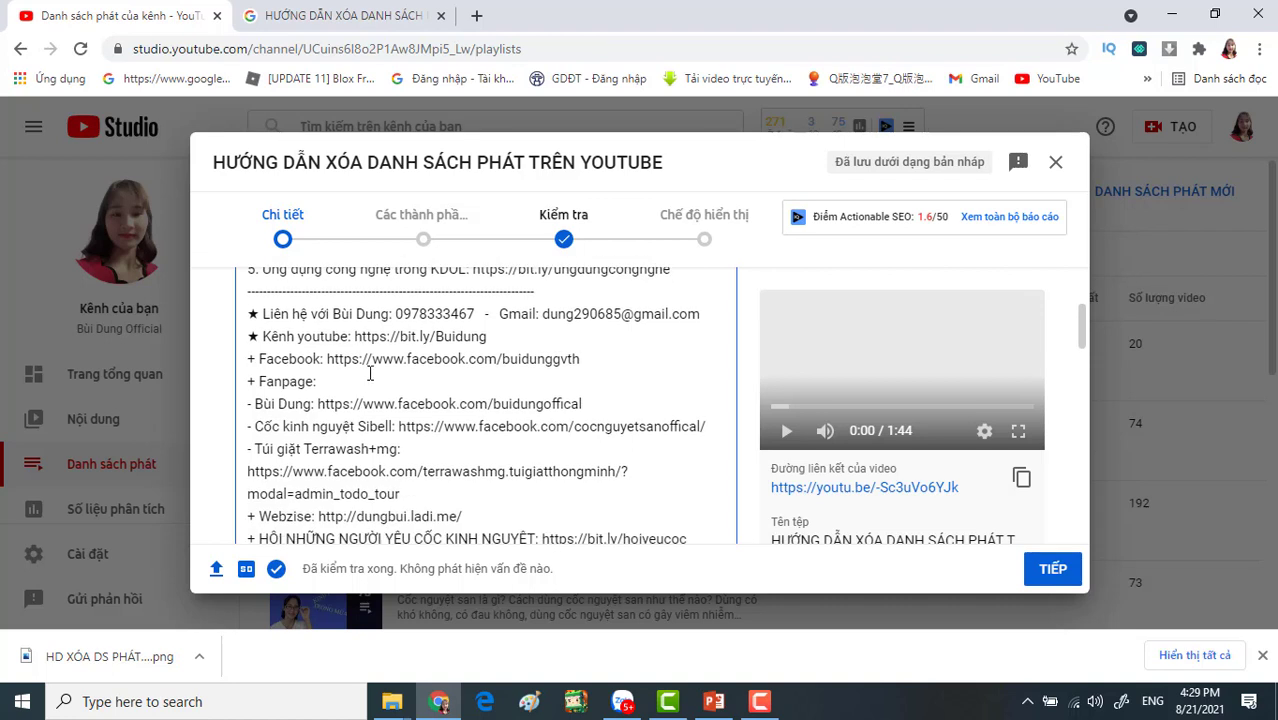
{"action": "scroll", "coordinate": [369, 373], "scroll_direction": "down", "scroll_amount": 1}
{"action": "scroll", "coordinate": [368, 373], "scroll_direction": "down", "scroll_amount": 1}
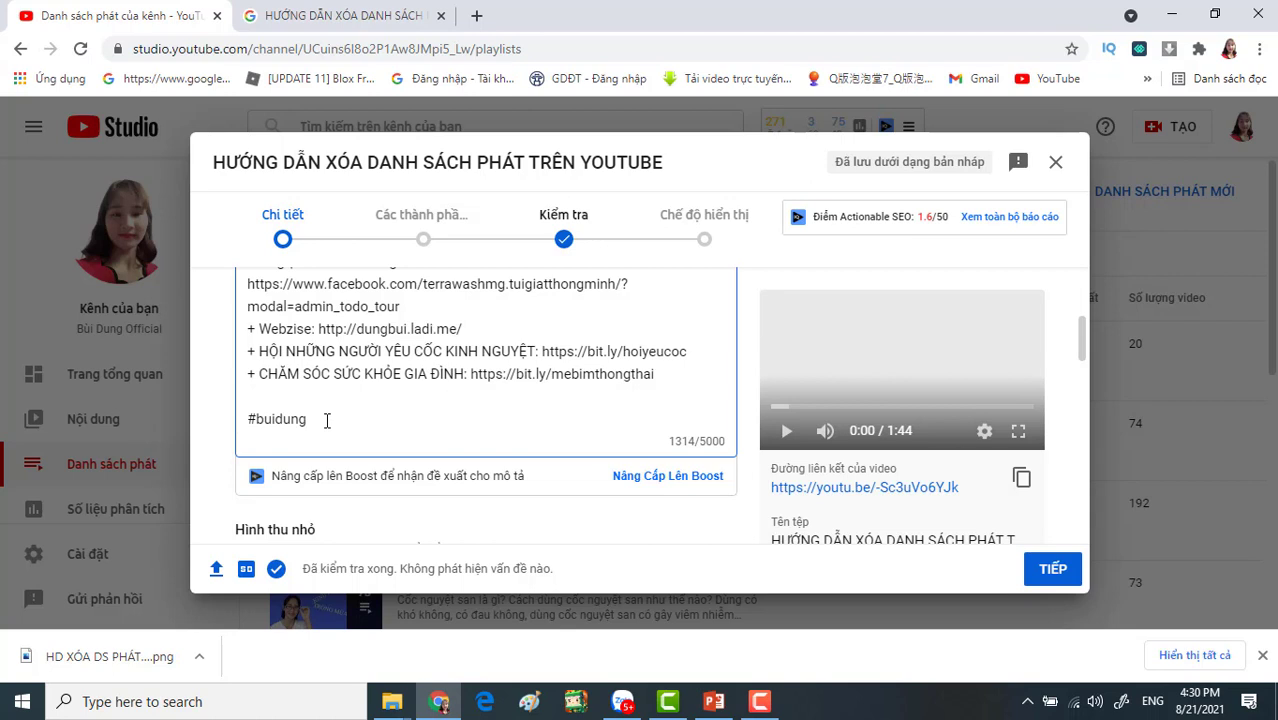
{"action": "type", "text": "#"}
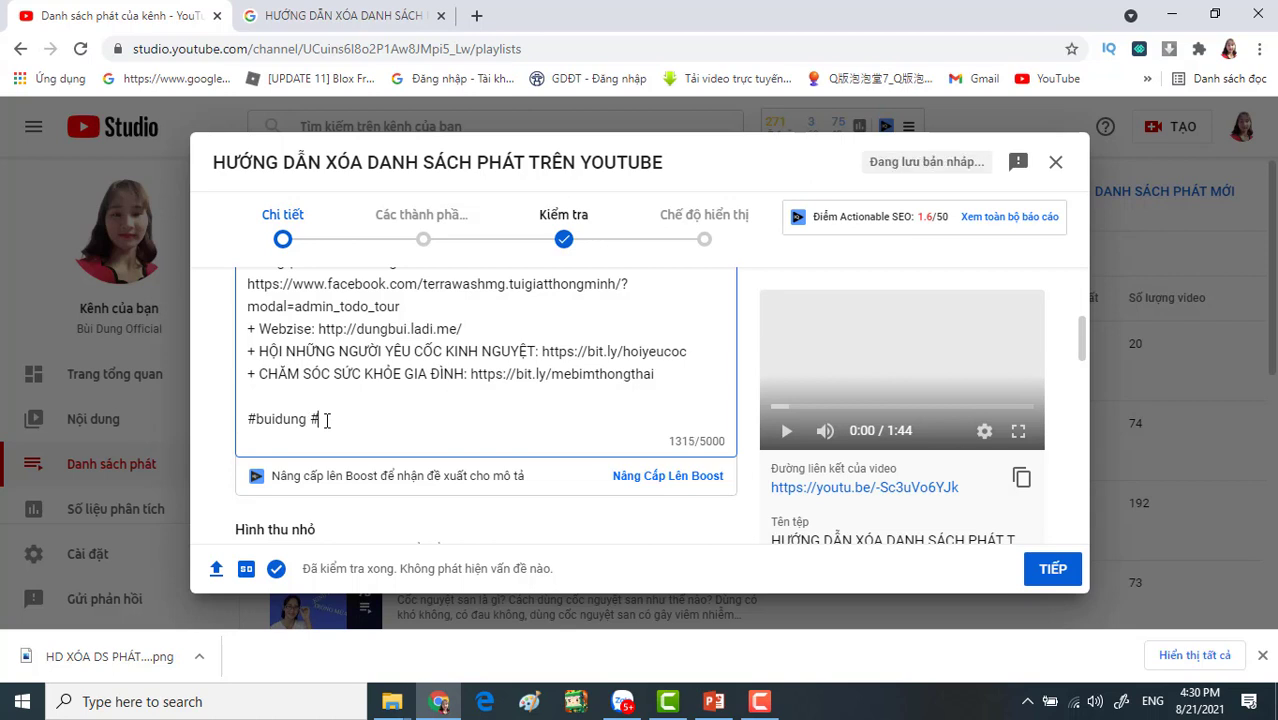
{"action": "type", "text": "HƯỚNG DẪN XÓA DANH SÁCH PHÁT TRÊN YOUTUBE"}
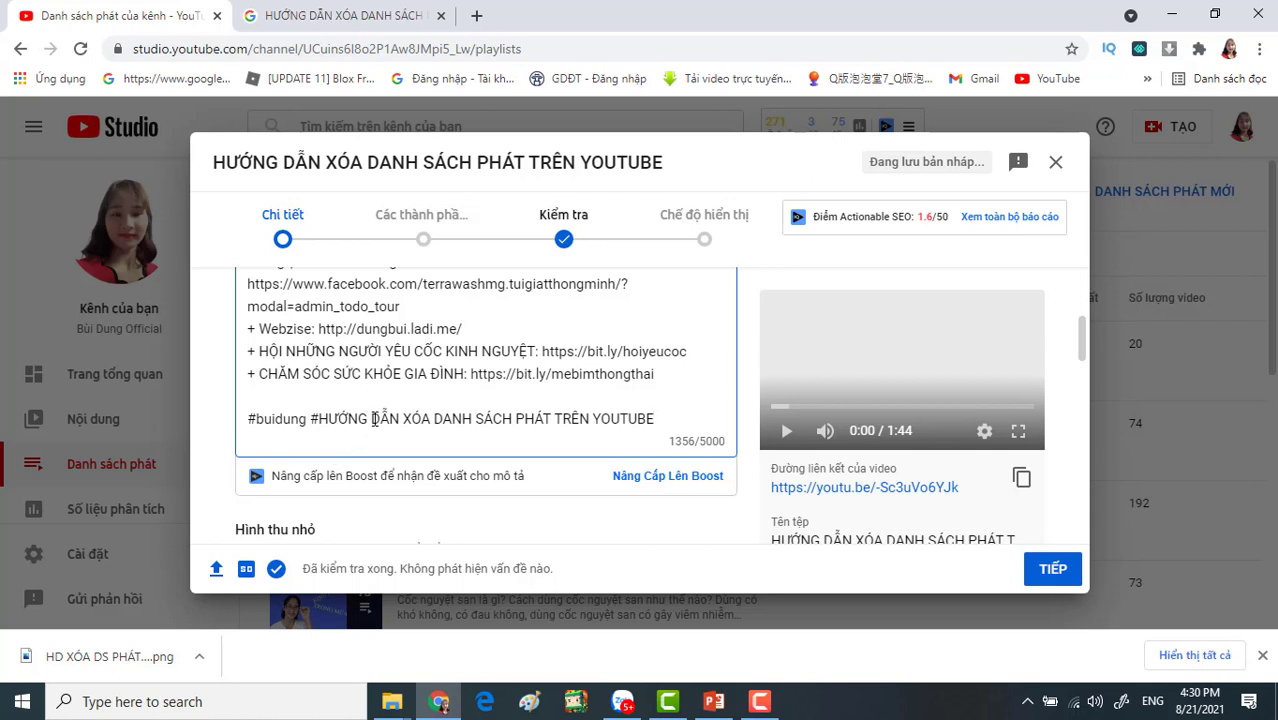
Remove all spaces inside the title hashtag so it reads #HƯỚNGDẪNXÓADANHSÁCHPHÁTTRÊNYOUTUBE
{"action": "left_click", "coordinate": [372, 418]}
{"action": "key", "text": "BackSpace"}
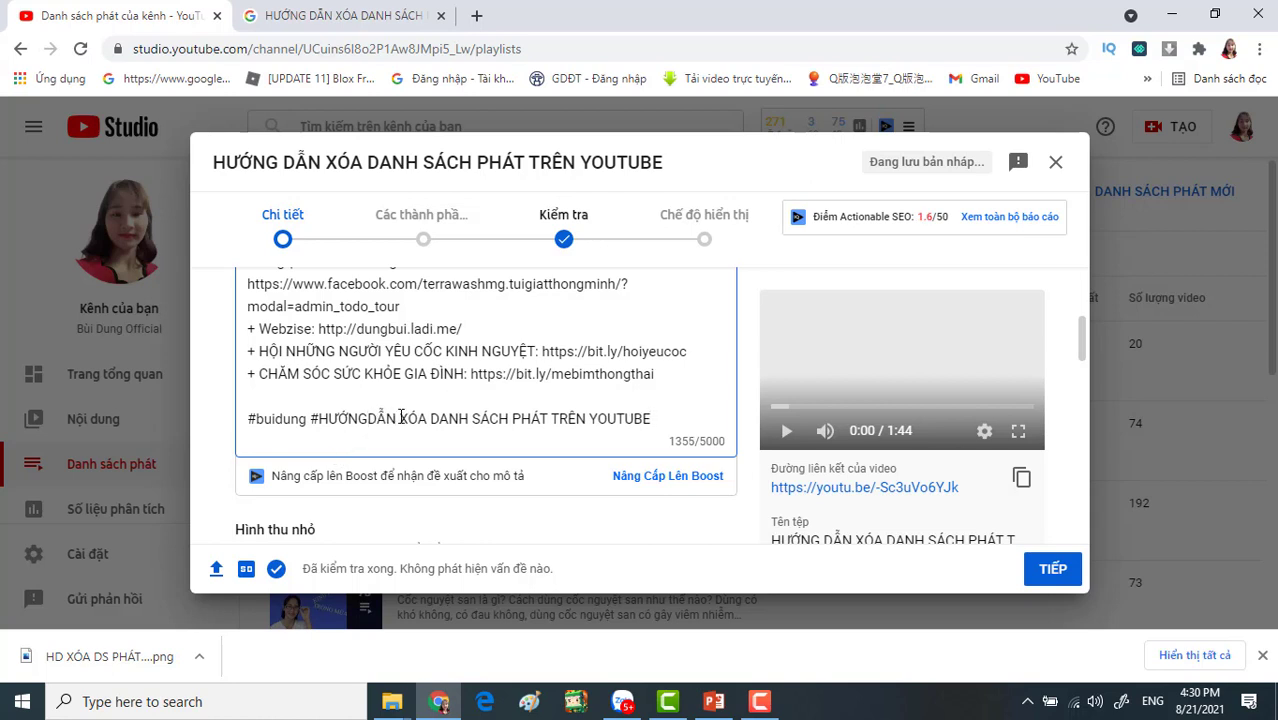
{"action": "left_click", "coordinate": [400, 418]}
{"action": "key", "text": "BackSpace"}
{"action": "left_click", "coordinate": [425, 418]}
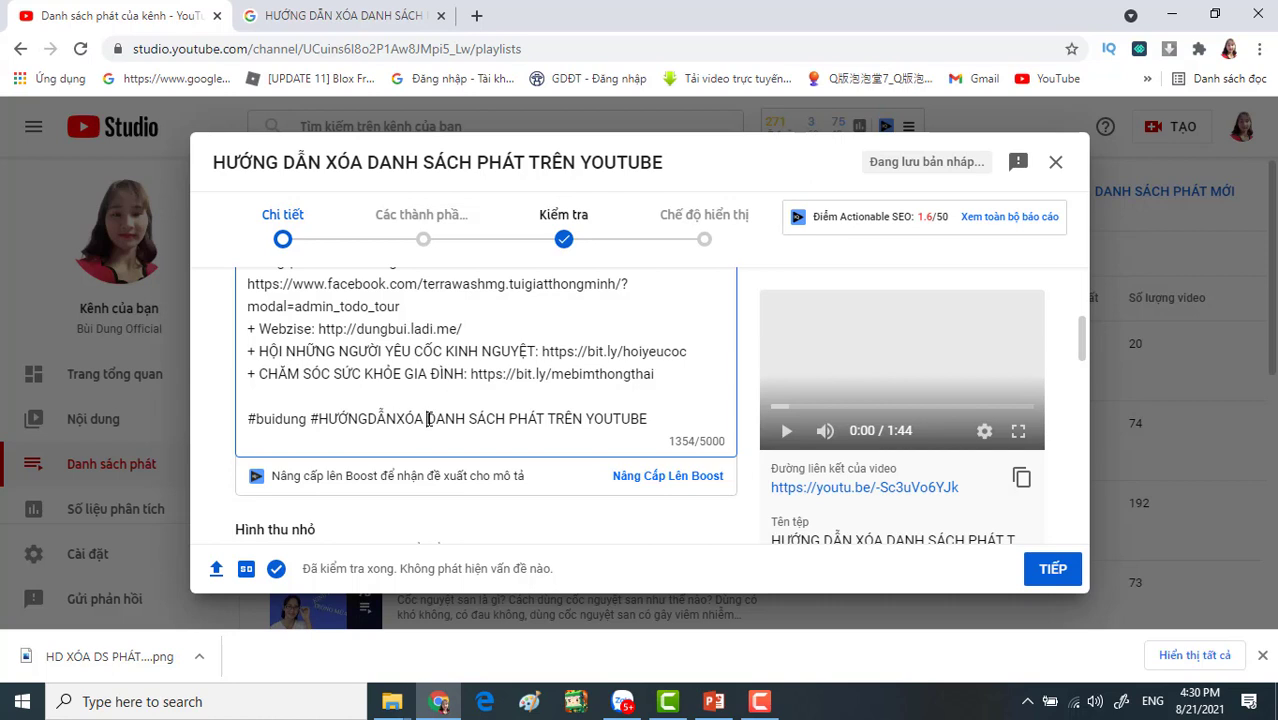
{"action": "key", "text": "BackSpace"}
{"action": "left_click", "coordinate": [470, 418]}
{"action": "key", "text": "BackSpace"}
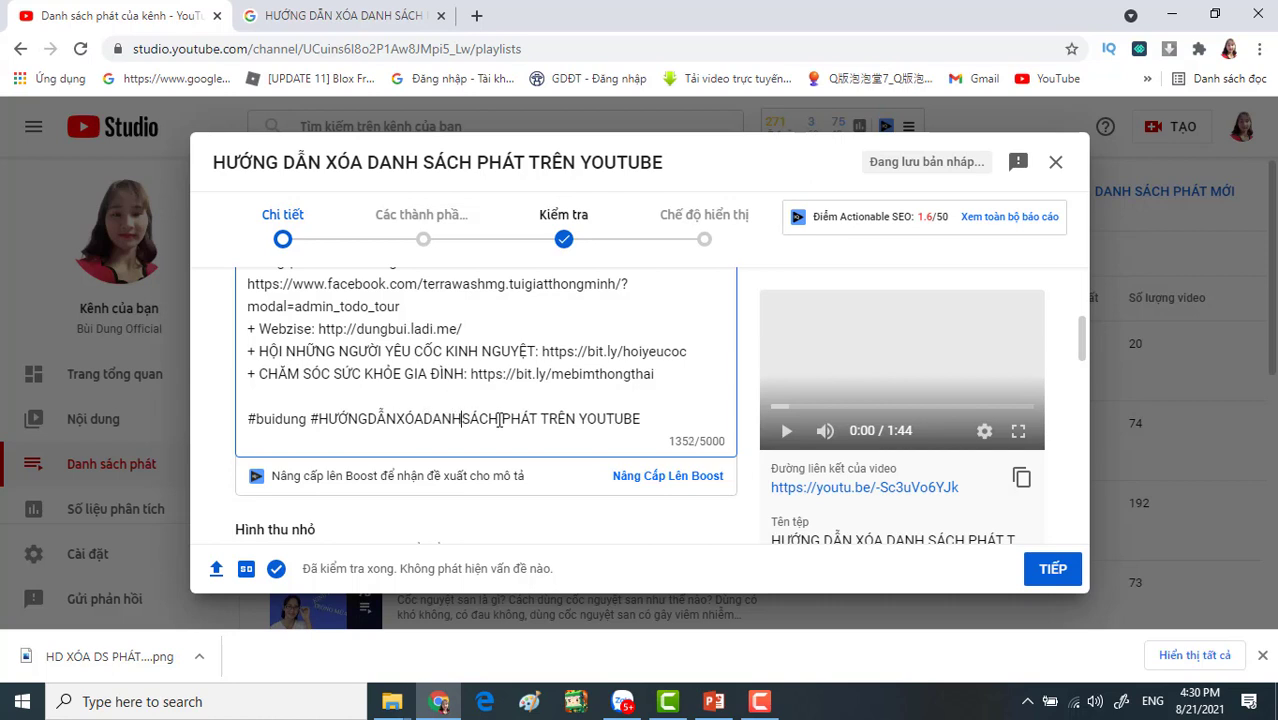
{"action": "left_click", "coordinate": [500, 419]}
{"action": "key", "text": "BackSpace"}
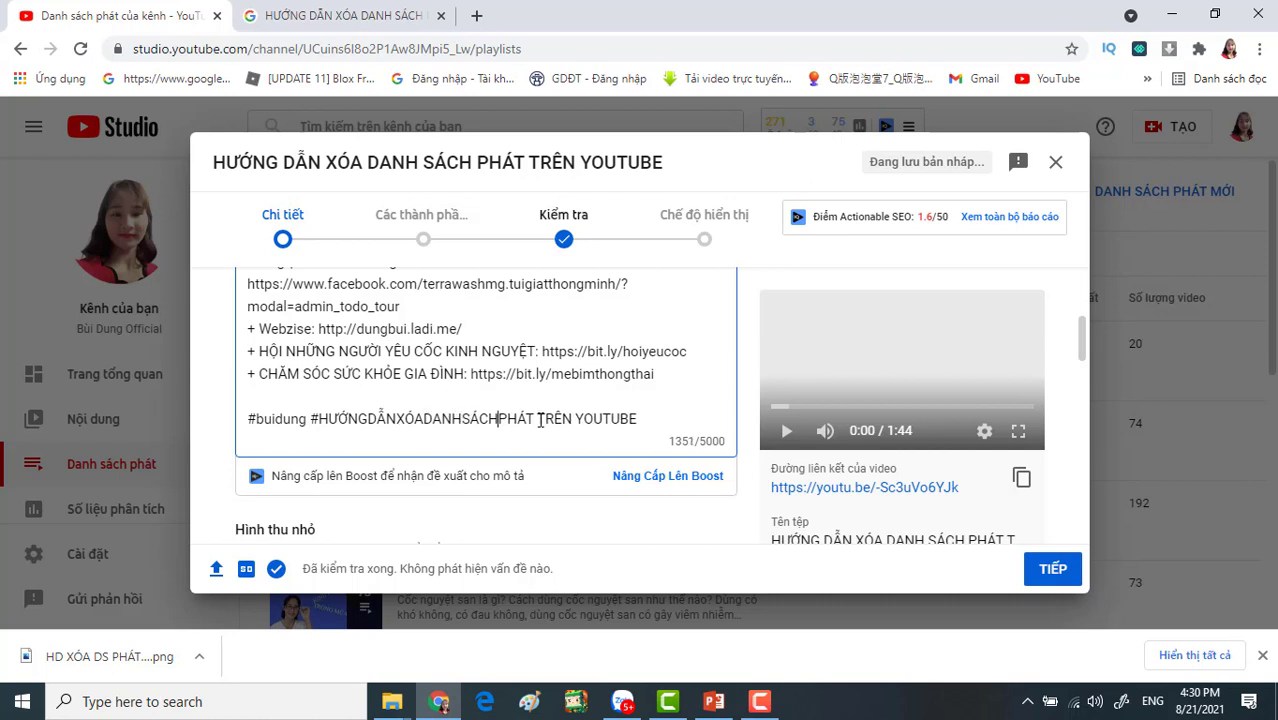
{"action": "left_click", "coordinate": [537, 419]}
{"action": "key", "text": "BackSpace"}
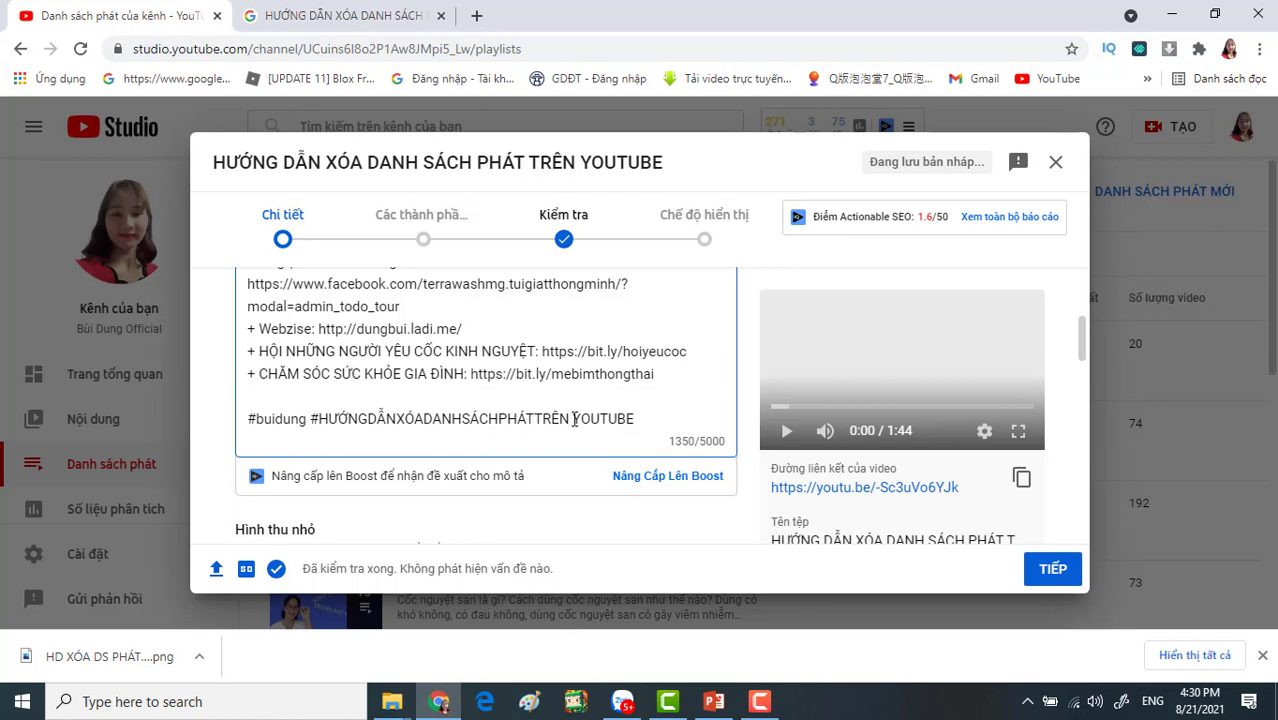
{"action": "left_click", "coordinate": [574, 419]}
{"action": "key", "text": "BackSpace"}
Add the hashtags #youtube and #mẹohay after the title hashtag in the description
{"action": "type", "text": "#you"}
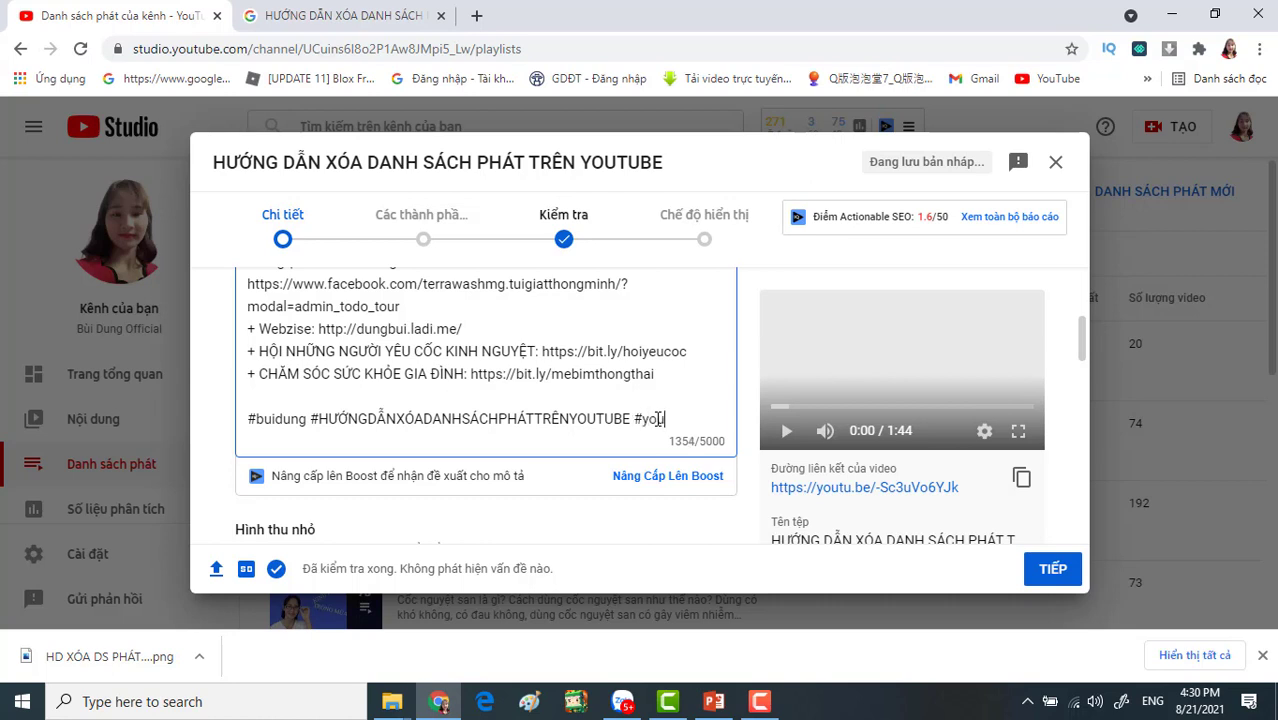
{"action": "type", "text": "y"}
{"action": "key", "text": "BackSpace"}
{"action": "type", "text": "tube"}
{"action": "type", "text": " #"}
{"action": "type", "text": "meo"}
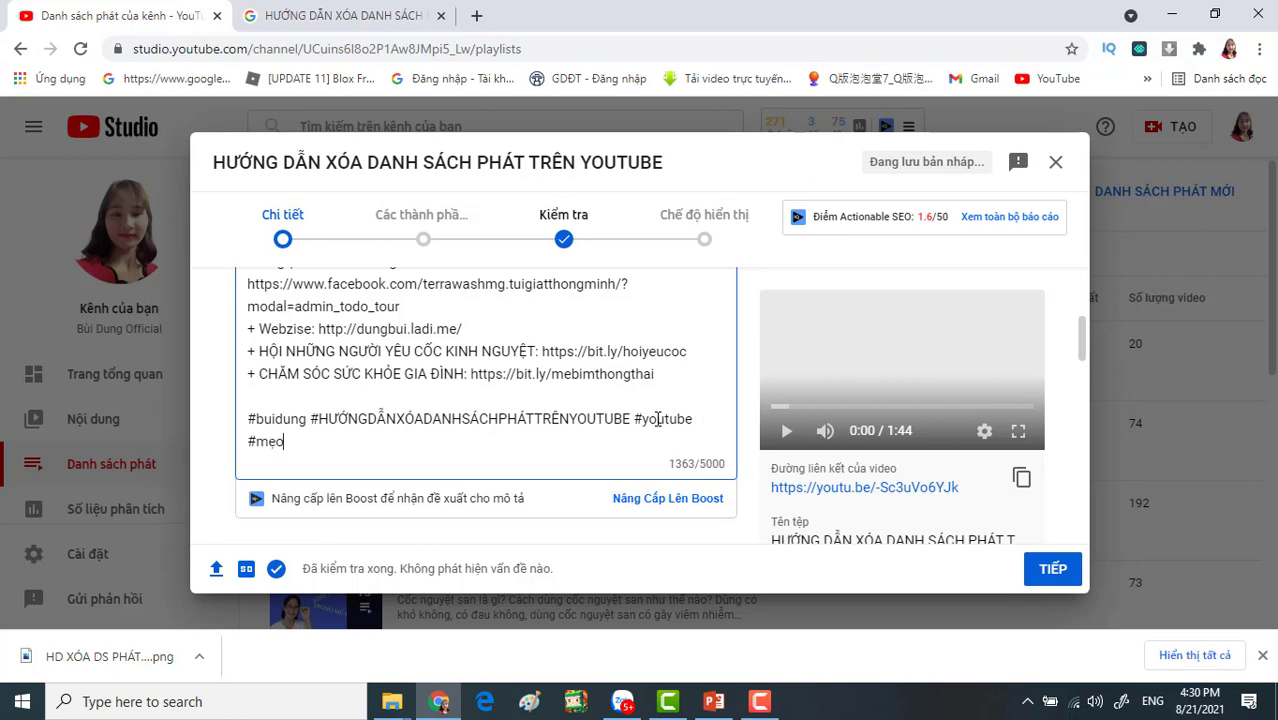
{"action": "type", "text": "hay"}
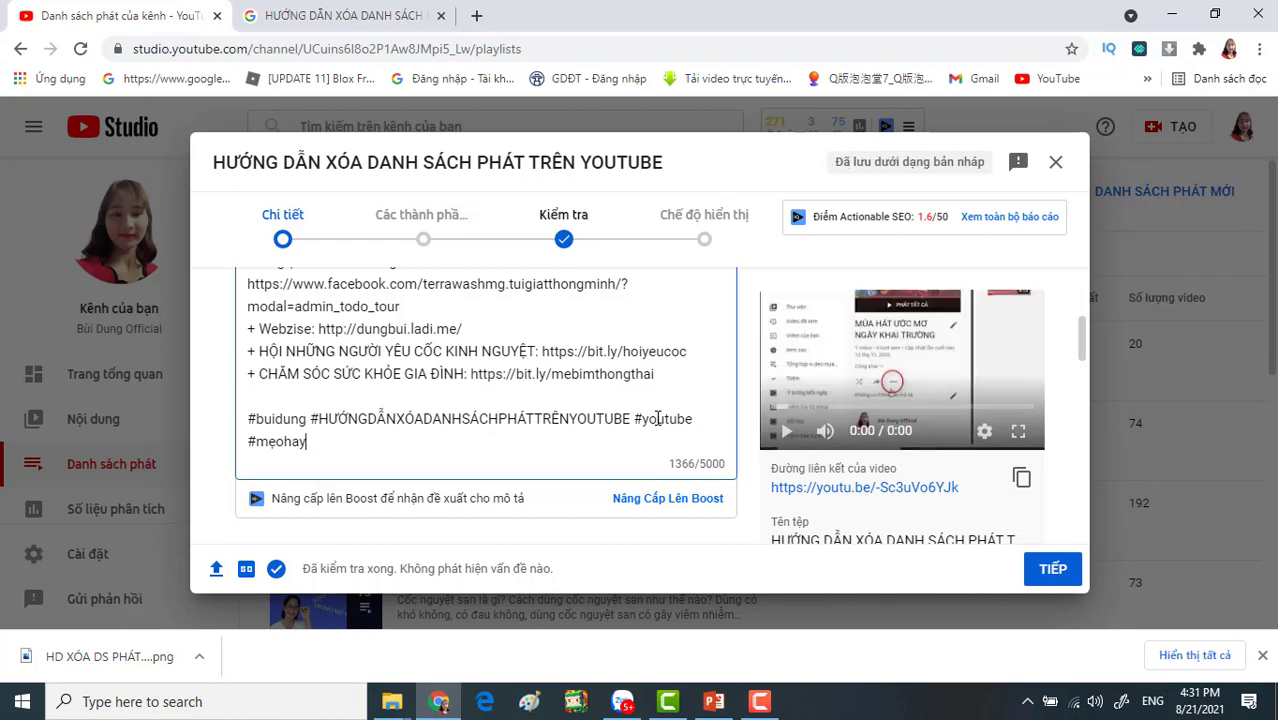
Upload the custom thumbnail image for the video from the Downloads folder
{"action": "scroll", "coordinate": [490, 468], "scroll_direction": "down", "scroll_amount": 1}
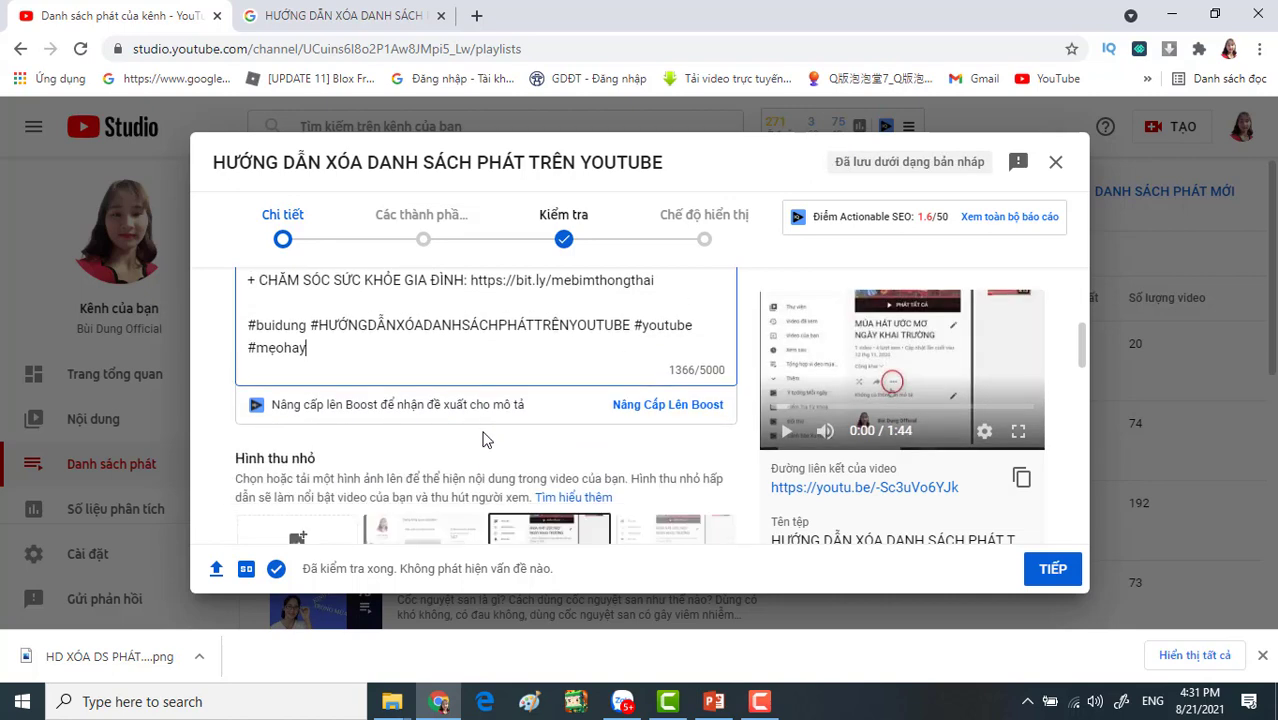
{"action": "scroll", "coordinate": [478, 440], "scroll_direction": "down", "scroll_amount": 1}
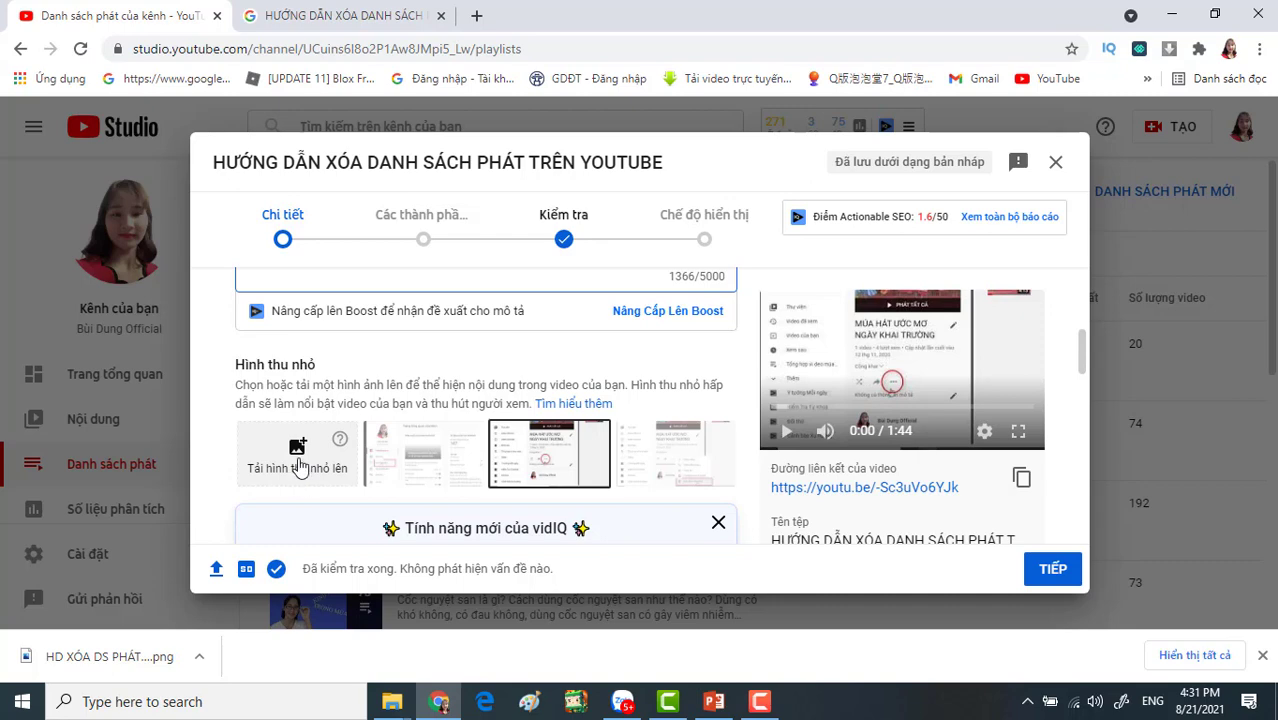
{"action": "left_click", "coordinate": [299, 466]}
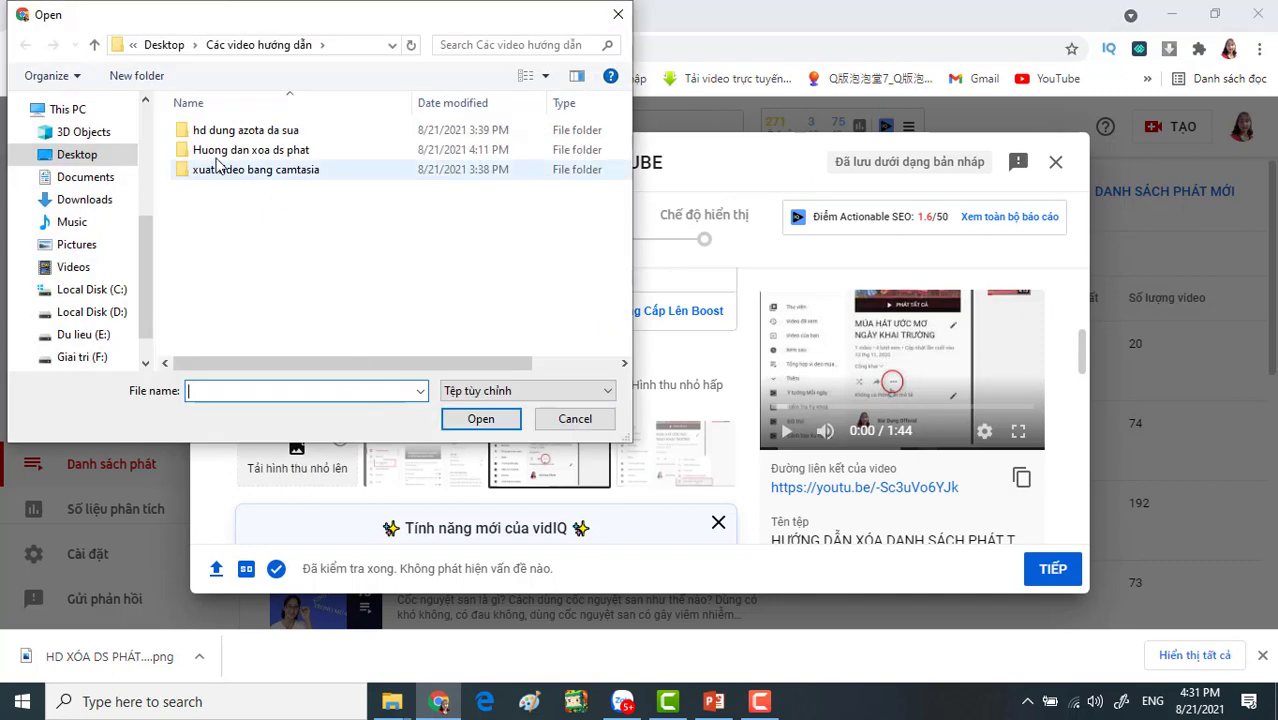
{"action": "left_click", "coordinate": [85, 200]}
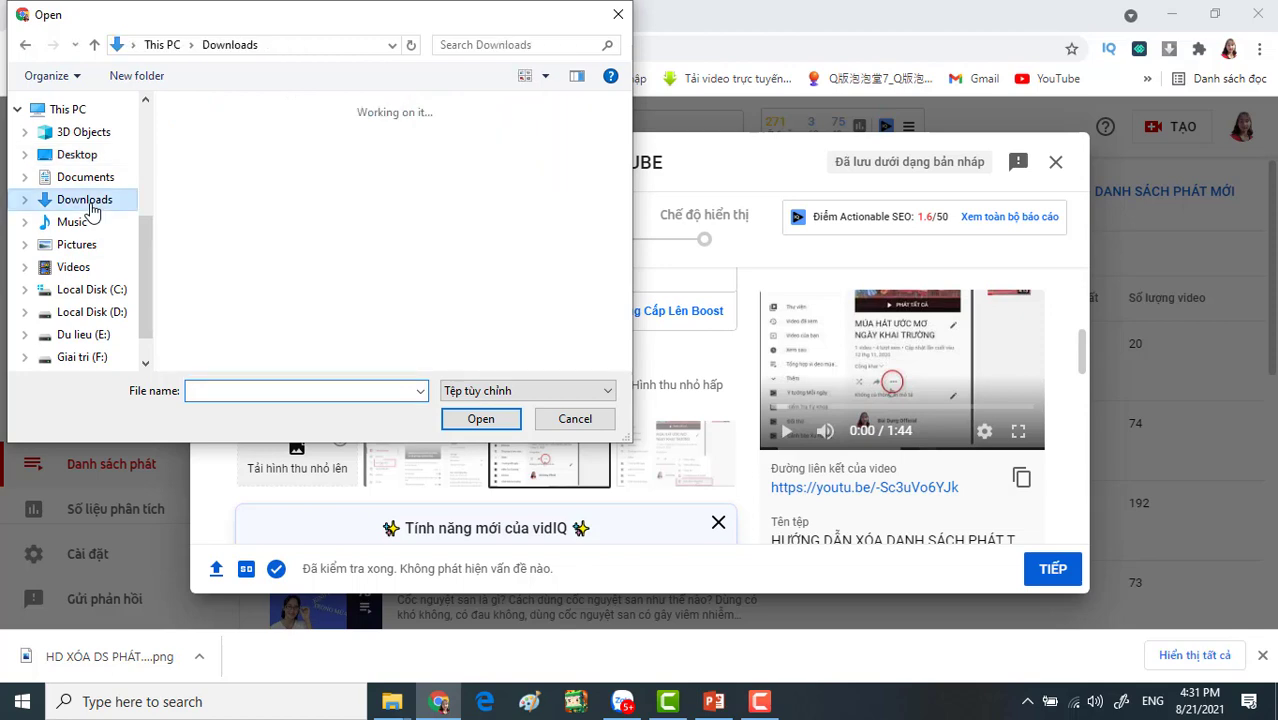
{"action": "left_click", "coordinate": [230, 195]}
{"action": "left_click", "coordinate": [449, 425]}
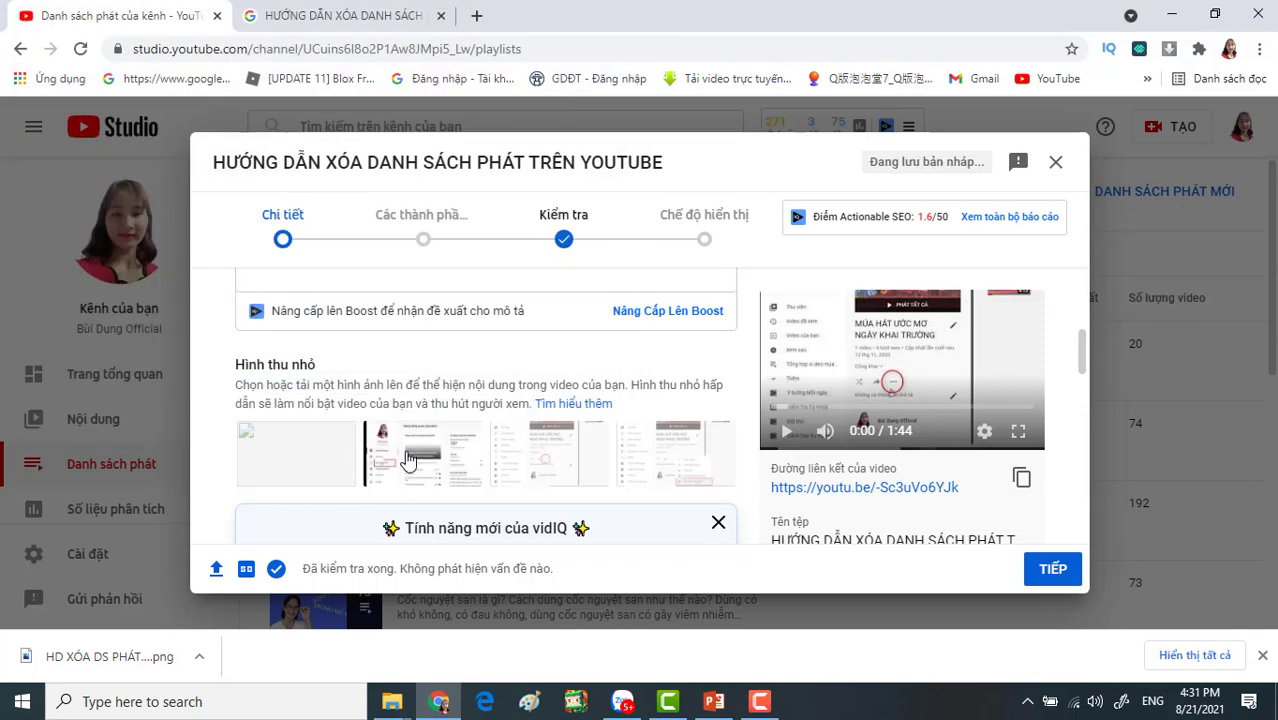
Add the video to the playlists "Full cách tạo video, chỉnh sửa video", "TẤT CẢ VỀ TỐI ƯU VIDEO" and "ỨNG DỤNG CÔNG NGHỆ TRONG KINH"
{"action": "scroll", "coordinate": [396, 490], "scroll_direction": "down", "scroll_amount": 2}
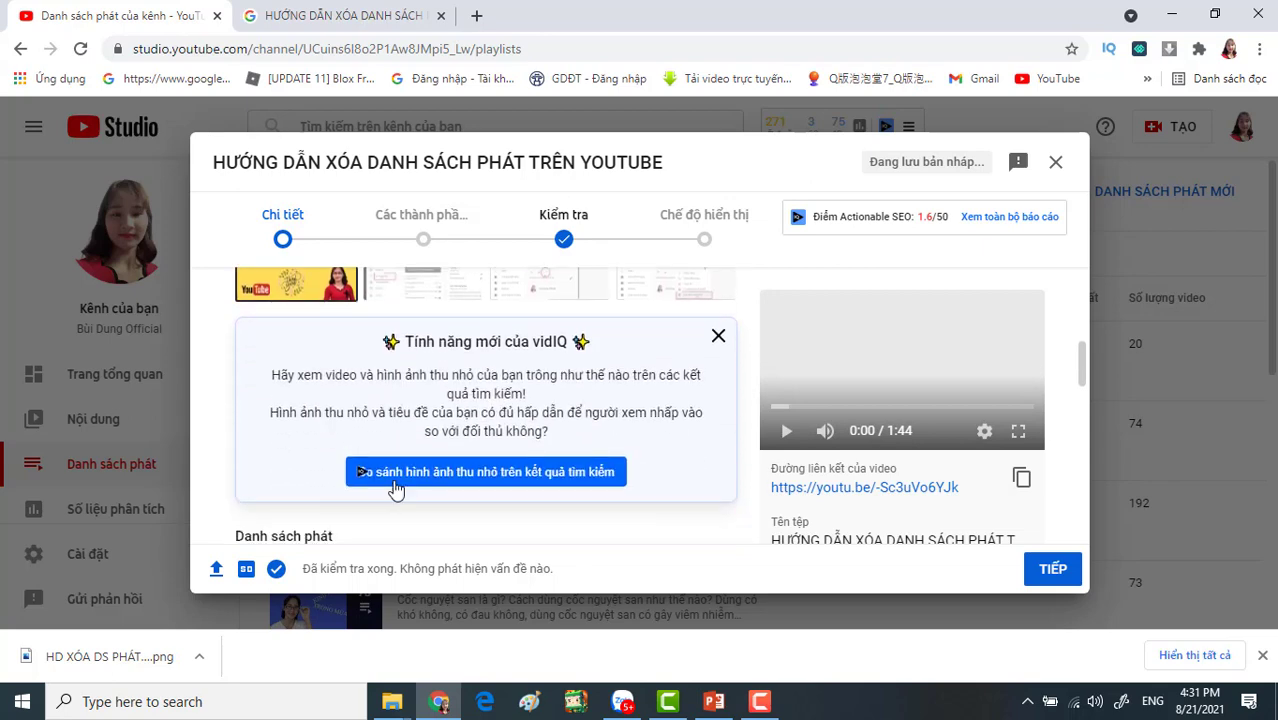
{"action": "scroll", "coordinate": [397, 478], "scroll_direction": "down", "scroll_amount": 1}
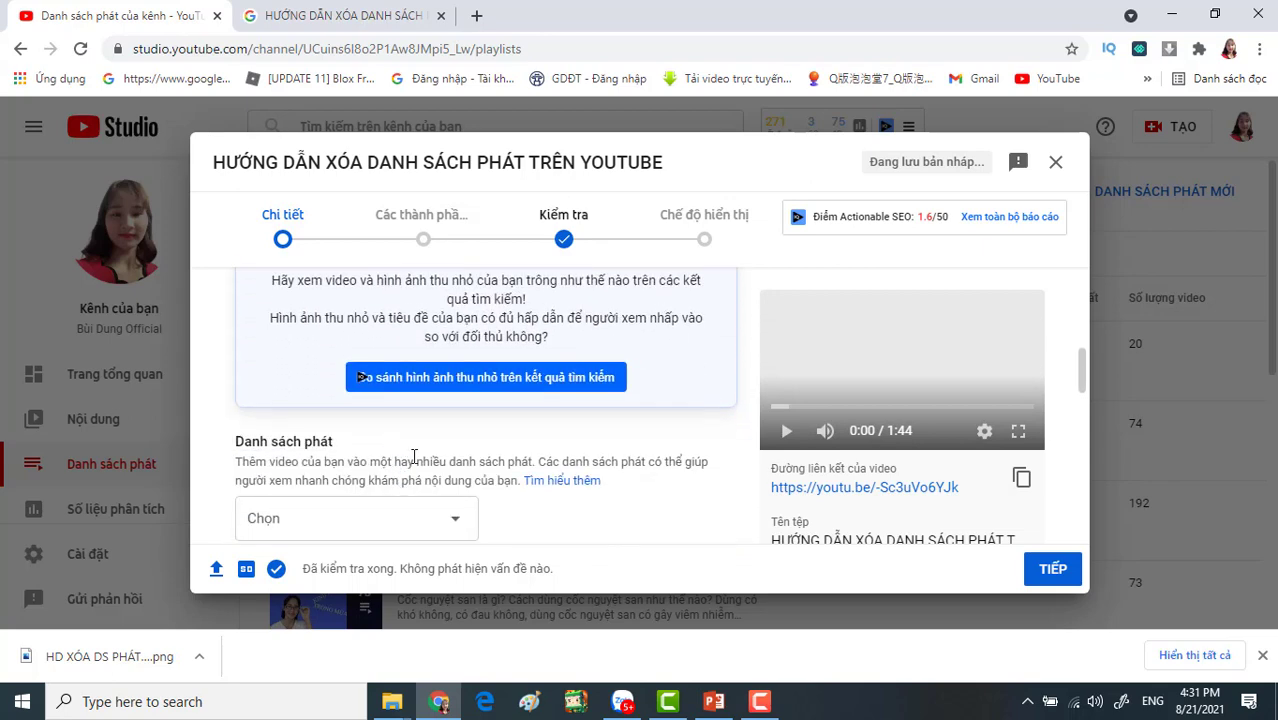
{"action": "scroll", "coordinate": [414, 455], "scroll_direction": "down", "scroll_amount": 1}
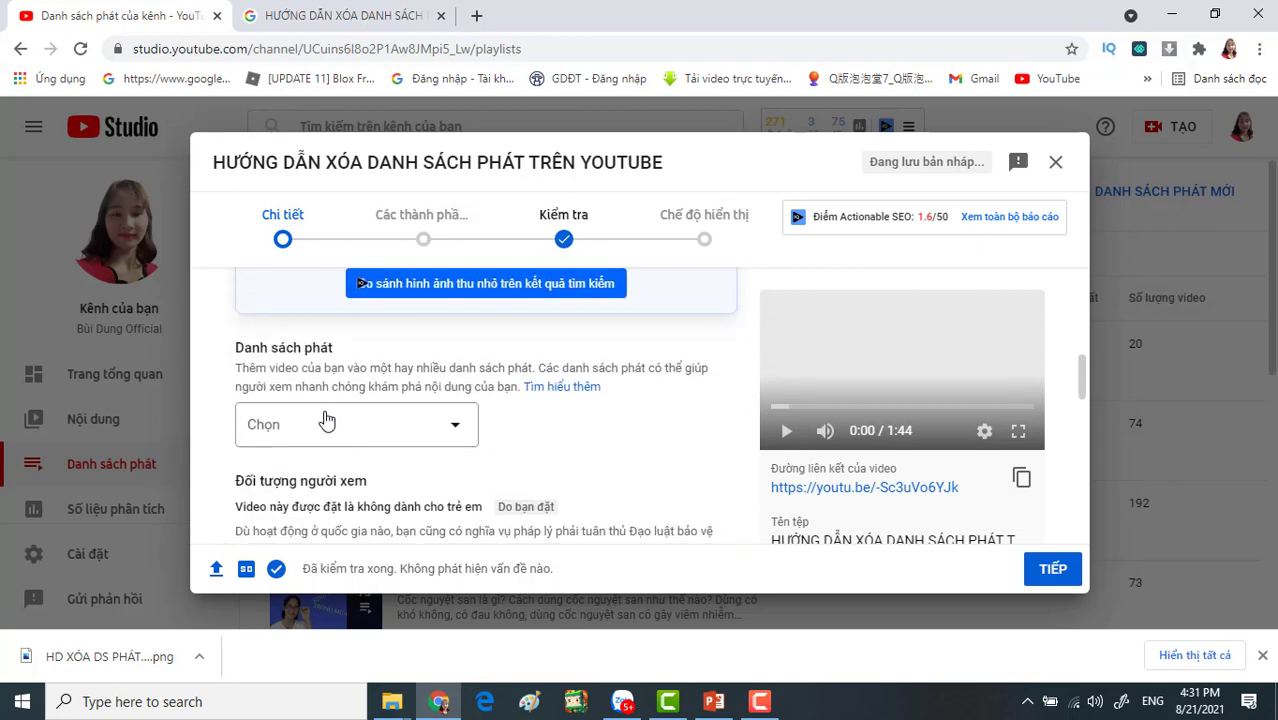
{"action": "left_click", "coordinate": [455, 428]}
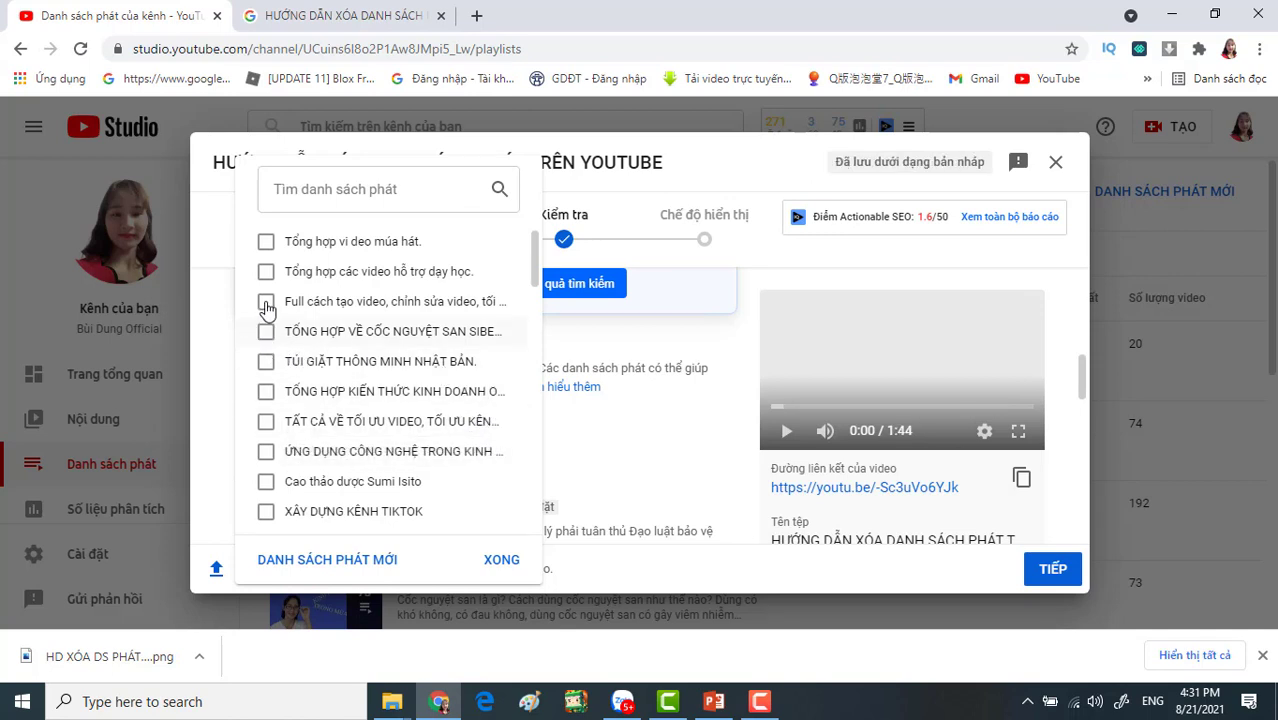
{"action": "left_click", "coordinate": [266, 302]}
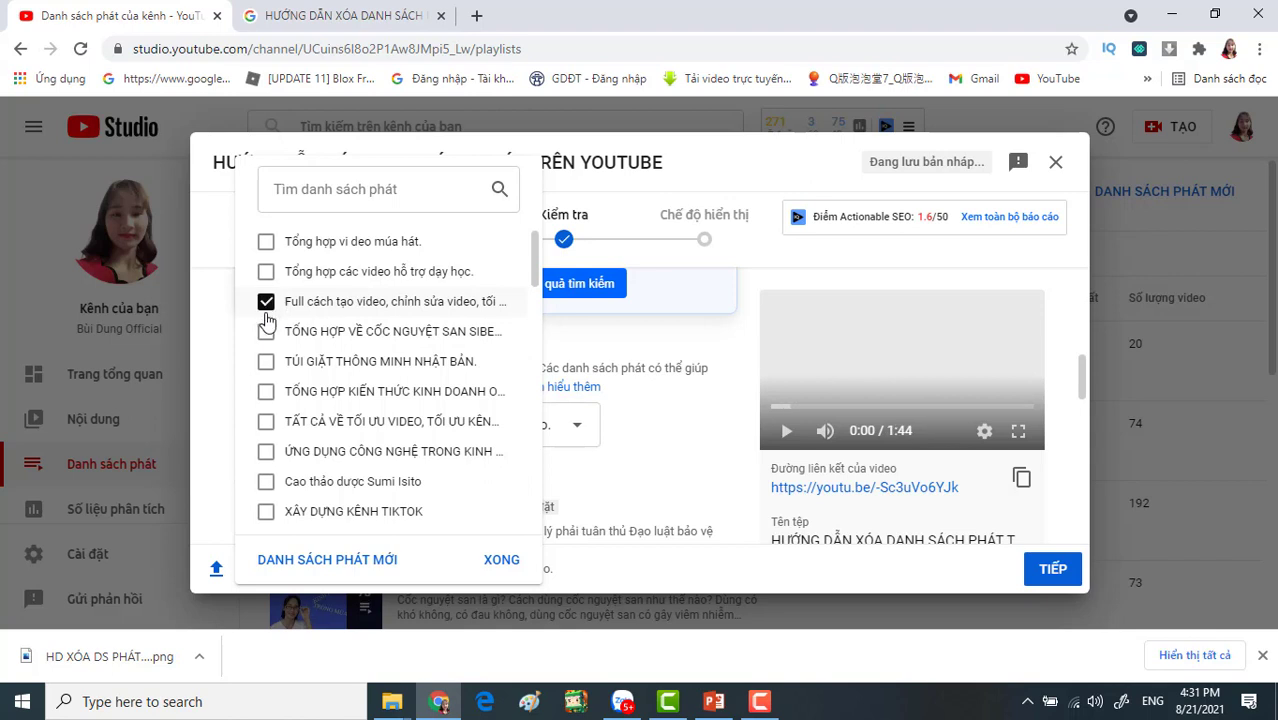
{"action": "left_click", "coordinate": [266, 422]}
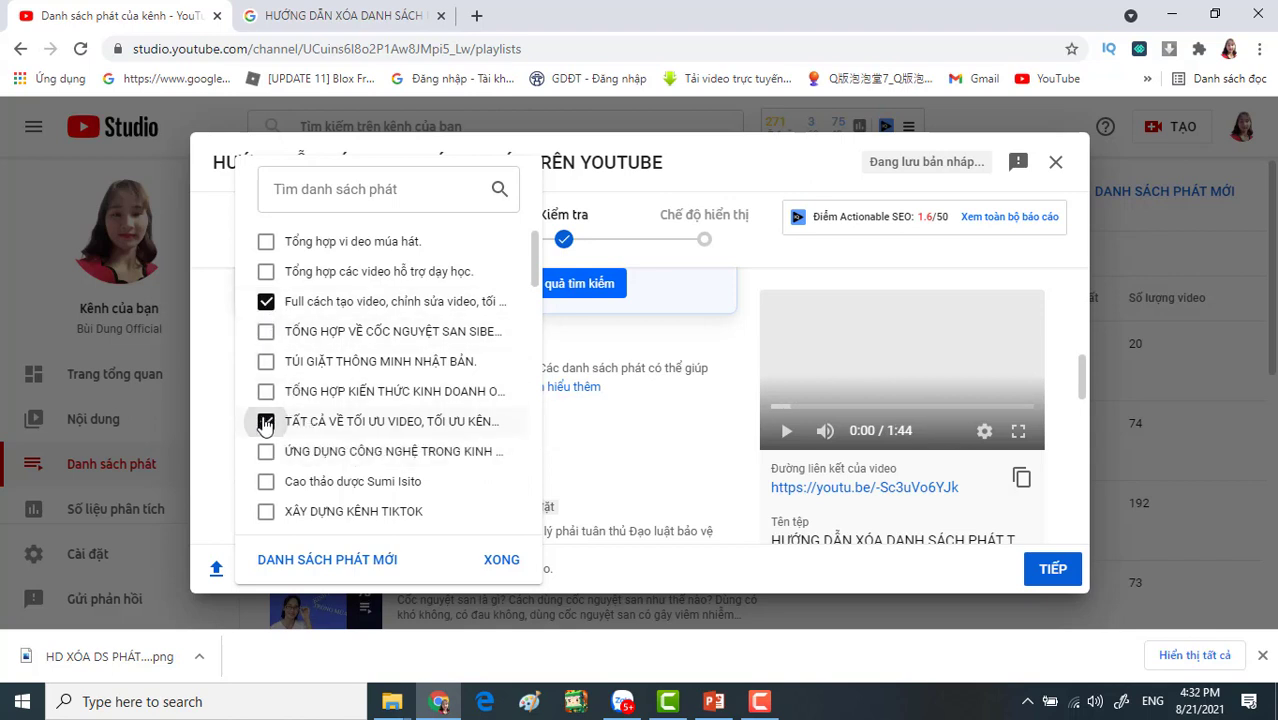
{"action": "scroll", "coordinate": [313, 424], "scroll_direction": "down", "scroll_amount": 1}
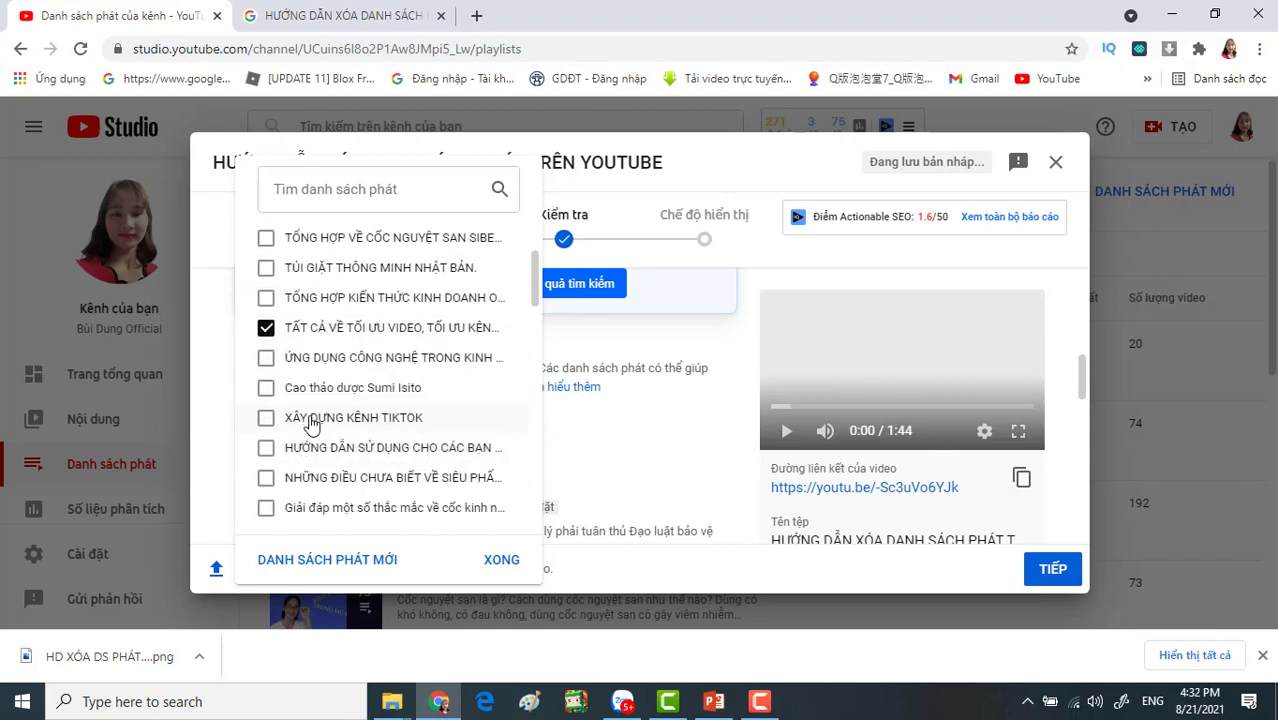
{"action": "scroll", "coordinate": [313, 424], "scroll_direction": "up", "scroll_amount": 1}
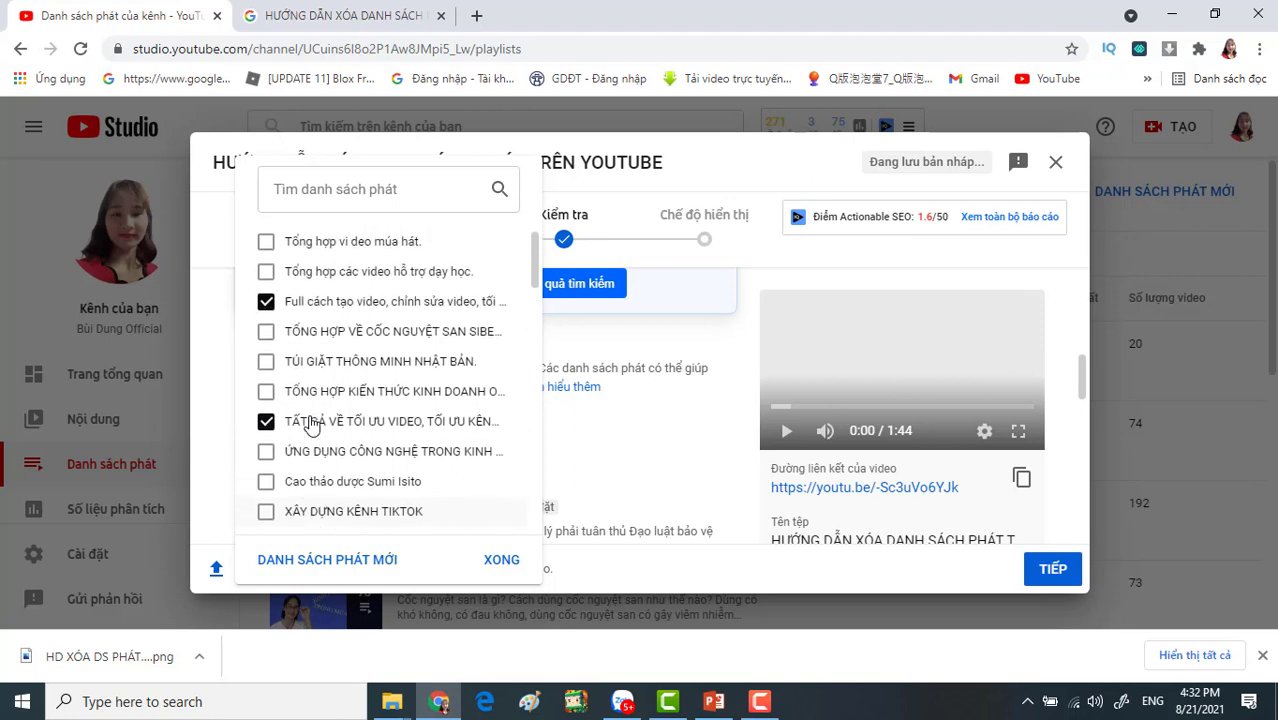
{"action": "left_click", "coordinate": [266, 452]}
{"action": "left_click", "coordinate": [500, 560]}
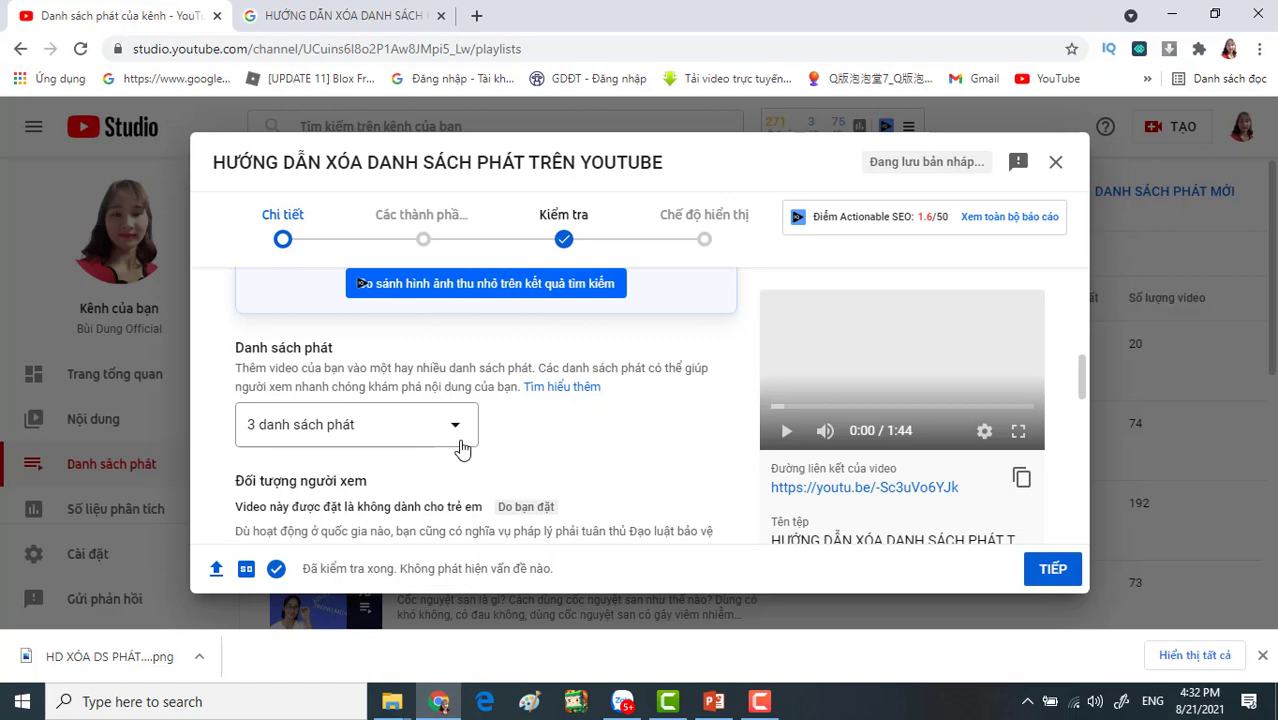
{"action": "scroll", "coordinate": [461, 449], "scroll_direction": "down", "scroll_amount": 4}
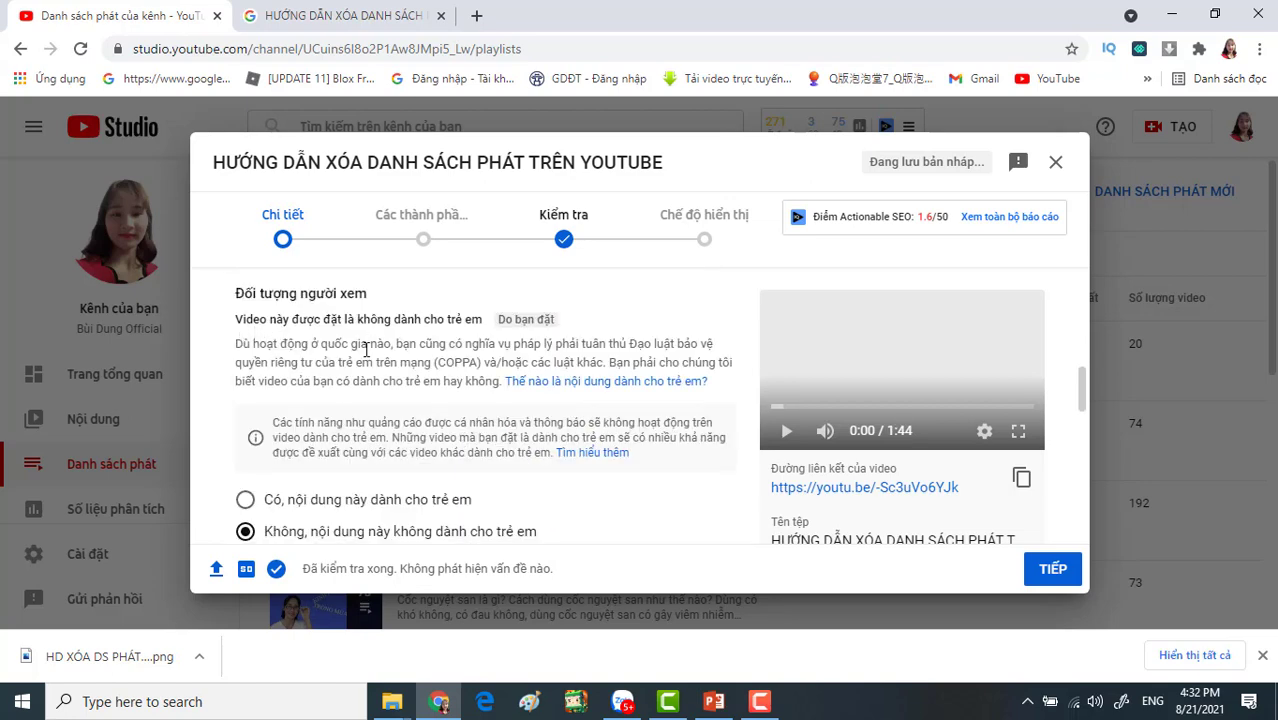
Add the video title "HƯỚNG DẪN XÓA DANH SÁCH PHÁT TRÊN YOUTUBE" as a tag
{"action": "scroll", "coordinate": [304, 449], "scroll_direction": "down", "scroll_amount": 2}
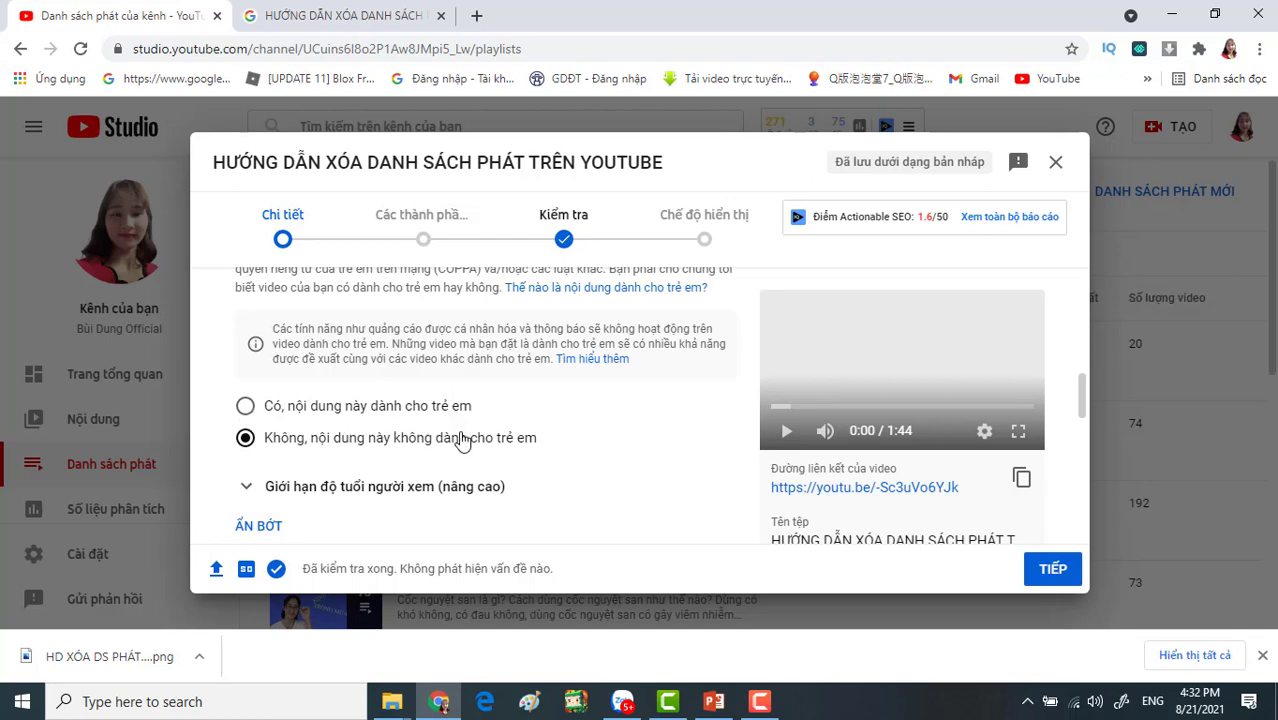
{"action": "scroll", "coordinate": [461, 440], "scroll_direction": "down", "scroll_amount": 5}
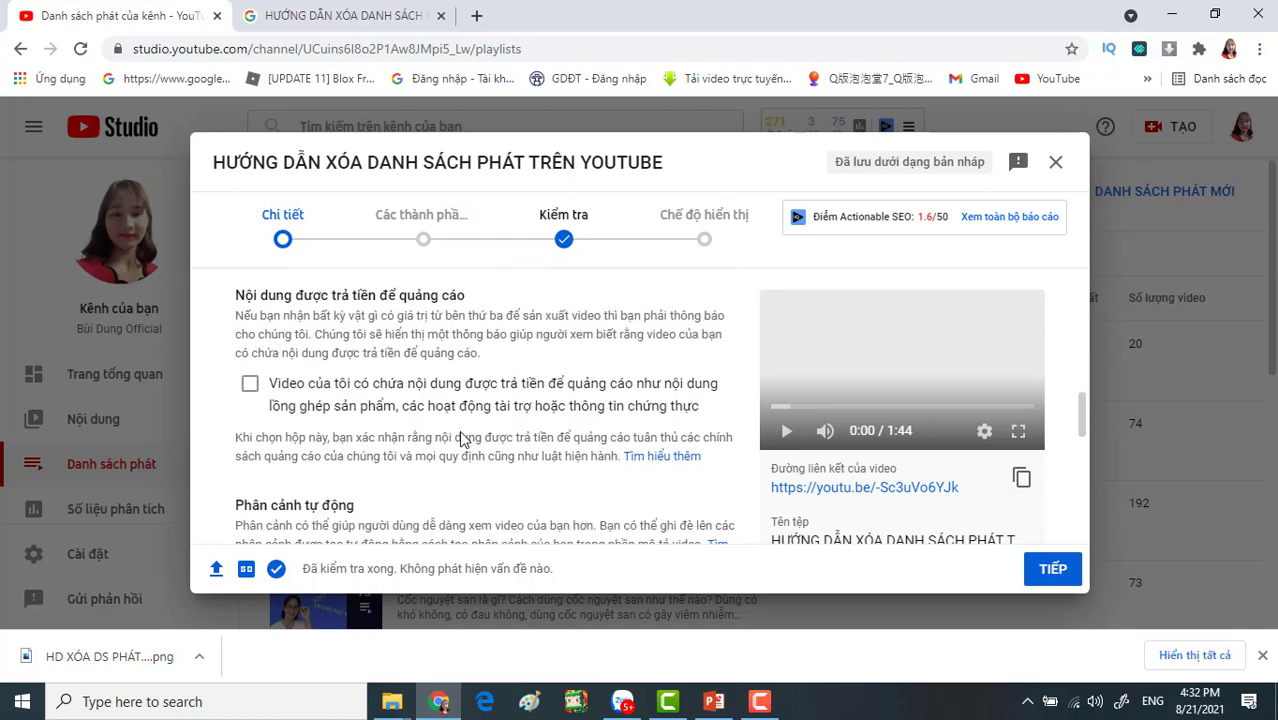
{"action": "scroll", "coordinate": [461, 432], "scroll_direction": "down", "scroll_amount": 3}
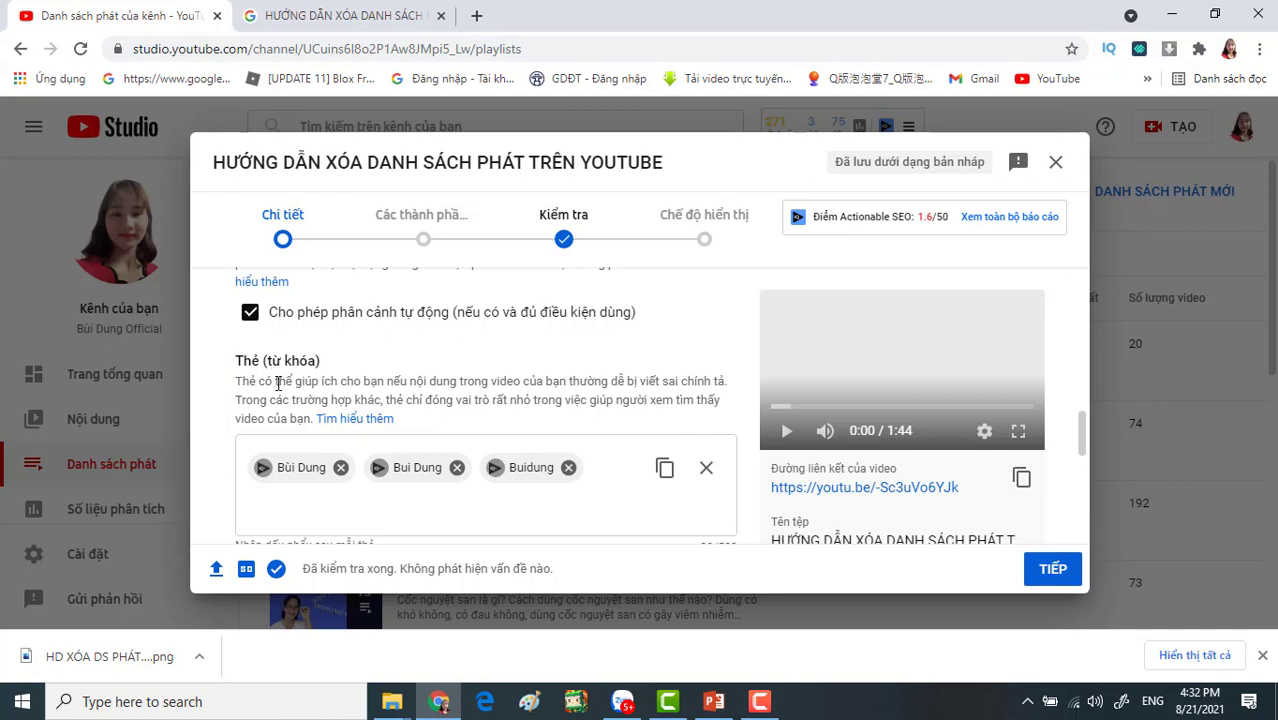
{"action": "left_click", "coordinate": [275, 500]}
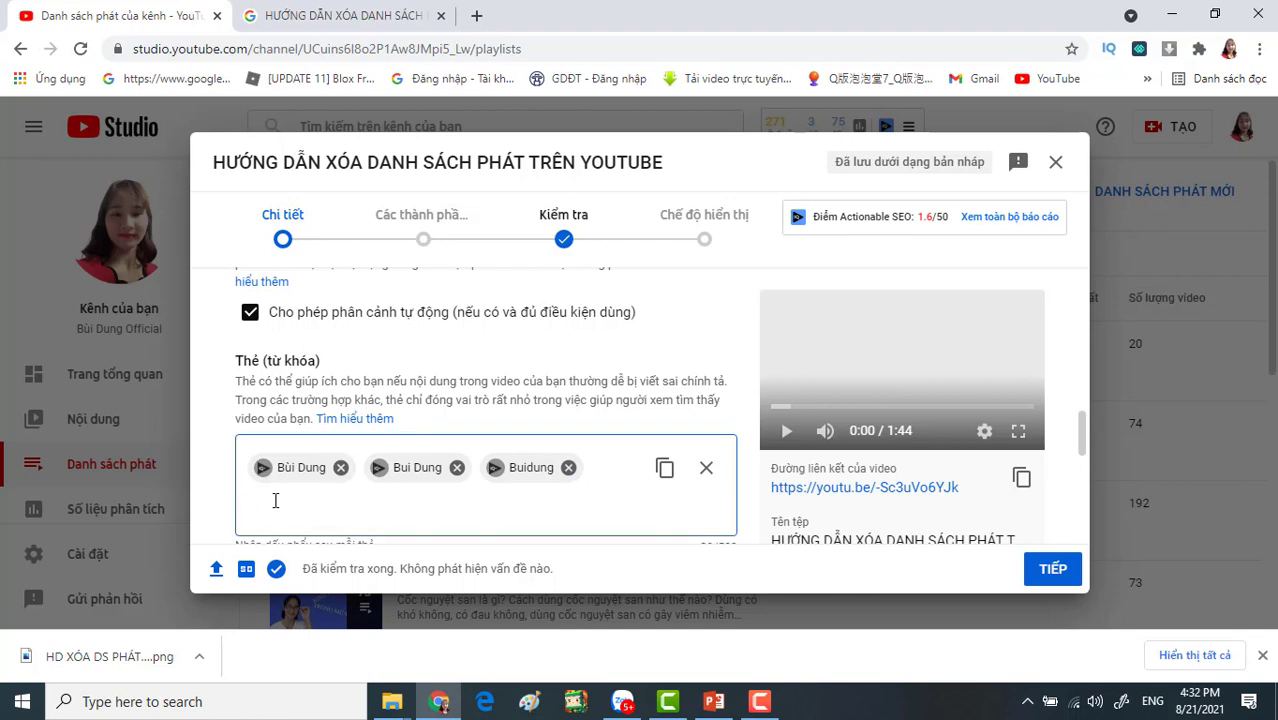
{"action": "type", "text": "HƯỚNG DẪN XÓA DANH SÁCH PHÁT TRÊN YOUTUBE"}
{"action": "key", "text": "Return"}
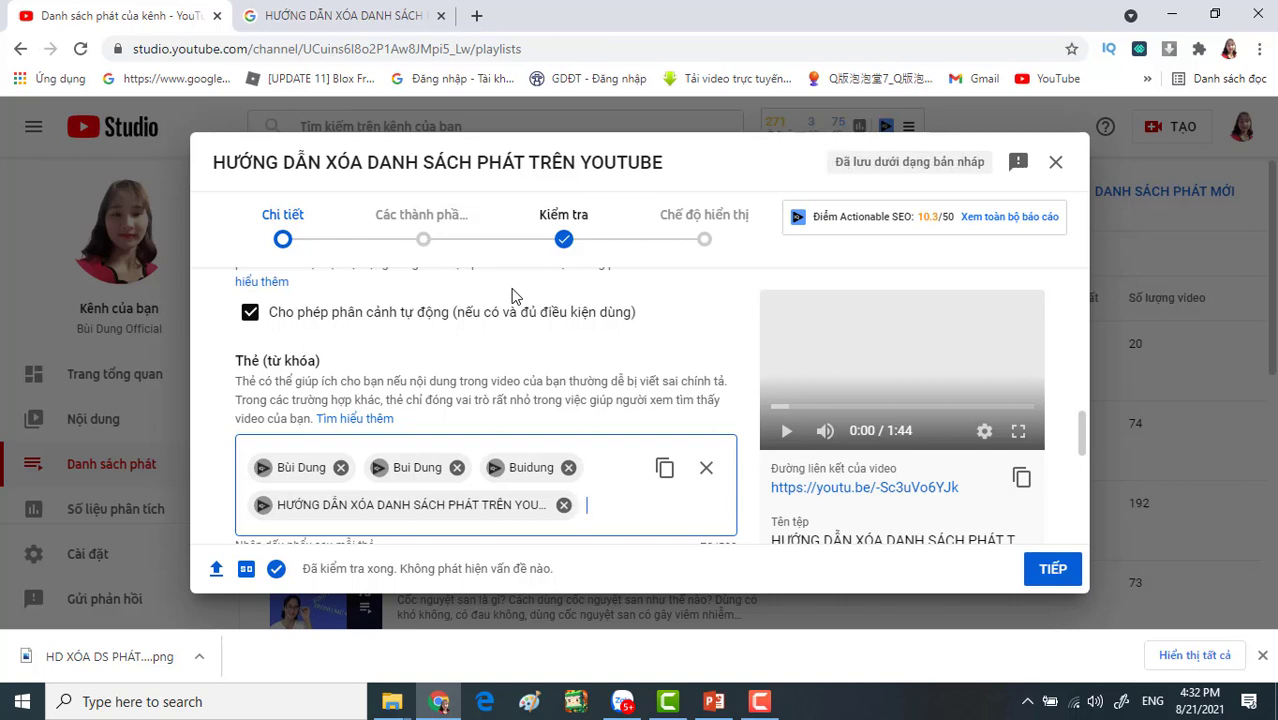
Copy the related search "Cách xóa danh sách phát trên YouTube trên điện thoại" from the Google results and add it as a video tag
{"action": "left_click", "coordinate": [362, 22]}
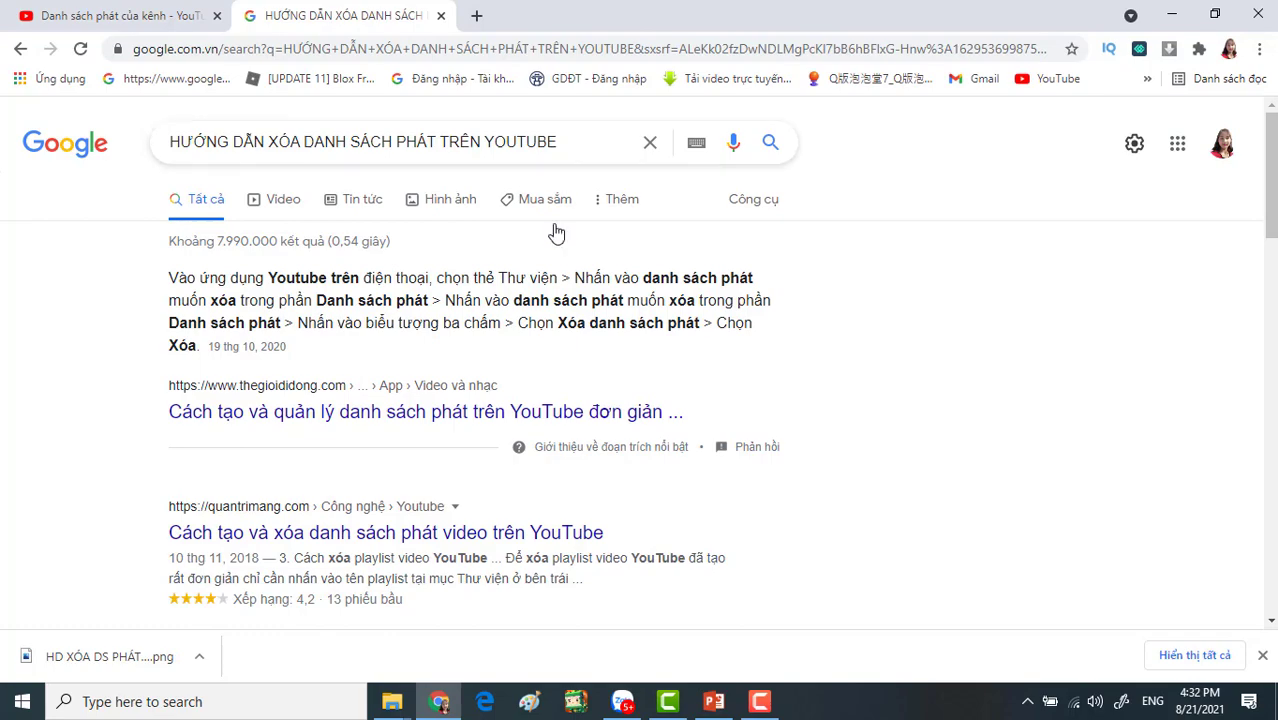
{"action": "scroll", "coordinate": [509, 280], "scroll_direction": "down", "scroll_amount": 10}
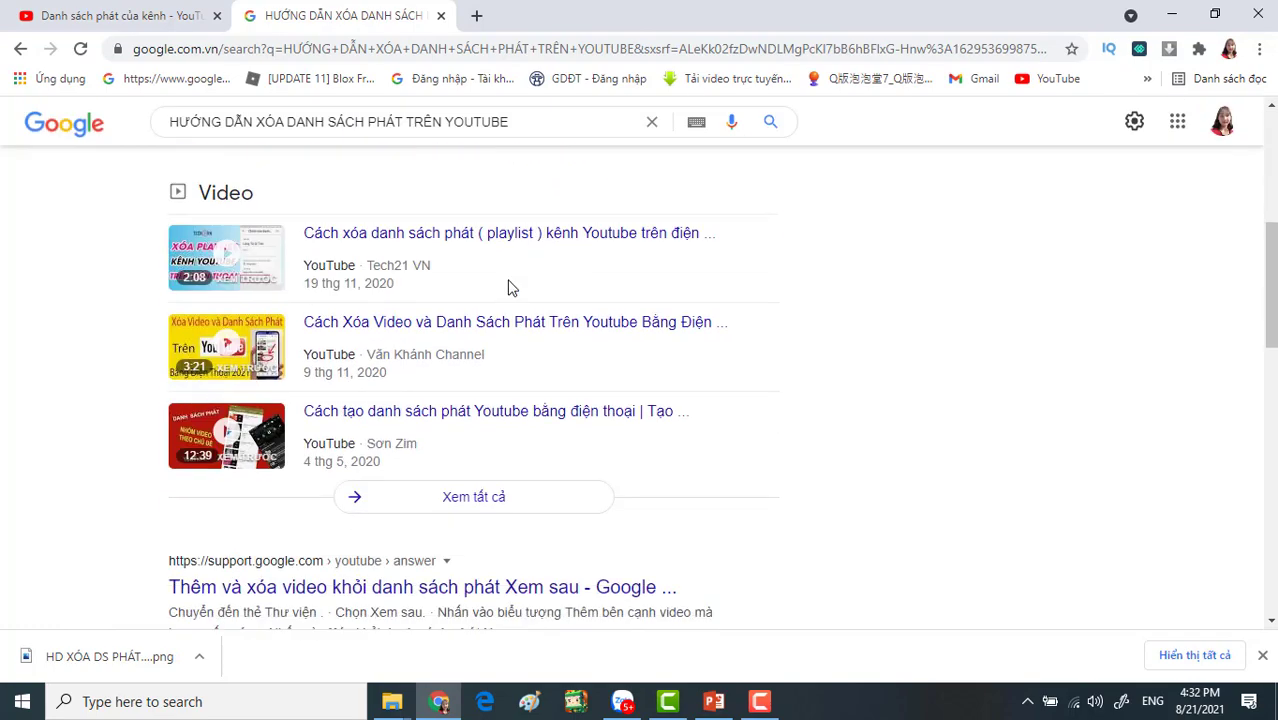
{"action": "scroll", "coordinate": [508, 286], "scroll_direction": "down", "scroll_amount": 5}
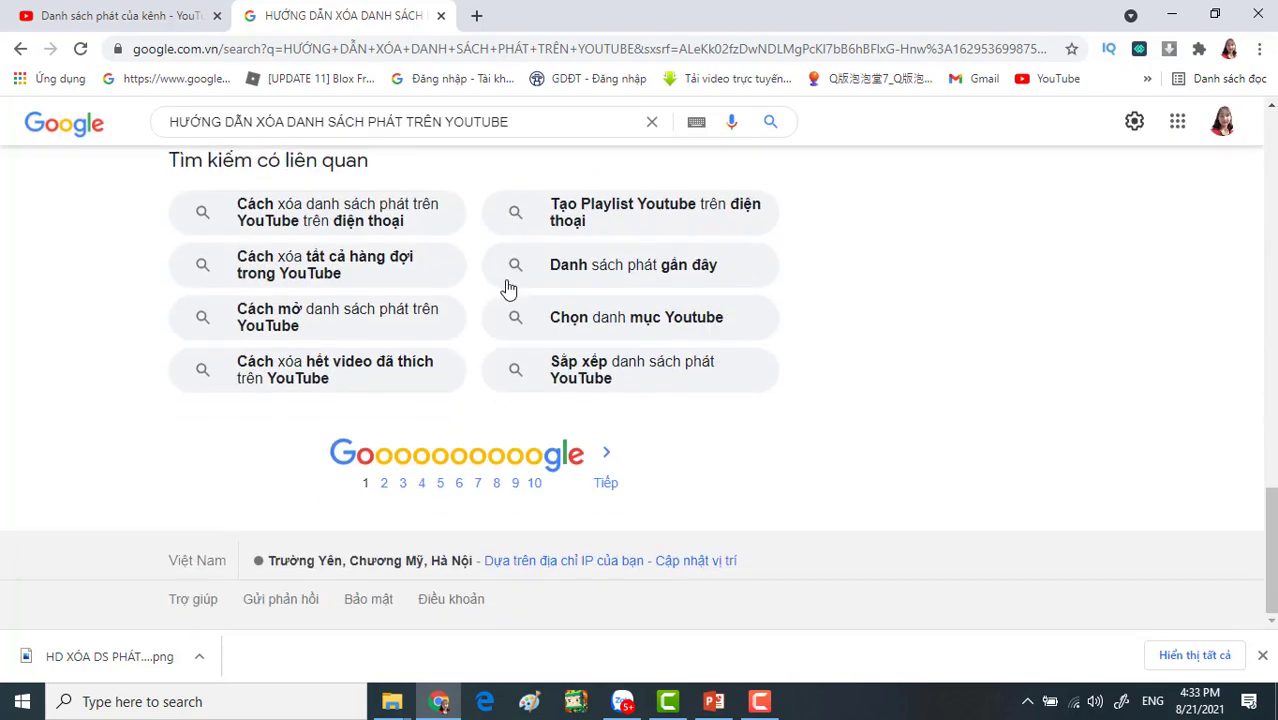
{"action": "scroll", "coordinate": [445, 266], "scroll_direction": "up", "scroll_amount": 1}
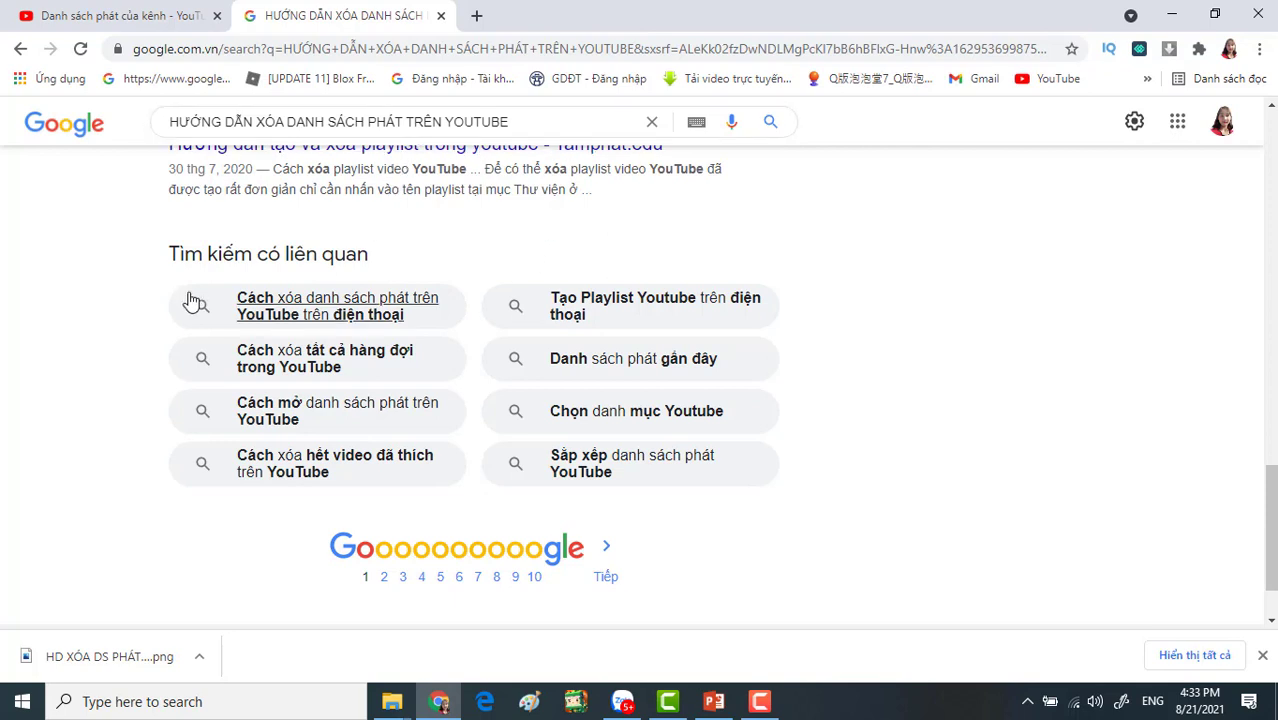
{"action": "left_click_drag", "start_coordinate": [154, 300], "coordinate": [422, 320]}
{"action": "key", "text": "ctrl+c"}
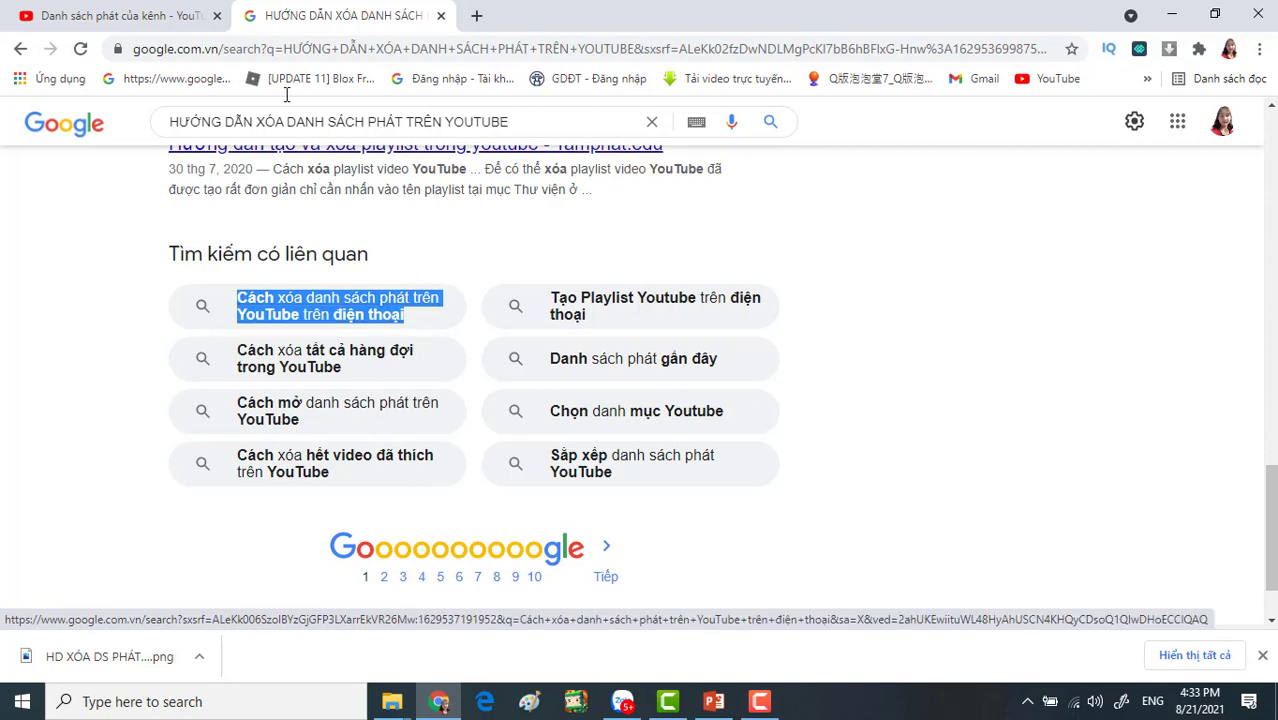
{"action": "left_click", "coordinate": [155, 22]}
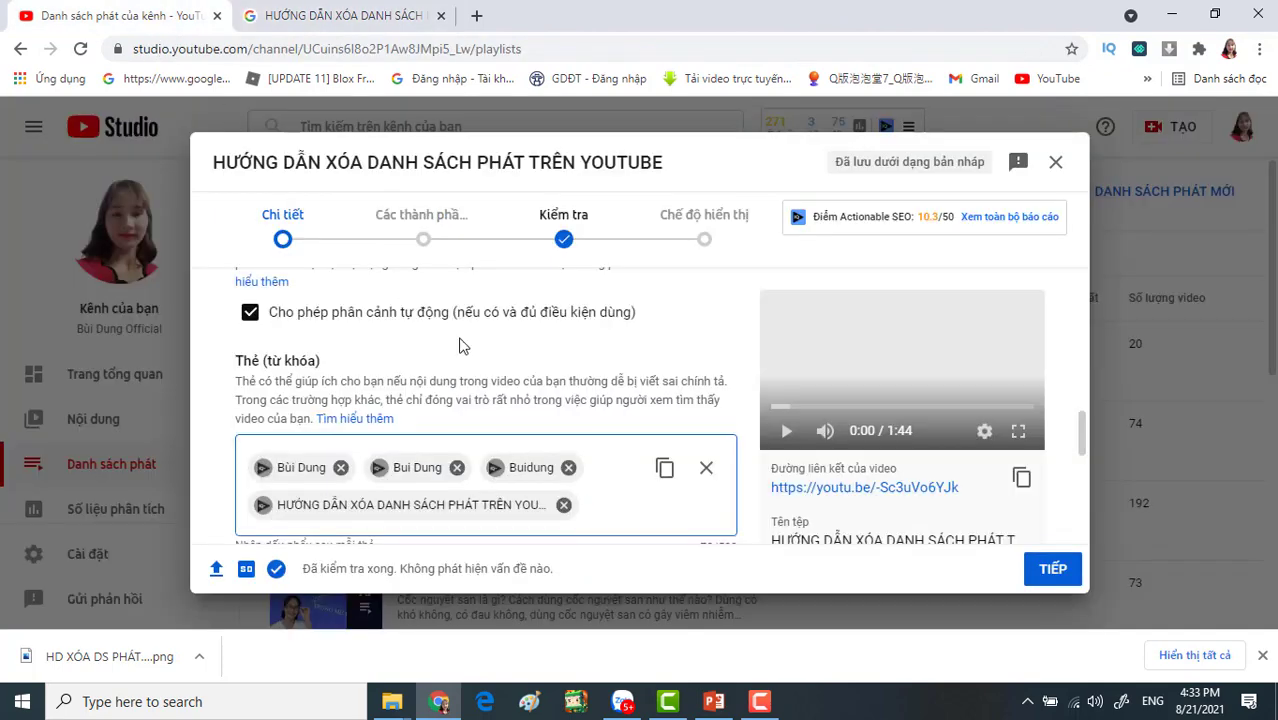
{"action": "key", "text": "ctrl+v"}
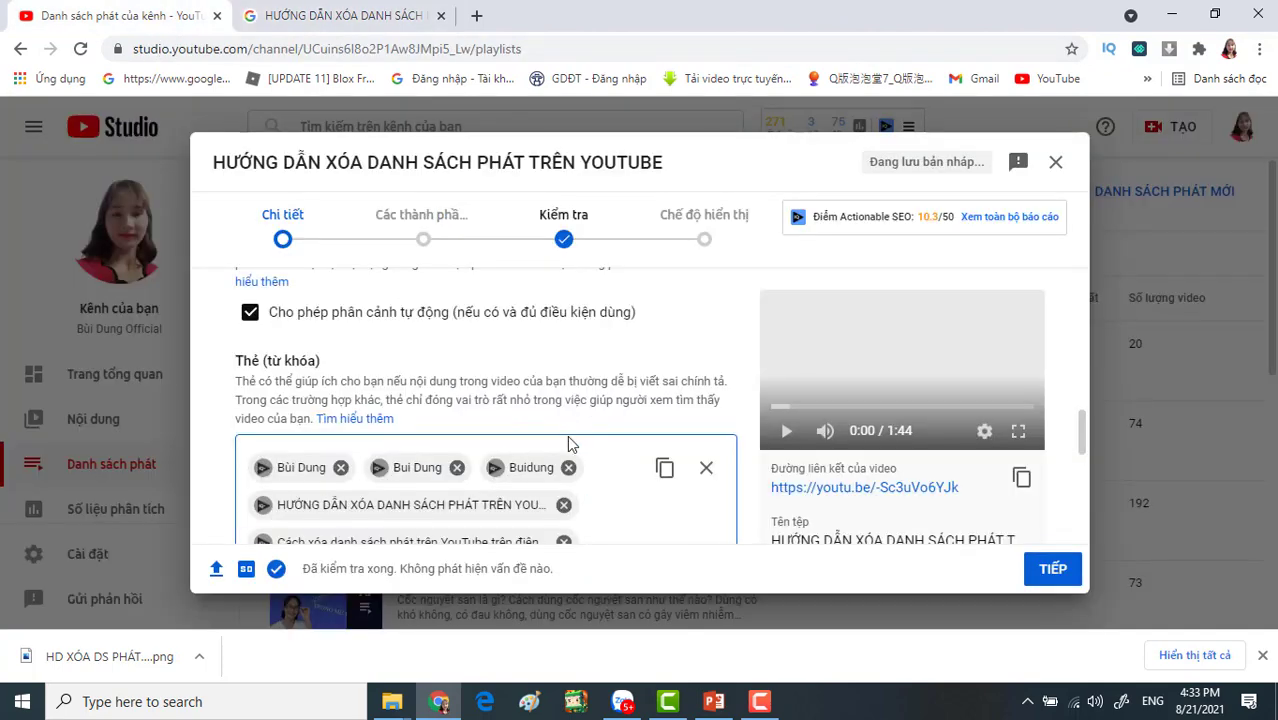
Copy the related search "Cách xóa tất cả hàng đợi trong YouTube" from Google and add it to the video's tags
{"action": "left_click", "coordinate": [366, 20]}
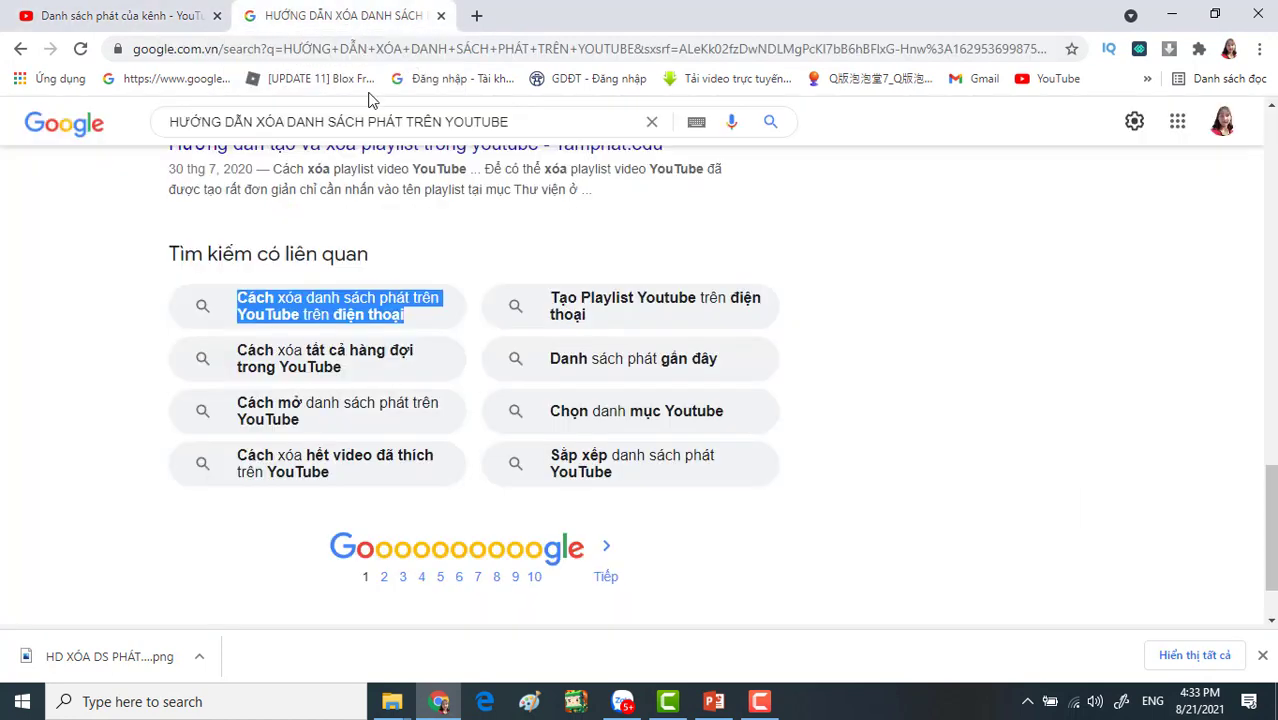
{"action": "left_click_drag", "start_coordinate": [128, 351], "coordinate": [390, 392]}
{"action": "key", "text": "ctrl+c"}
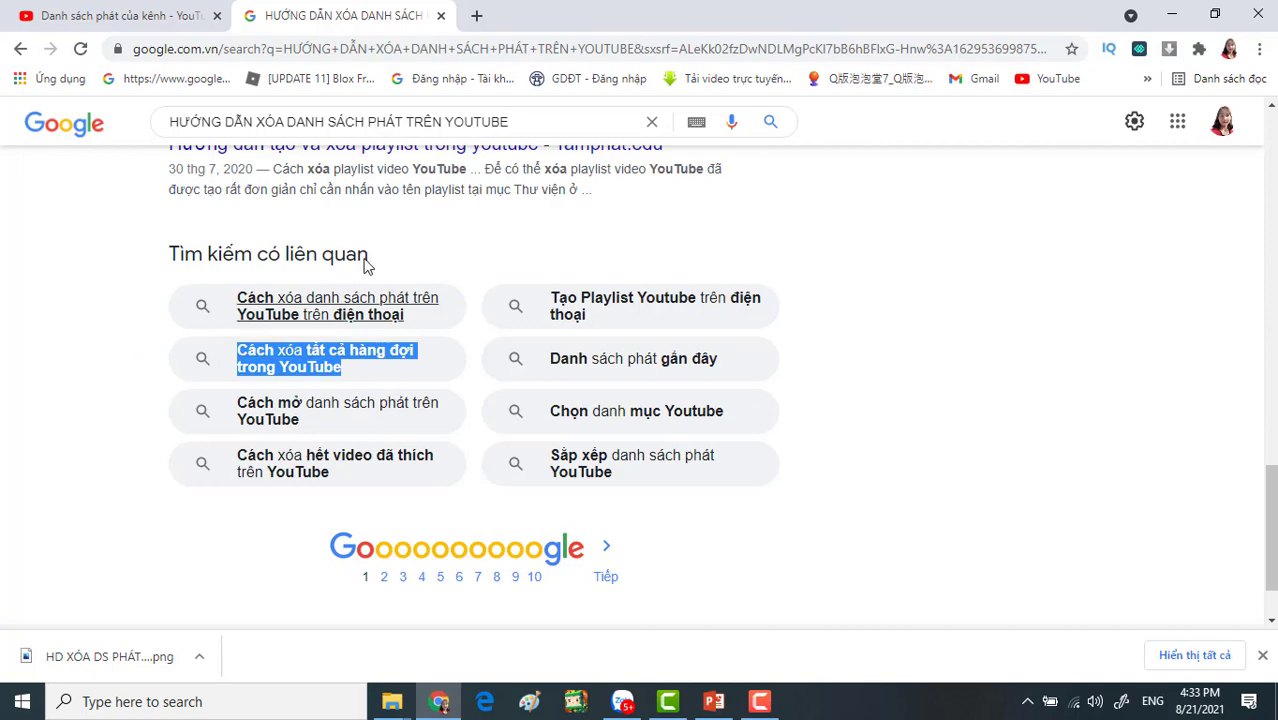
{"action": "left_click", "coordinate": [180, 22]}
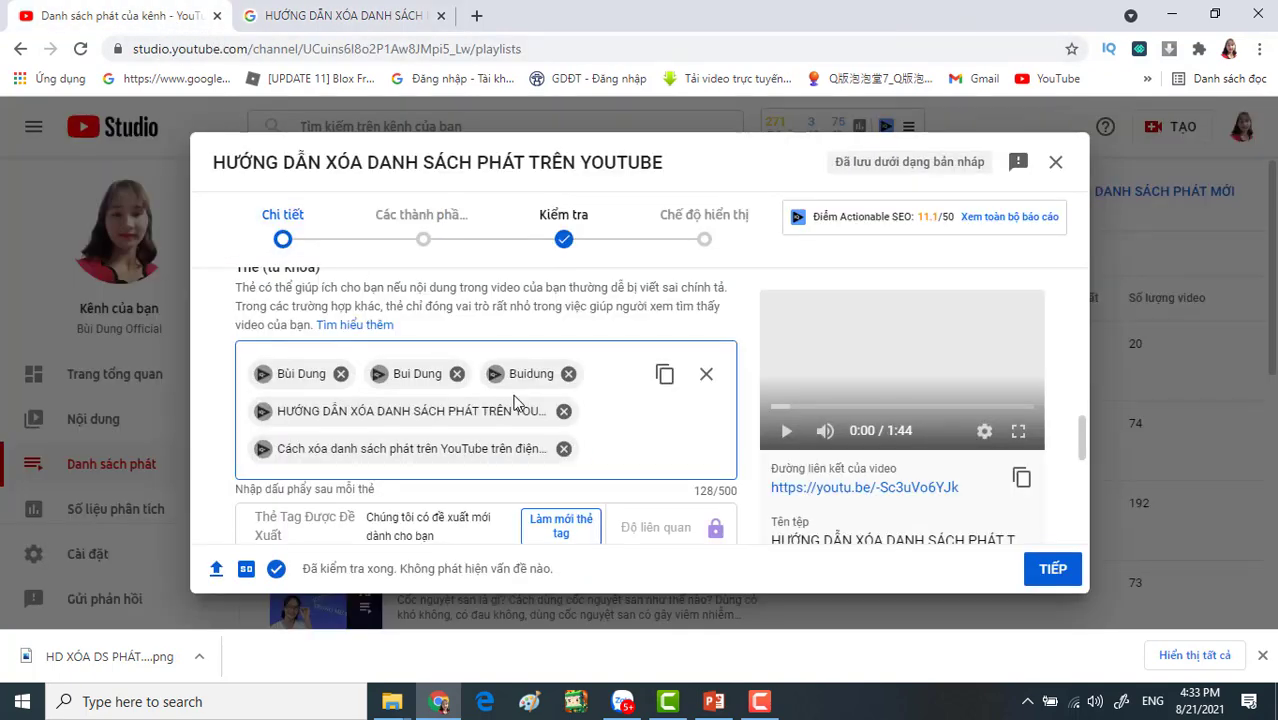
{"action": "key", "text": "ctrl+v"}
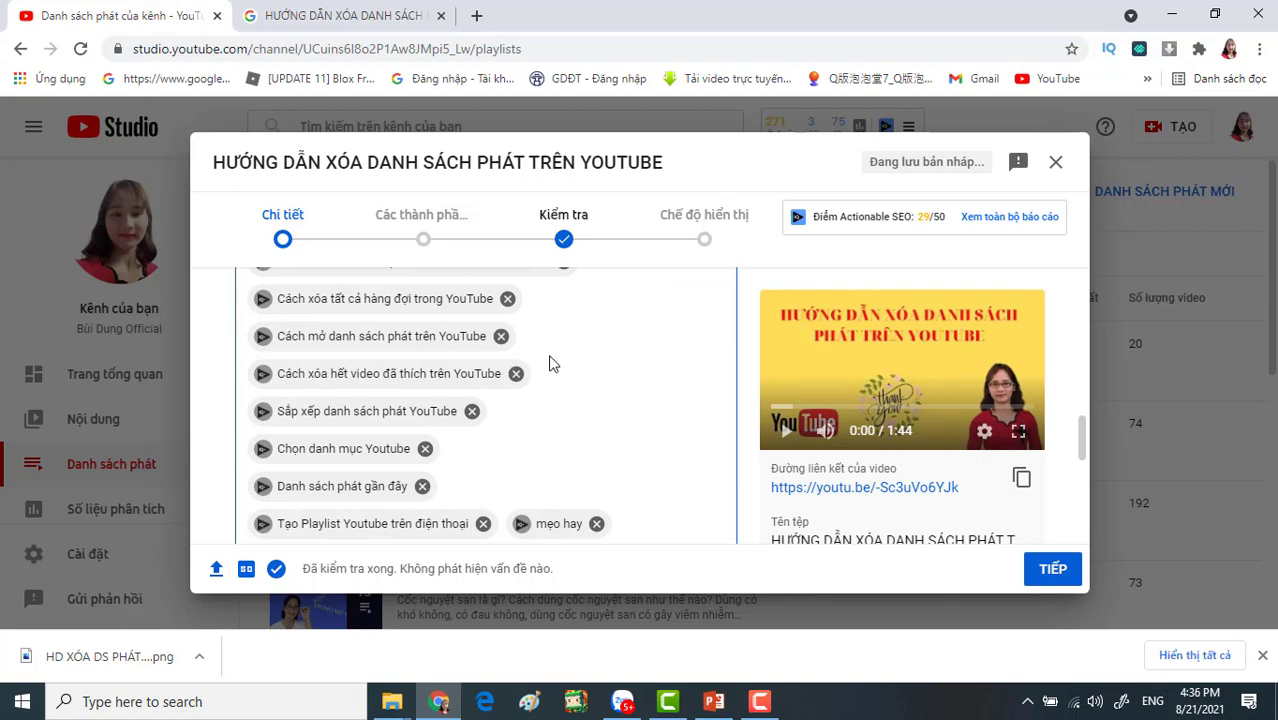
Set the video's recording date to 20 thg 8, 2021
{"action": "scroll", "coordinate": [550, 363], "scroll_direction": "down", "scroll_amount": 5}
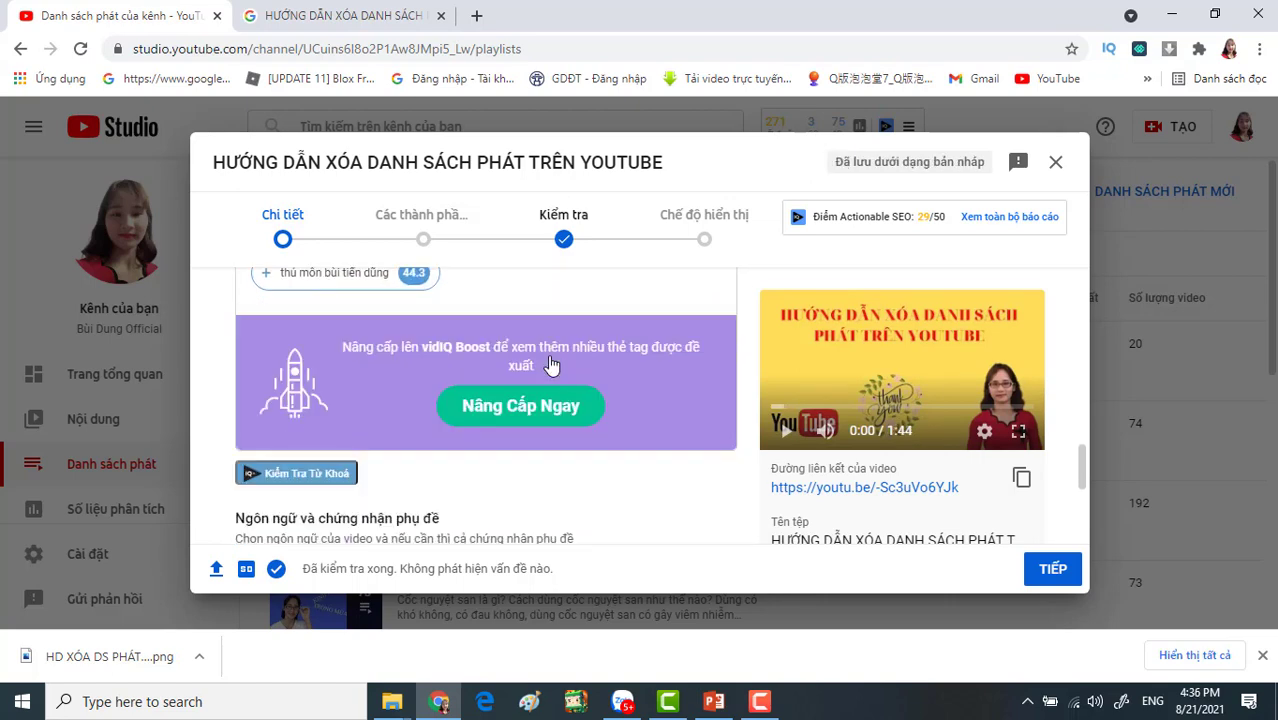
{"action": "scroll", "coordinate": [550, 365], "scroll_direction": "down", "scroll_amount": 3}
{"action": "scroll", "coordinate": [549, 362], "scroll_direction": "down", "scroll_amount": 1}
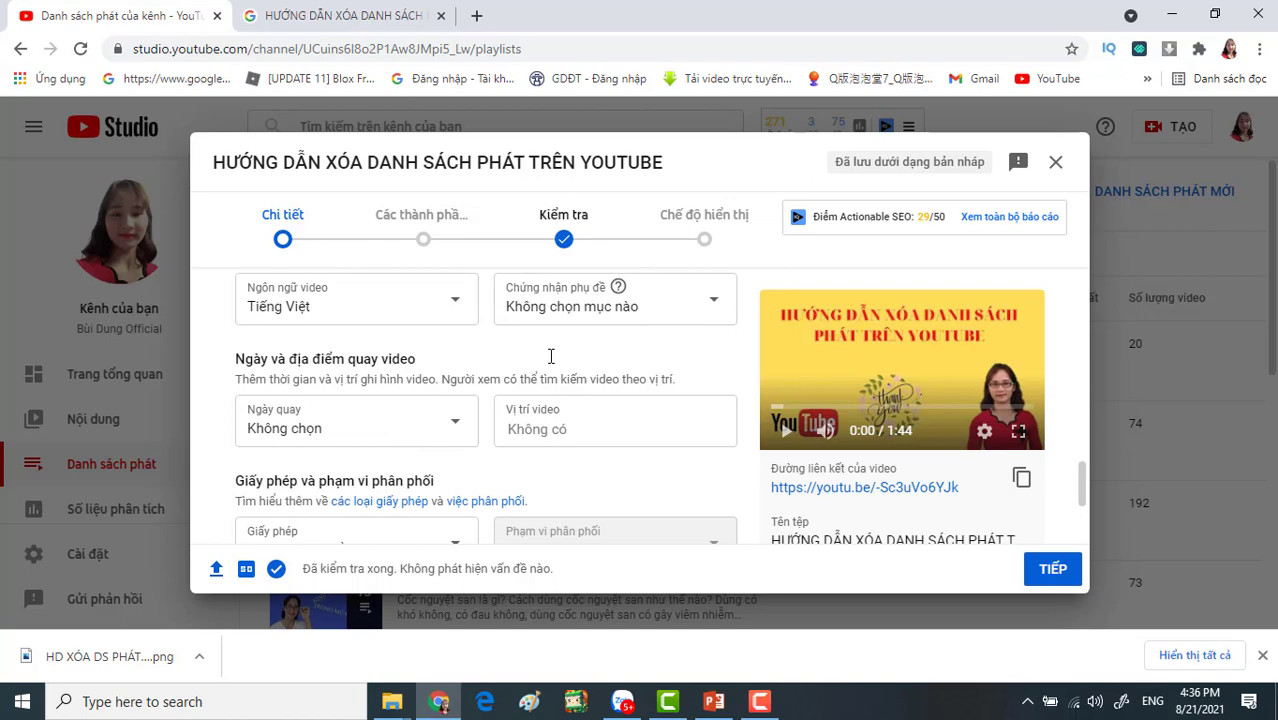
{"action": "left_click", "coordinate": [455, 428]}
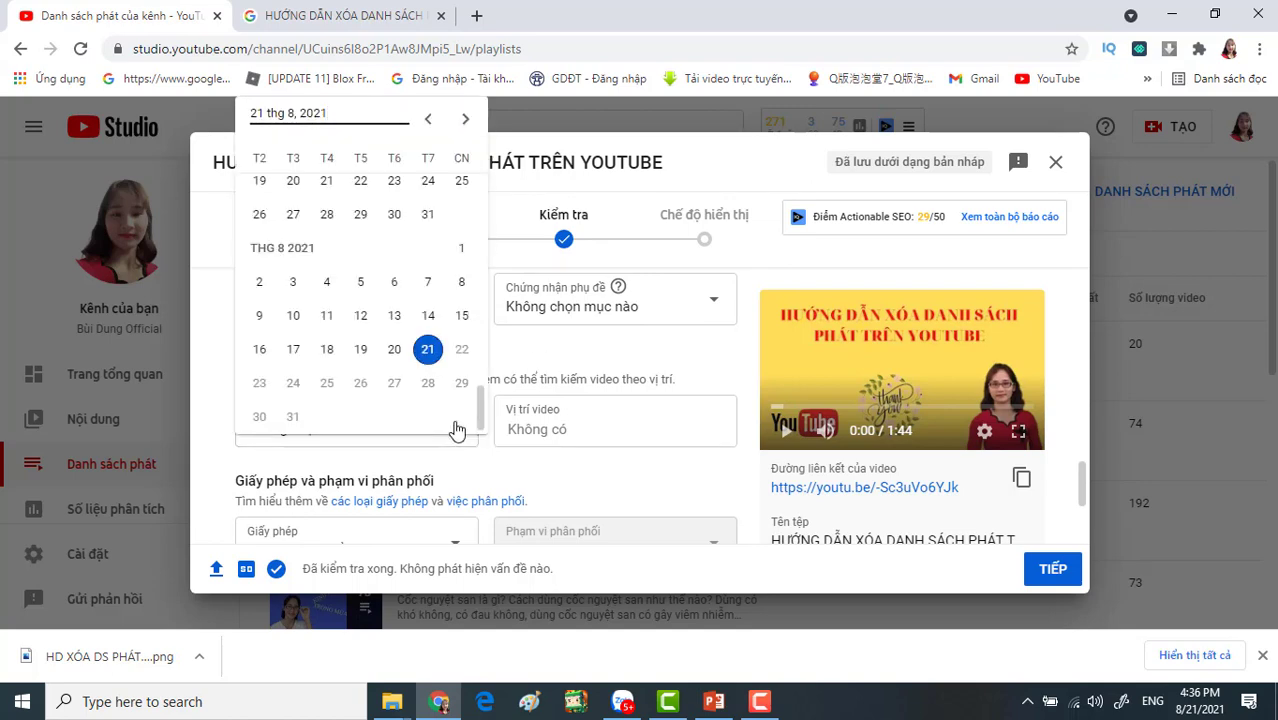
{"action": "left_click", "coordinate": [395, 350]}
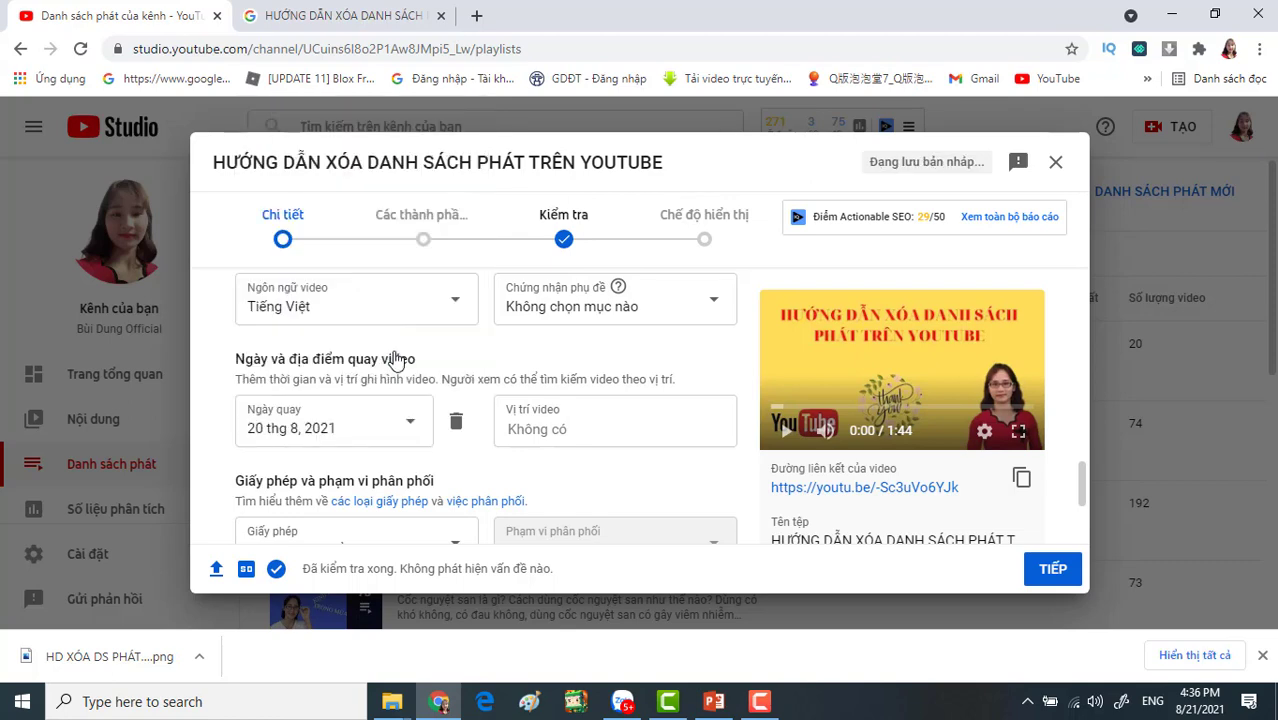
Search for "Việt" as the video location and choose Việt Nam
{"action": "left_click", "coordinate": [562, 430]}
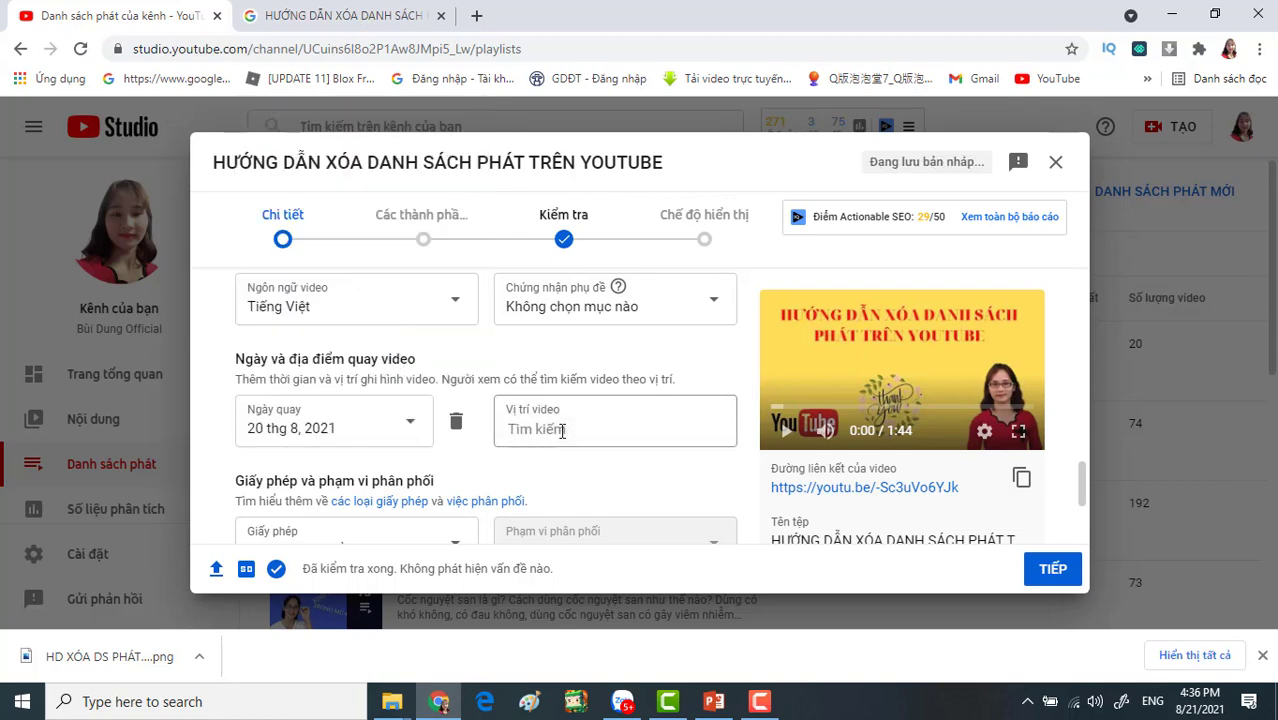
{"action": "scroll", "coordinate": [549, 371], "scroll_direction": "down", "scroll_amount": 2}
{"action": "scroll", "coordinate": [548, 378], "scroll_direction": "up", "scroll_amount": 2}
{"action": "left_click", "coordinate": [548, 378]}
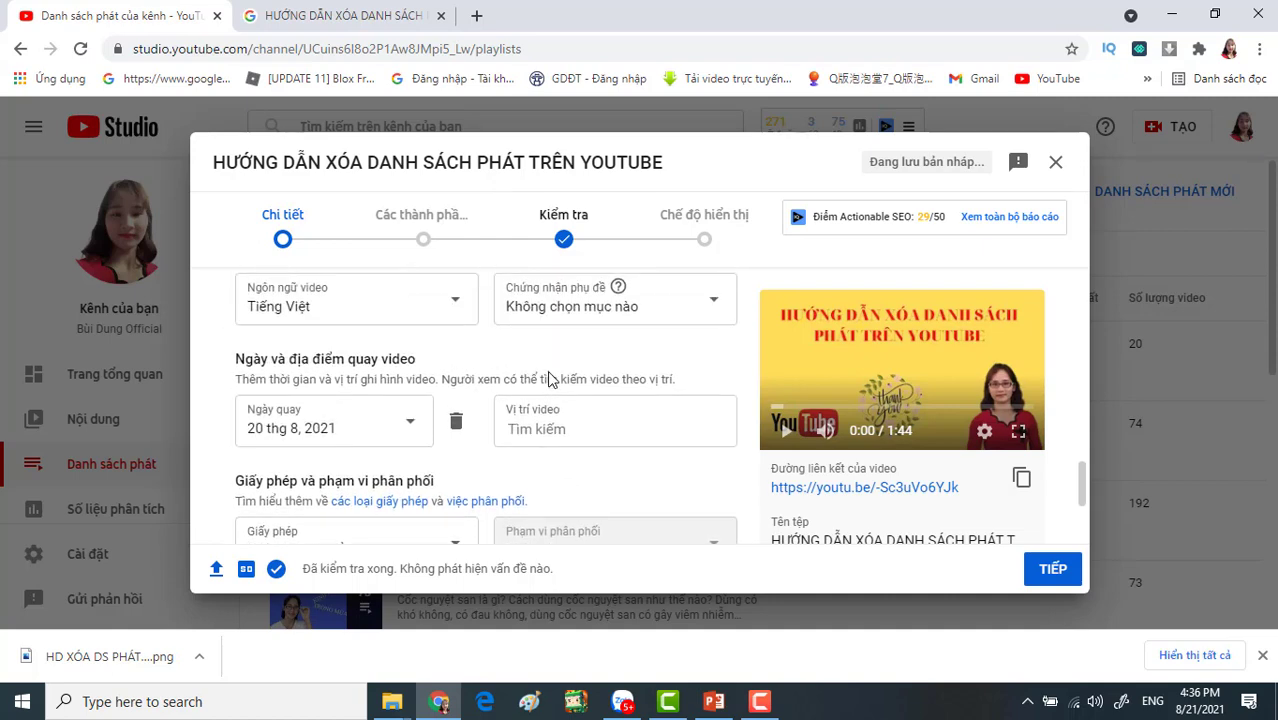
{"action": "type", "text": "Vi"}
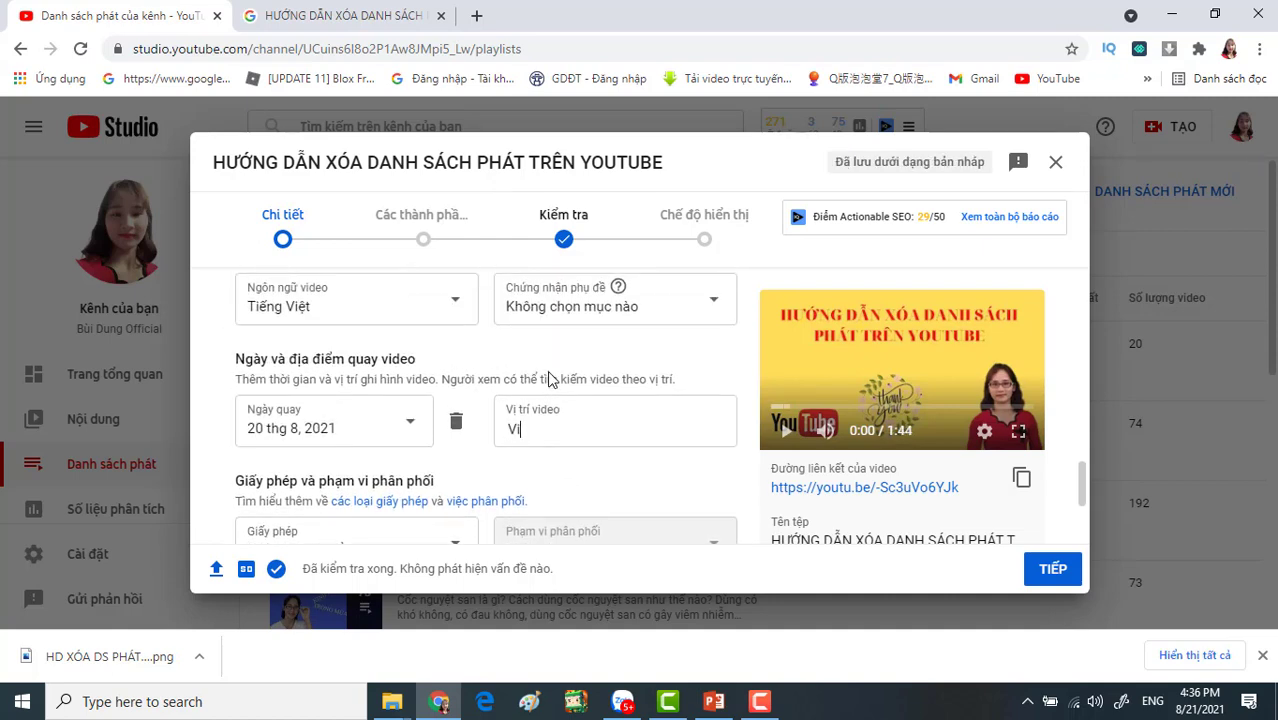
{"action": "type", "text": "êtj"}
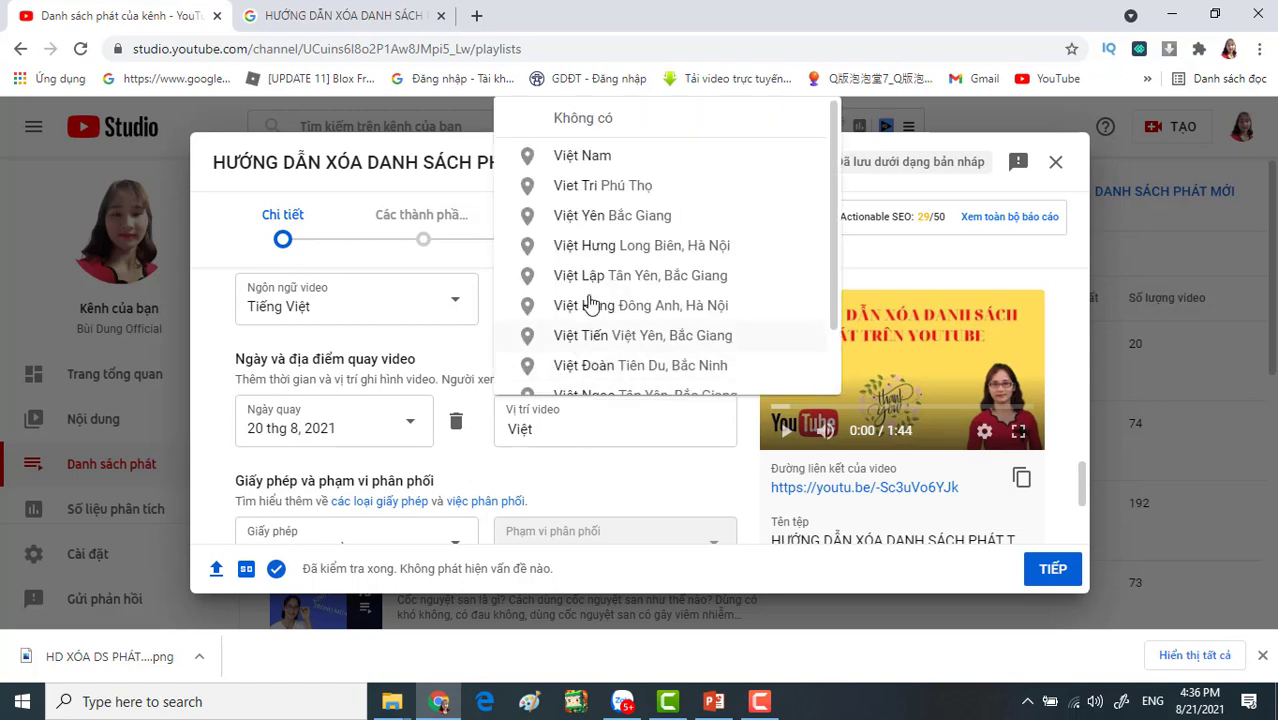
{"action": "left_click", "coordinate": [574, 158]}
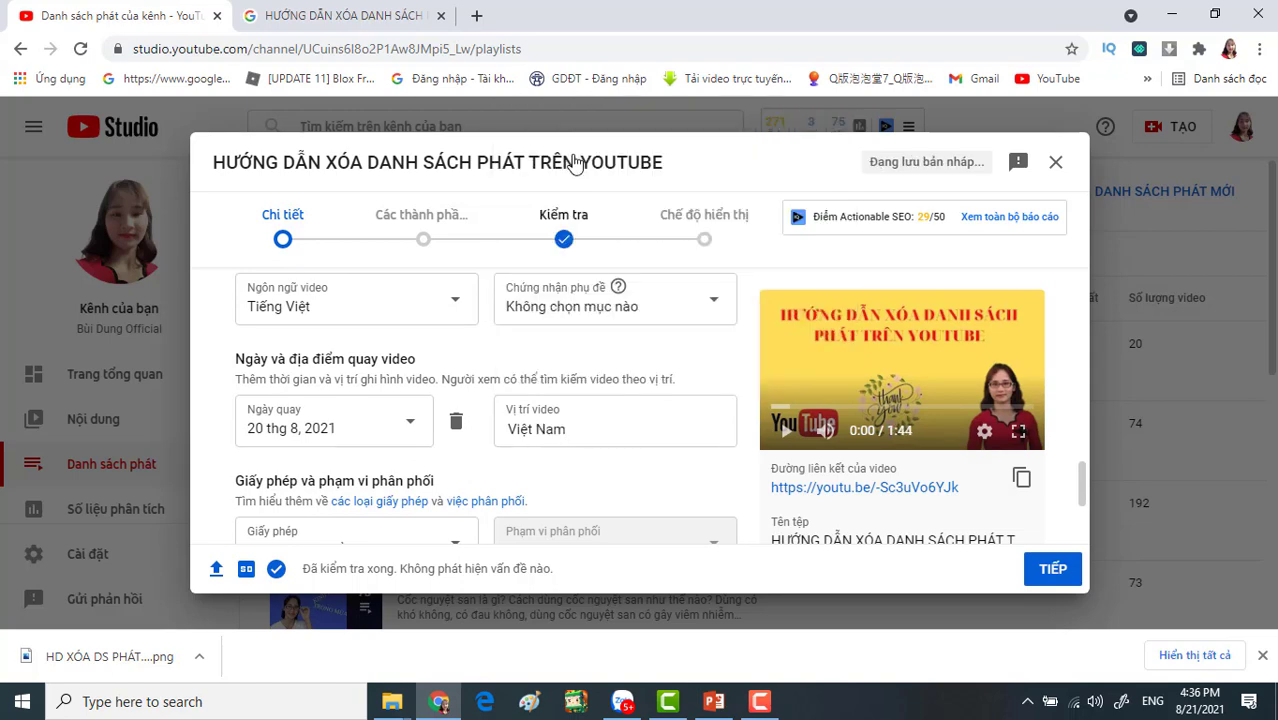
Review the category and comment settings, and proceed to the video elements stage
{"action": "scroll", "coordinate": [425, 443], "scroll_direction": "down", "scroll_amount": 4}
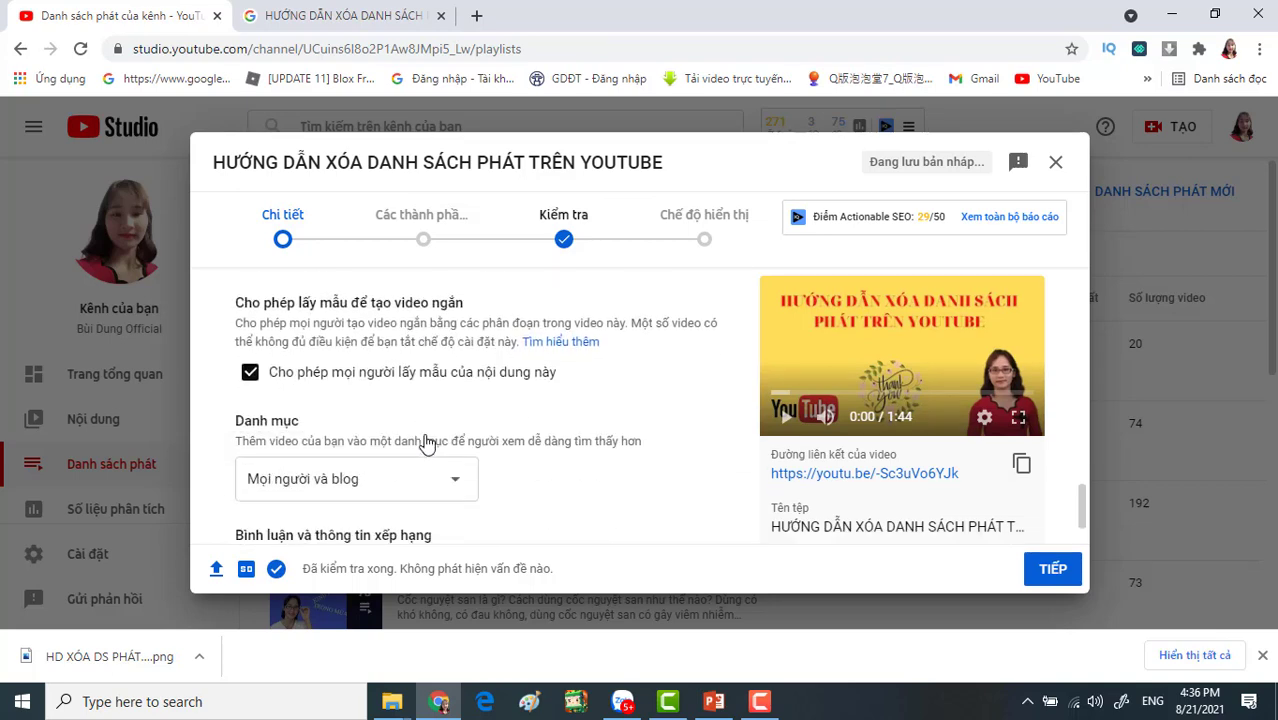
{"action": "scroll", "coordinate": [425, 443], "scroll_direction": "down", "scroll_amount": 1}
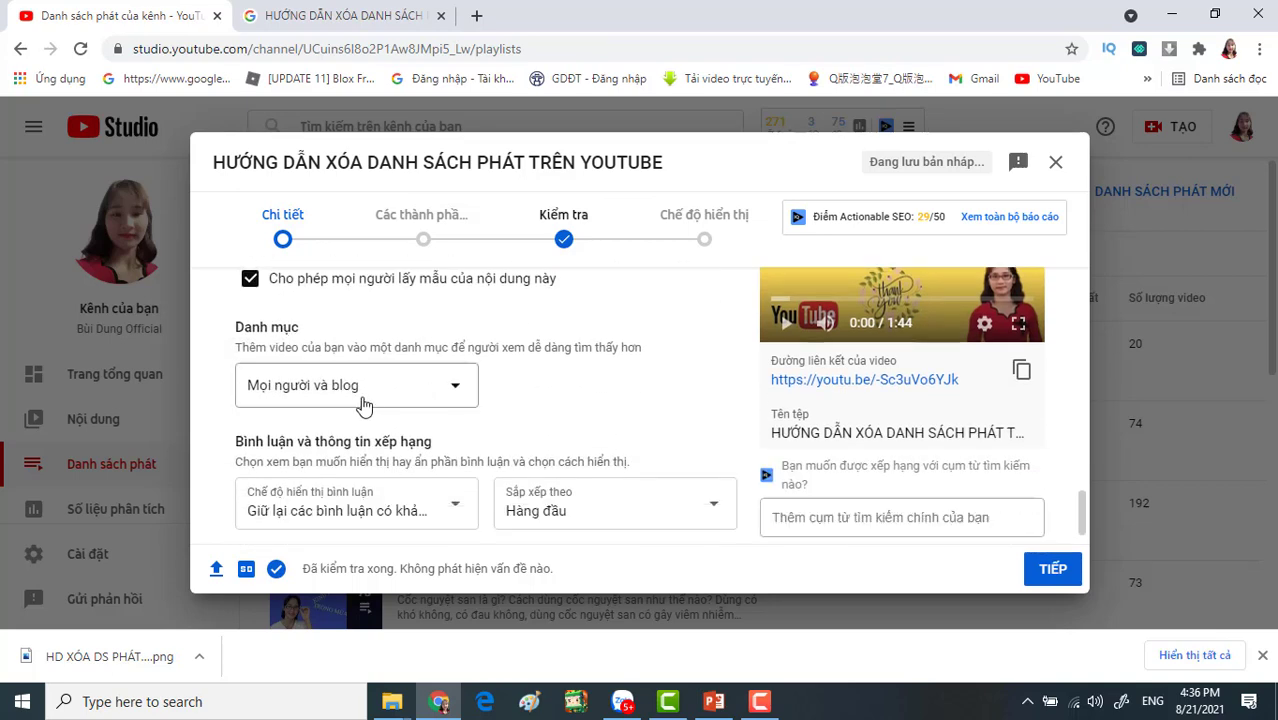
{"action": "scroll", "coordinate": [377, 400], "scroll_direction": "down", "scroll_amount": 1}
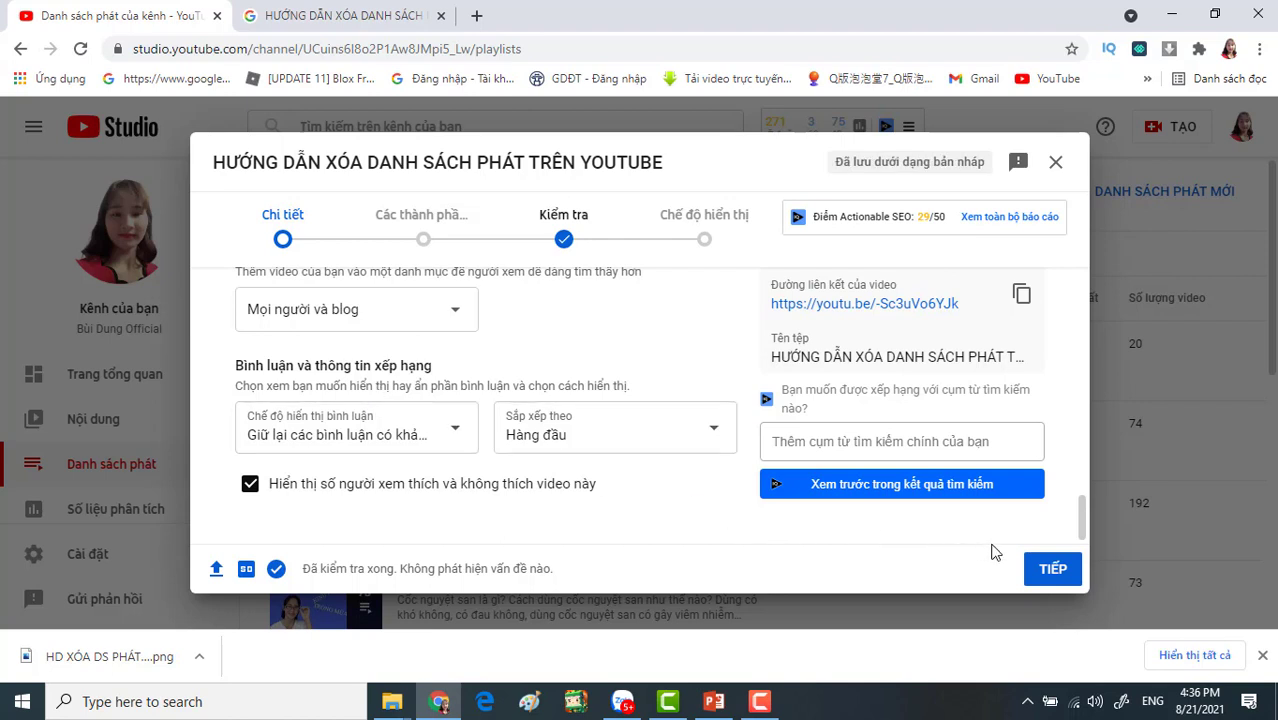
{"action": "left_click", "coordinate": [1051, 572]}
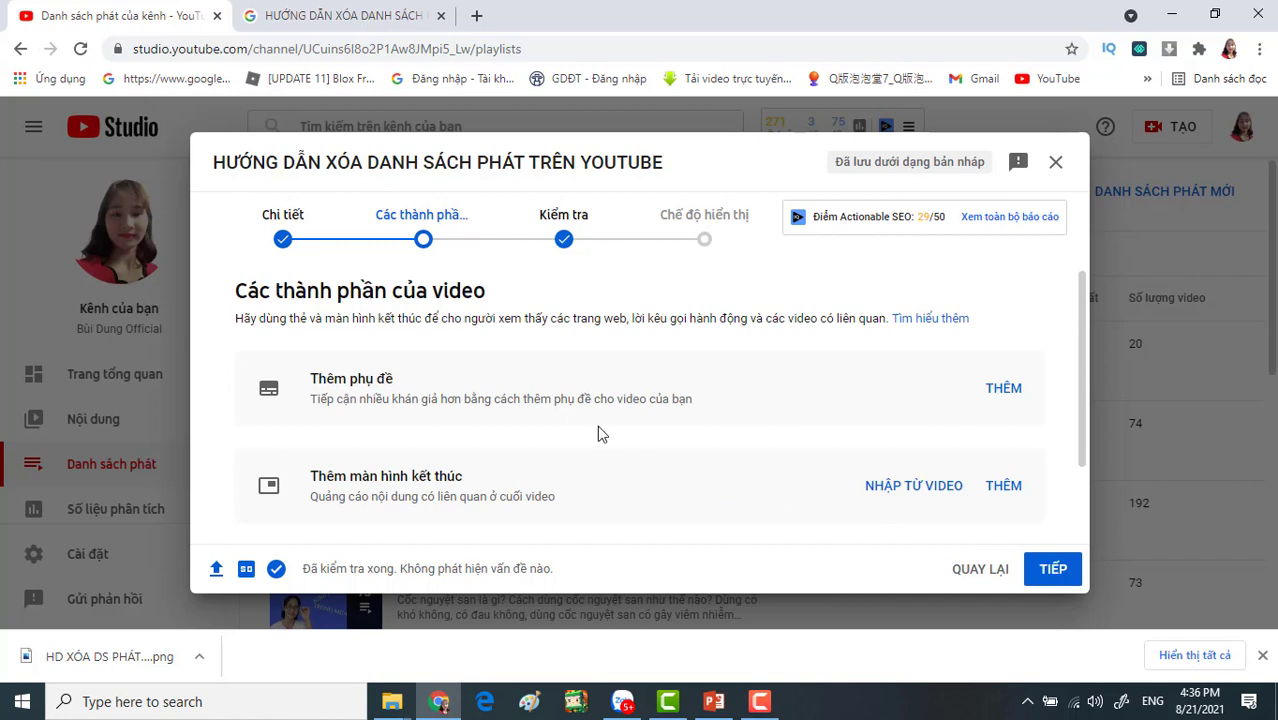
Add an end screen using the "1 video, 1 danh sách phát, 1 đăng ký" template with the TẤT CẢ VỀ TỐI ƯU VIDEO playlist, and save it
{"action": "scroll", "coordinate": [600, 432], "scroll_direction": "down", "scroll_amount": 1}
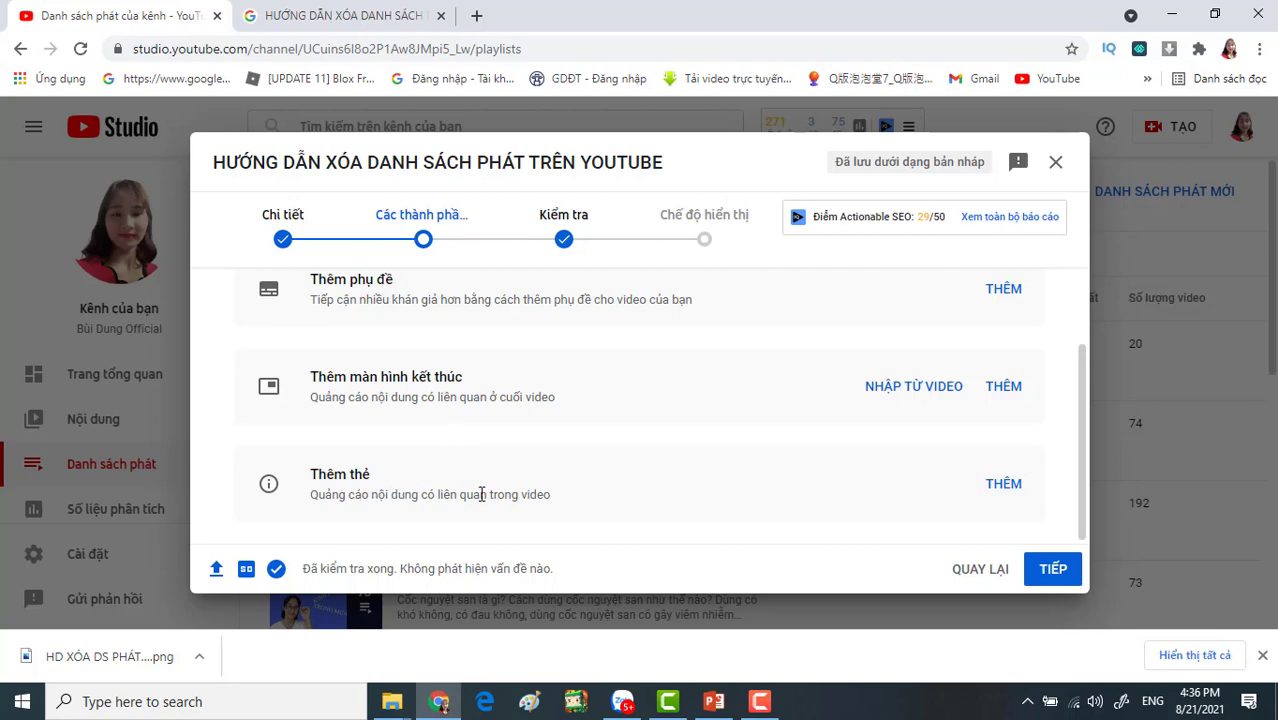
{"action": "left_click", "coordinate": [1004, 396]}
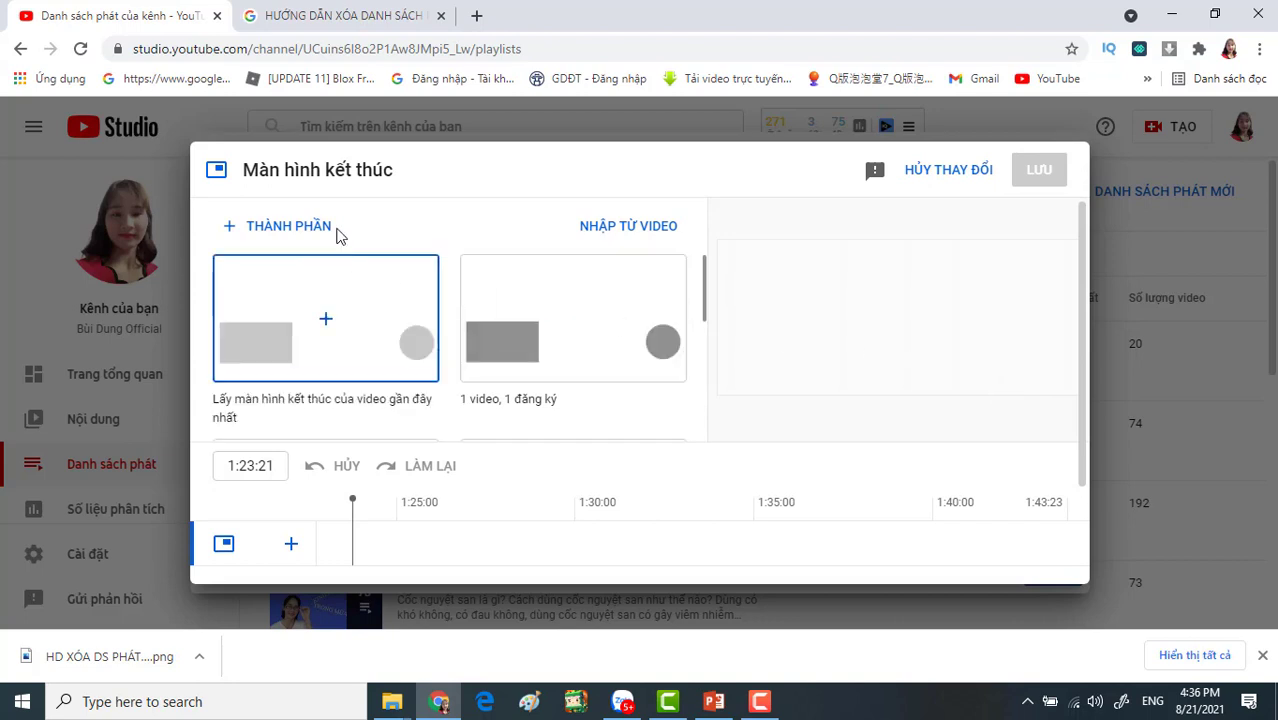
{"action": "scroll", "coordinate": [437, 299], "scroll_direction": "down", "scroll_amount": 1}
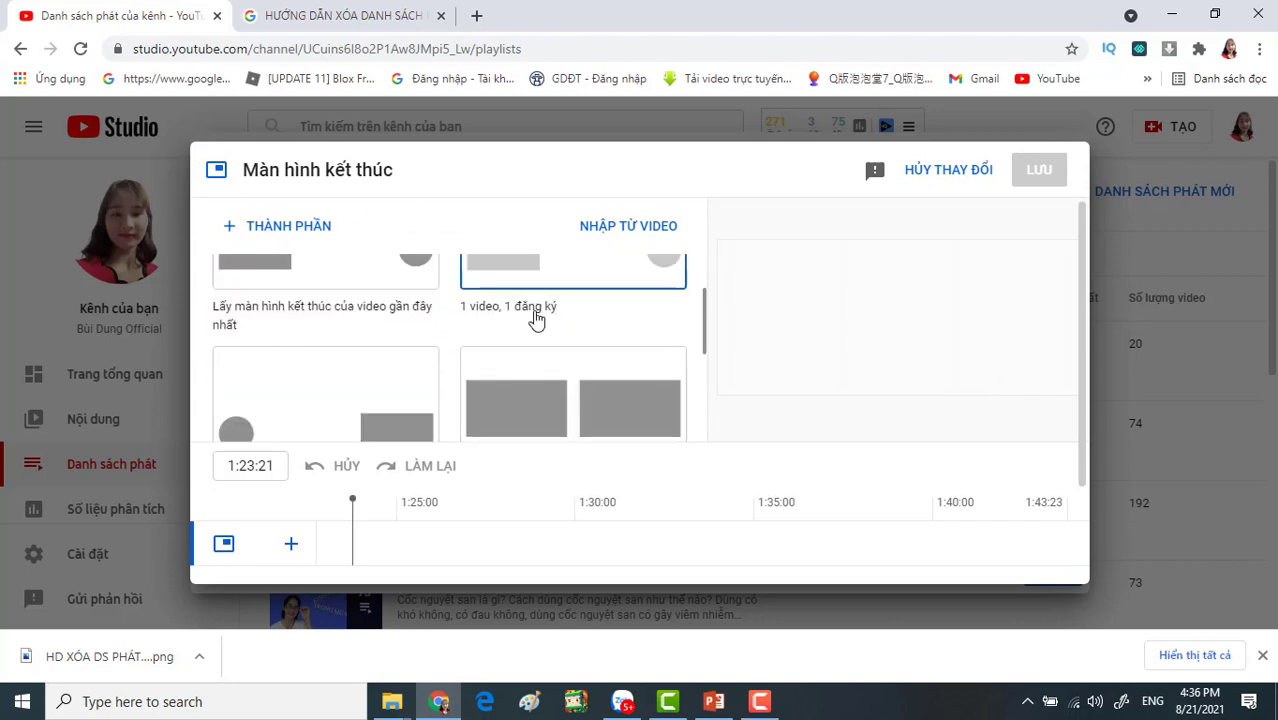
{"action": "scroll", "coordinate": [535, 318], "scroll_direction": "down", "scroll_amount": 1}
{"action": "scroll", "coordinate": [400, 325], "scroll_direction": "down", "scroll_amount": 1}
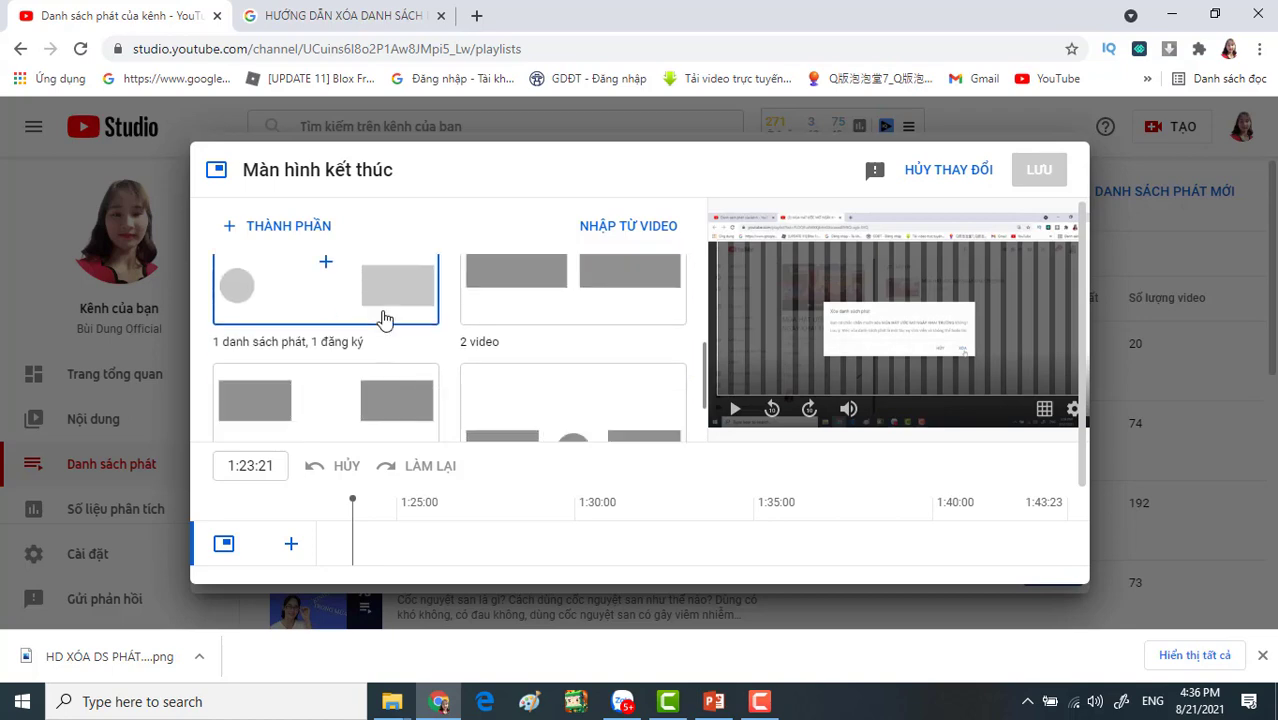
{"action": "scroll", "coordinate": [405, 320], "scroll_direction": "down", "scroll_amount": 1}
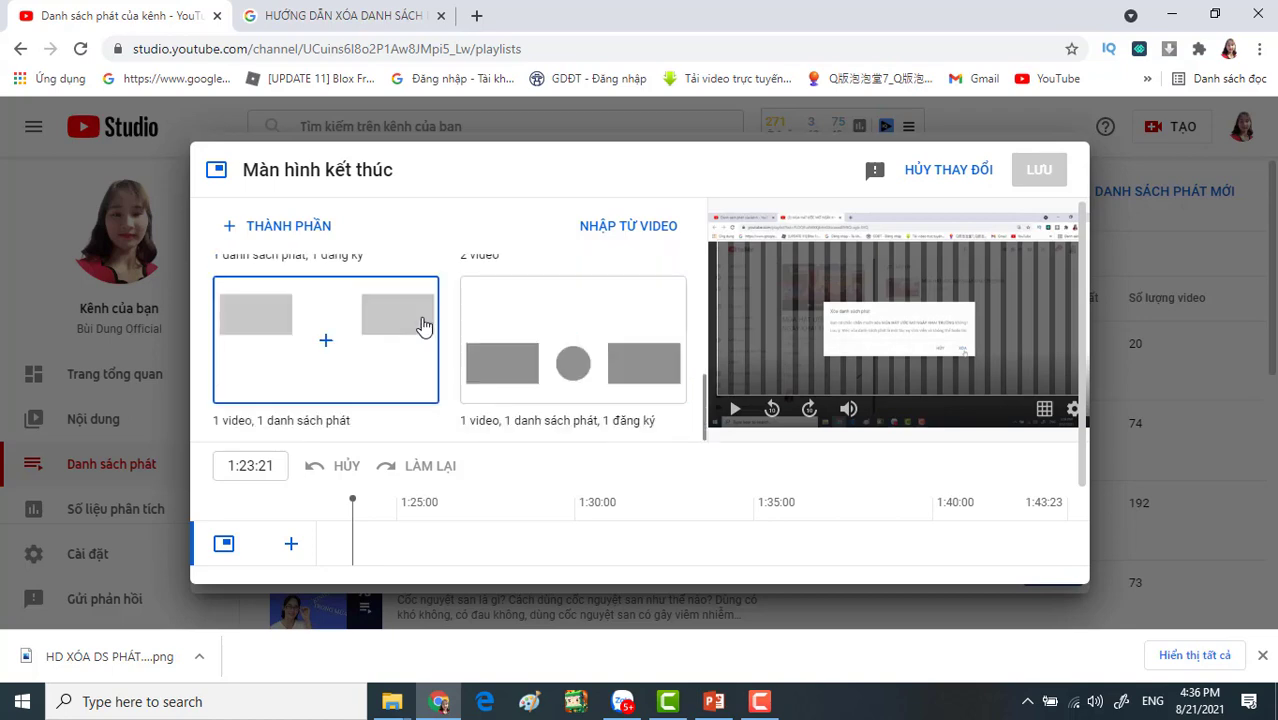
{"action": "scroll", "coordinate": [422, 322], "scroll_direction": "down", "scroll_amount": 1}
{"action": "scroll", "coordinate": [424, 325], "scroll_direction": "up", "scroll_amount": 3}
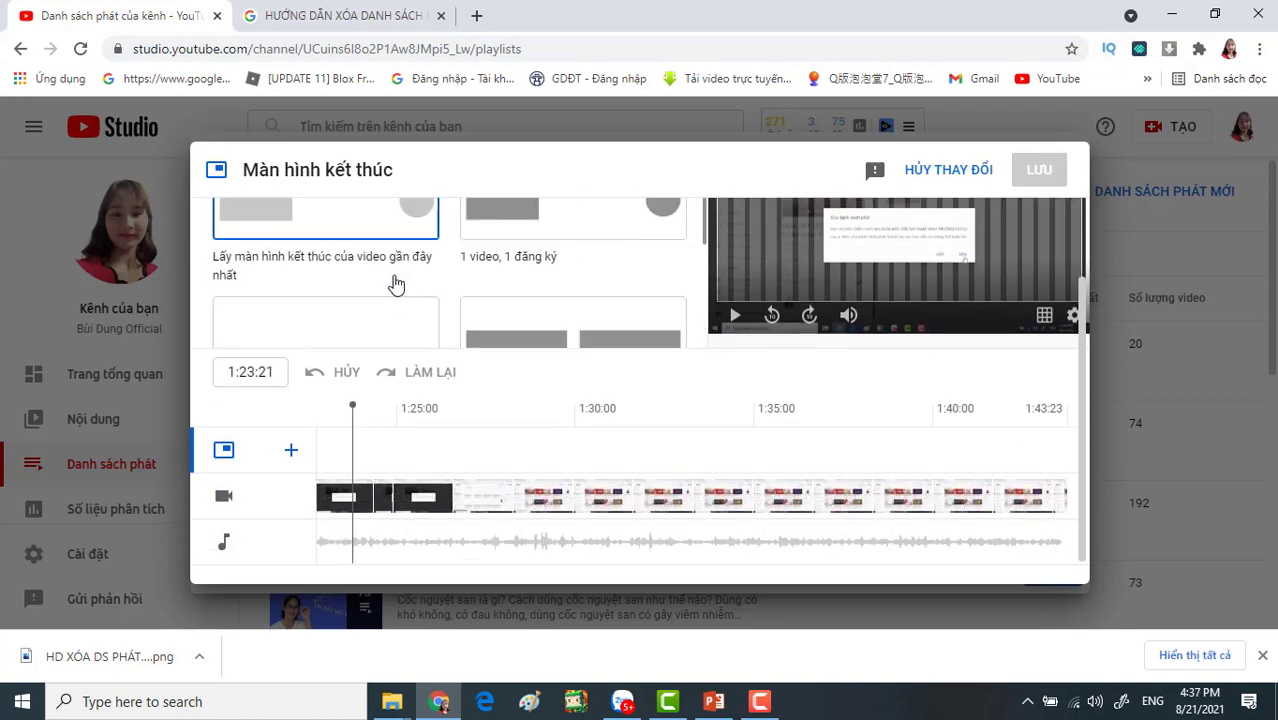
{"action": "scroll", "coordinate": [500, 268], "scroll_direction": "down", "scroll_amount": 2}
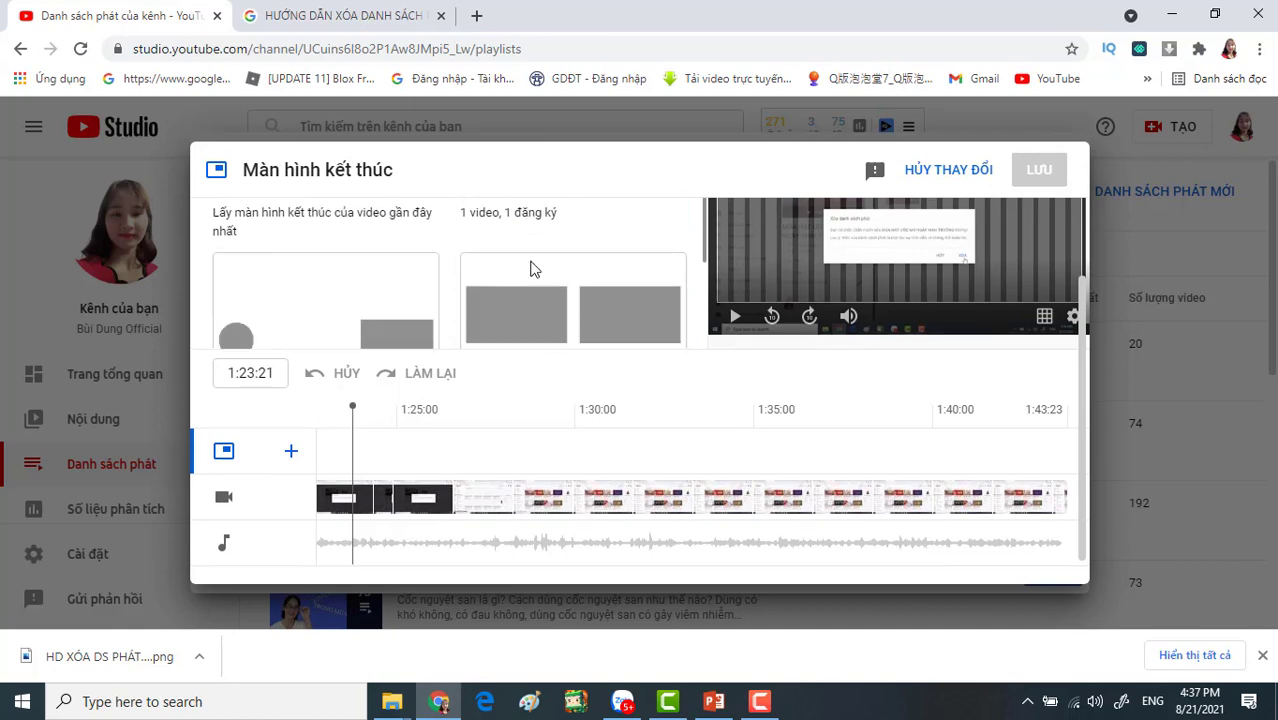
{"action": "scroll", "coordinate": [575, 258], "scroll_direction": "down", "scroll_amount": 2}
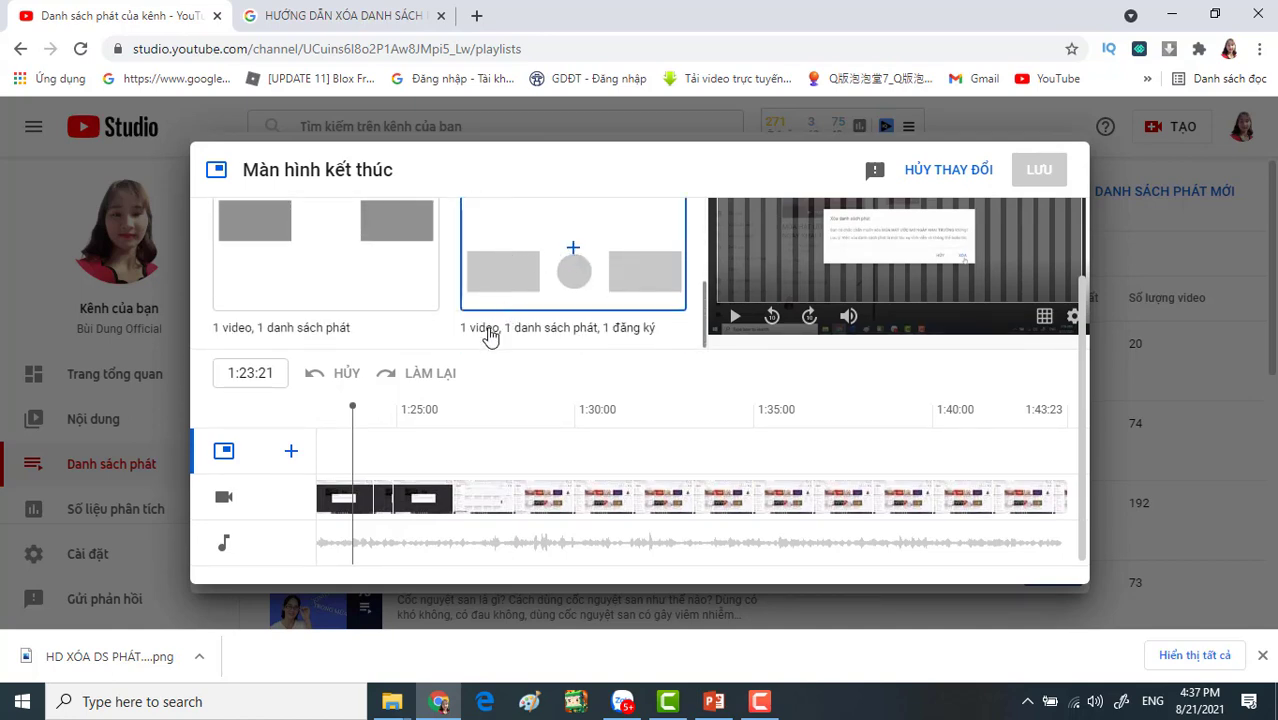
{"action": "left_click", "coordinate": [476, 278]}
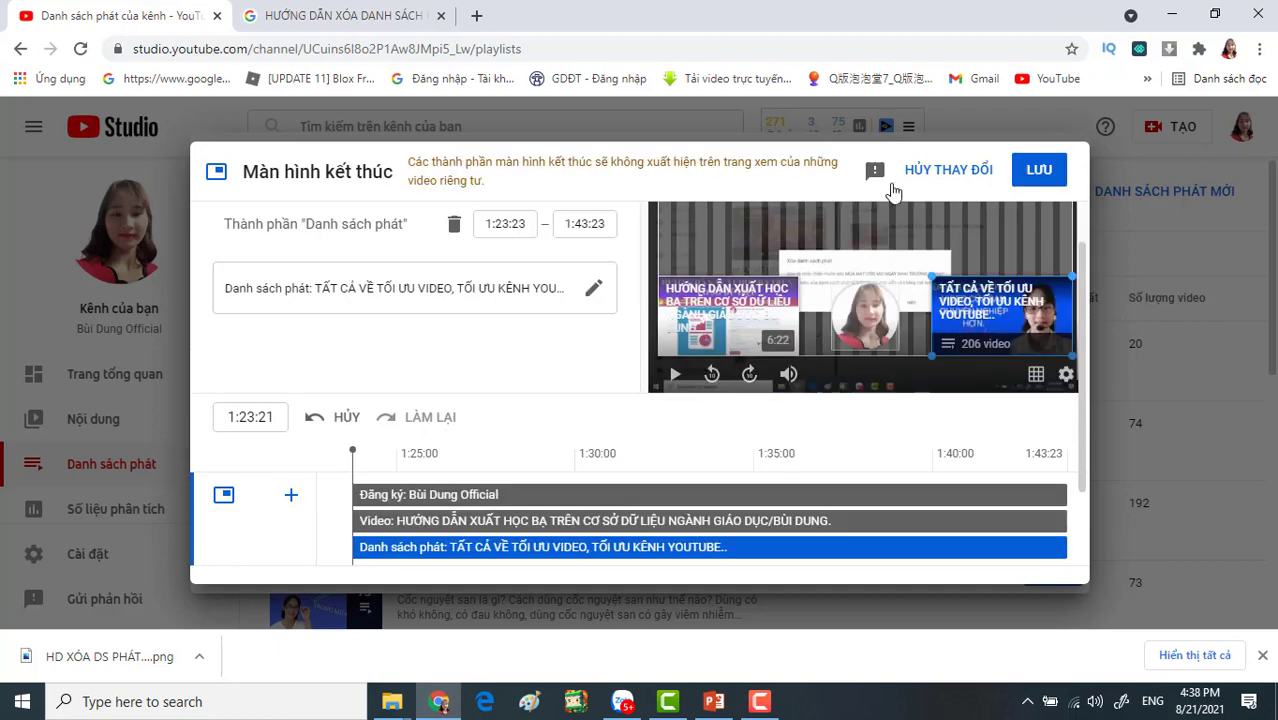
{"action": "left_click", "coordinate": [1045, 171]}
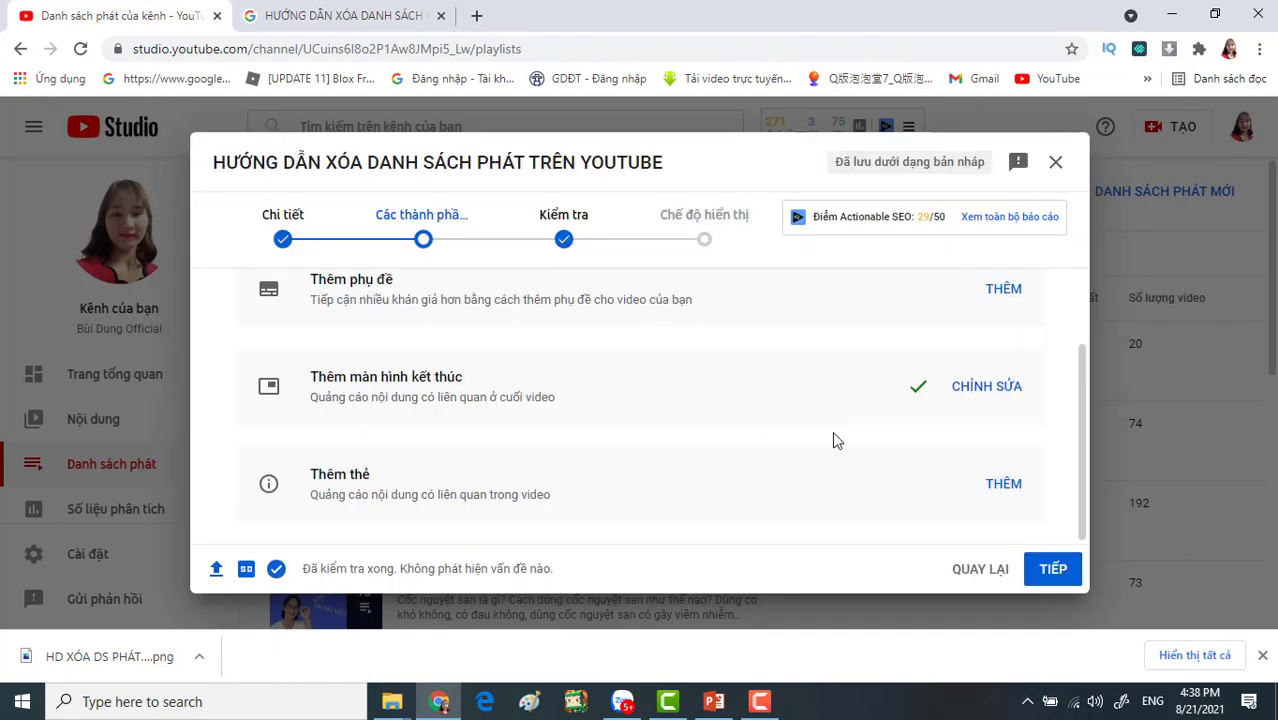
Add five video cards, starting with HƯỚNG DẪN XUẤT HỌC BẠ, the first four at 0:14:07, 0:30:28, 0:48:01 and 1:06:06, and save them
{"action": "left_click", "coordinate": [1002, 486]}
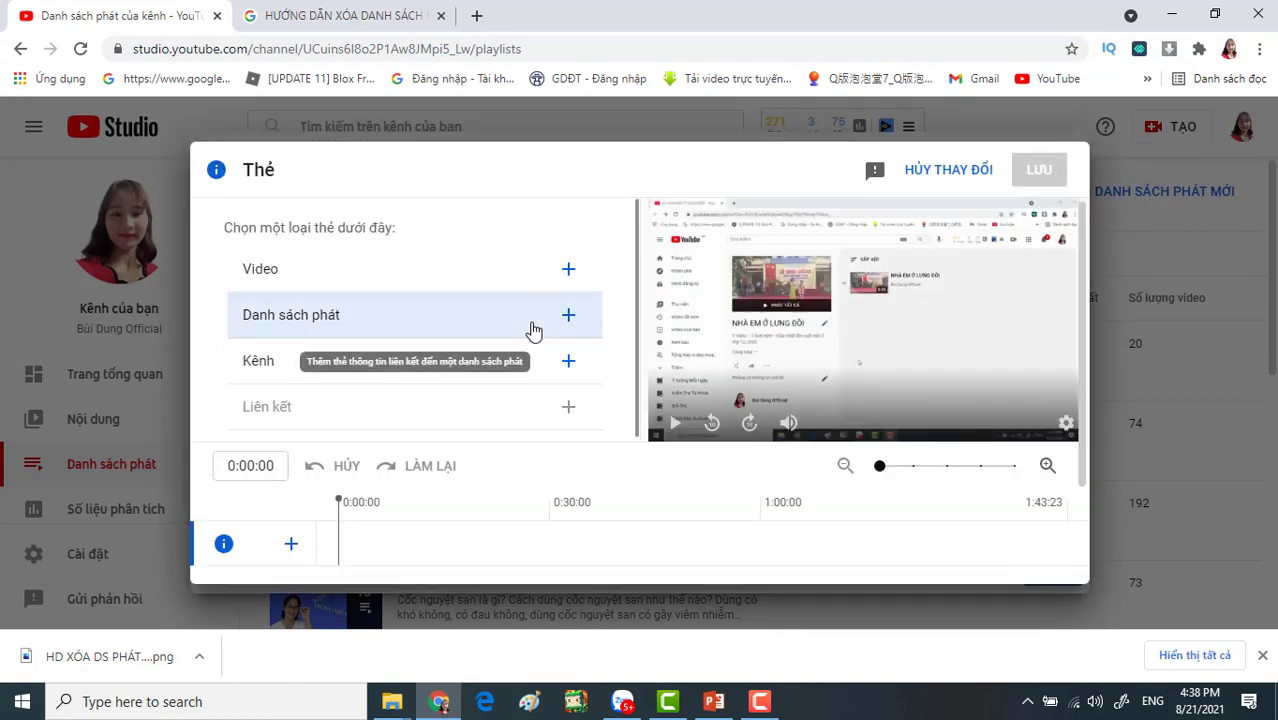
{"action": "left_click", "coordinate": [568, 273]}
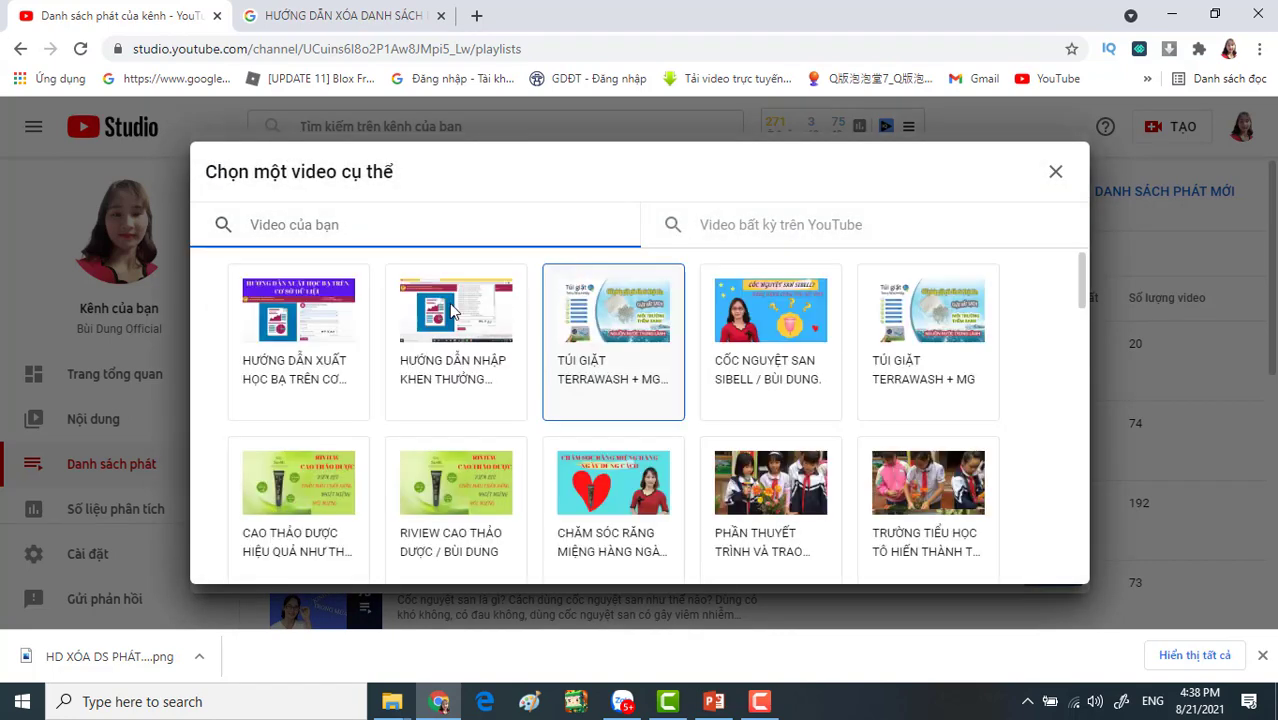
{"action": "left_click", "coordinate": [285, 320]}
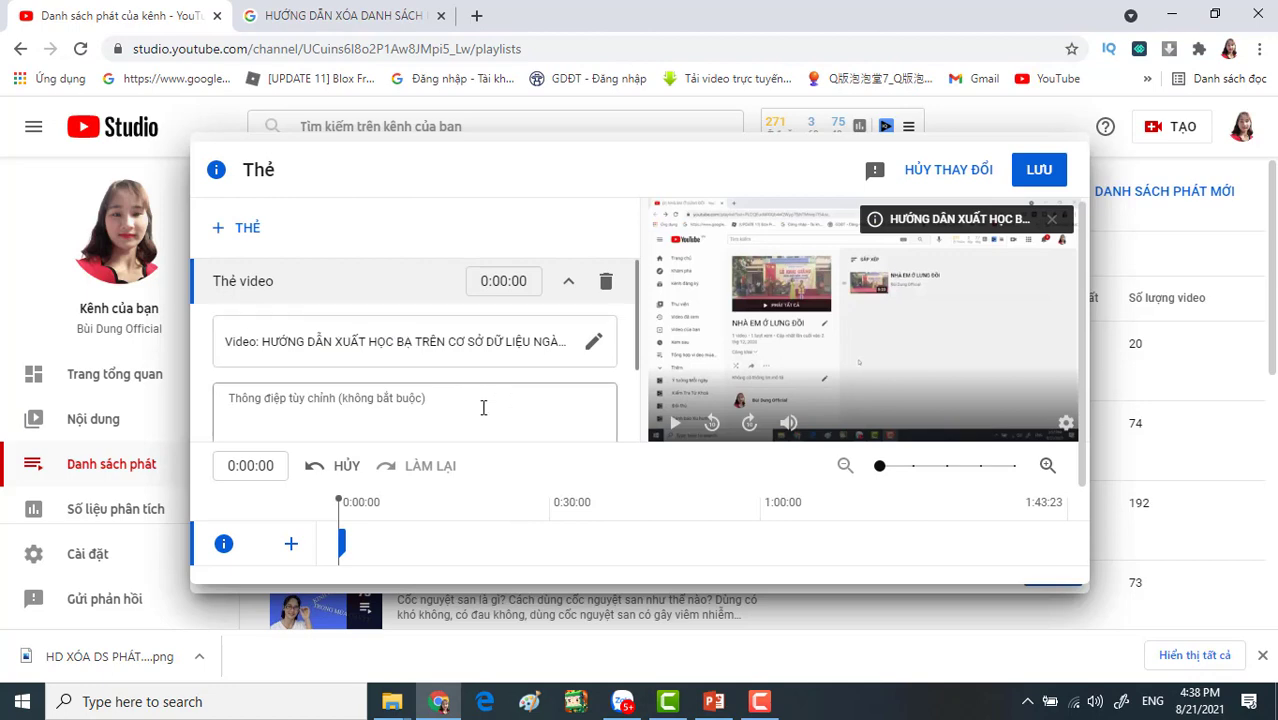
{"action": "left_click", "coordinate": [289, 548]}
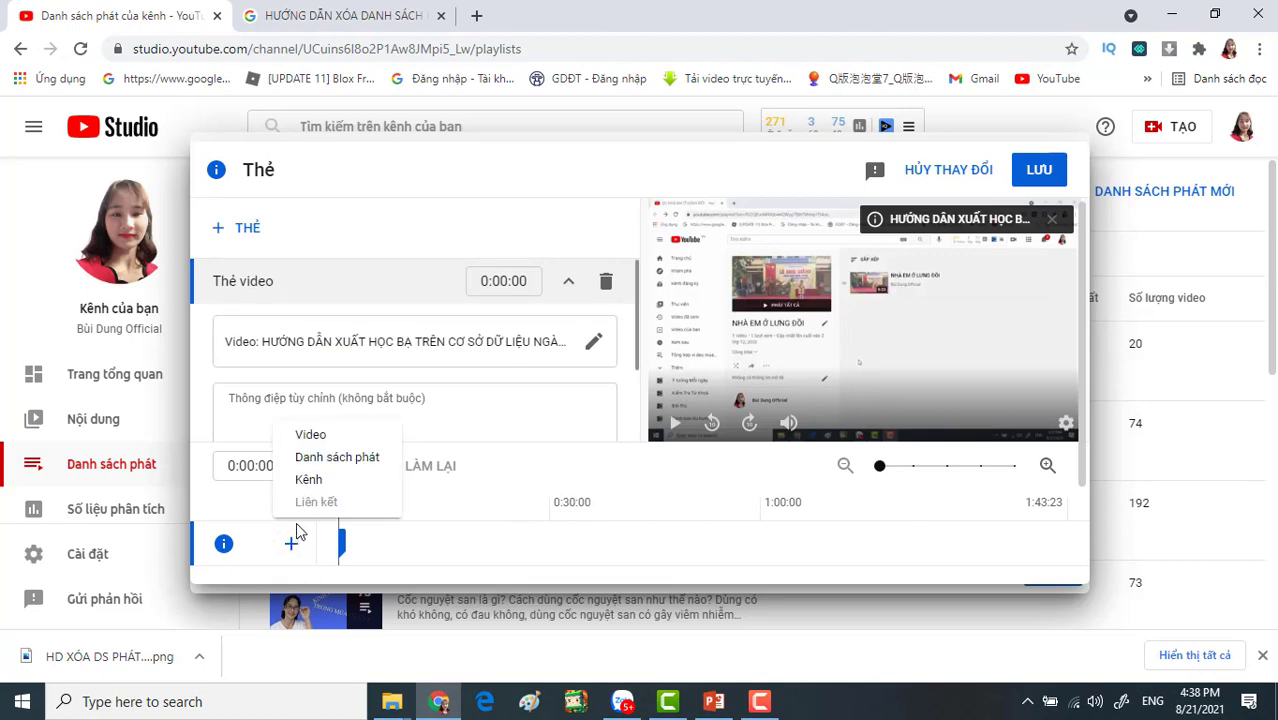
{"action": "left_click", "coordinate": [311, 436]}
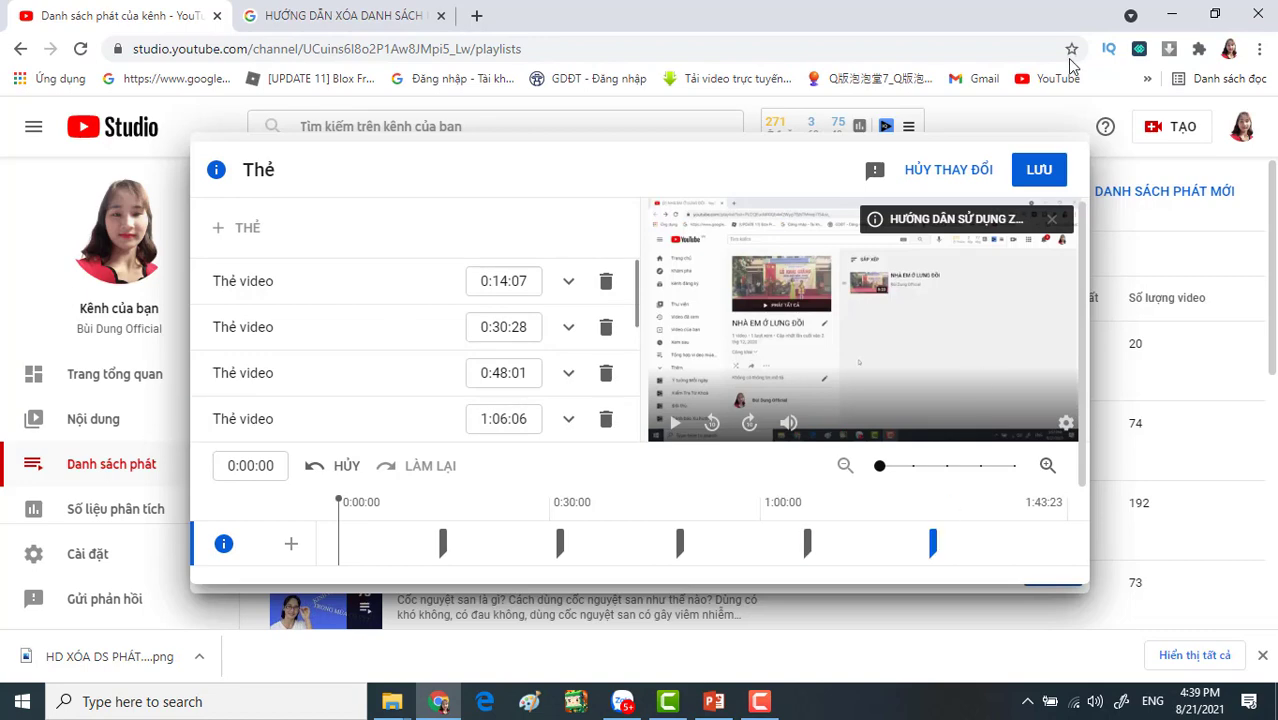
{"action": "left_click", "coordinate": [1044, 176]}
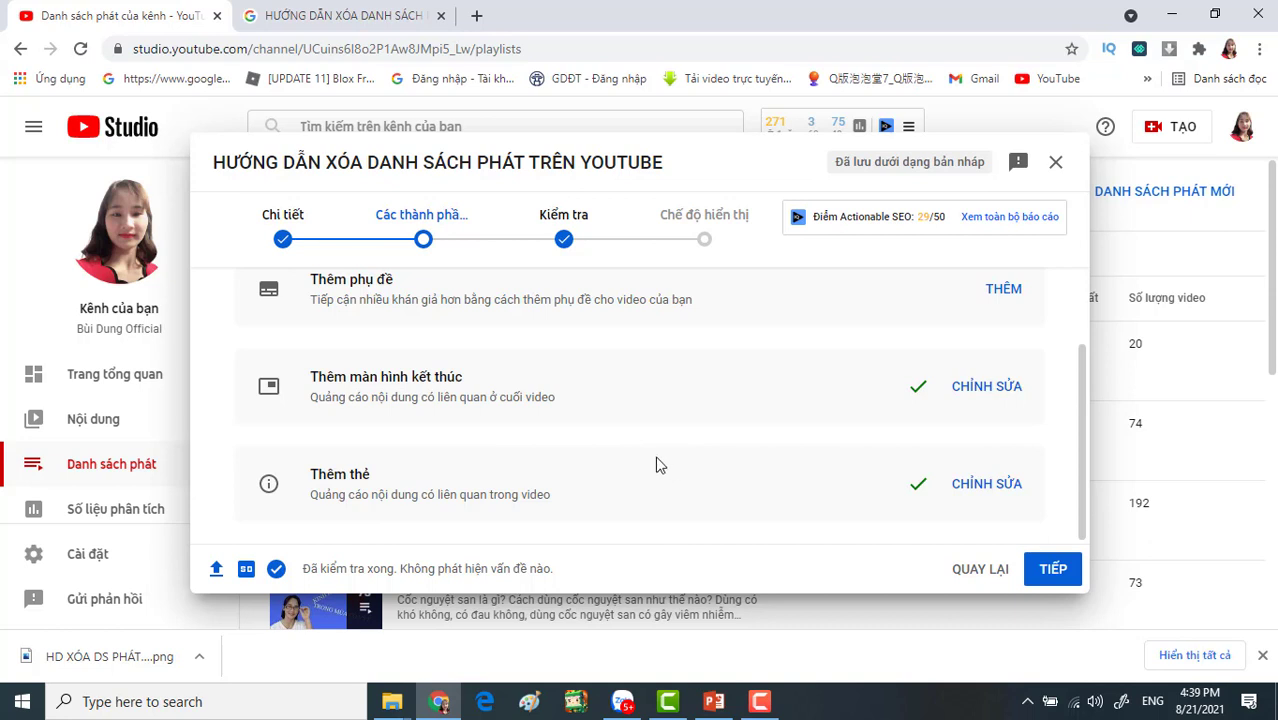
Proceed through the checks stage, publish the video with Công khai visibility, and dismiss the sharing dialog
{"action": "left_click", "coordinate": [1055, 576]}
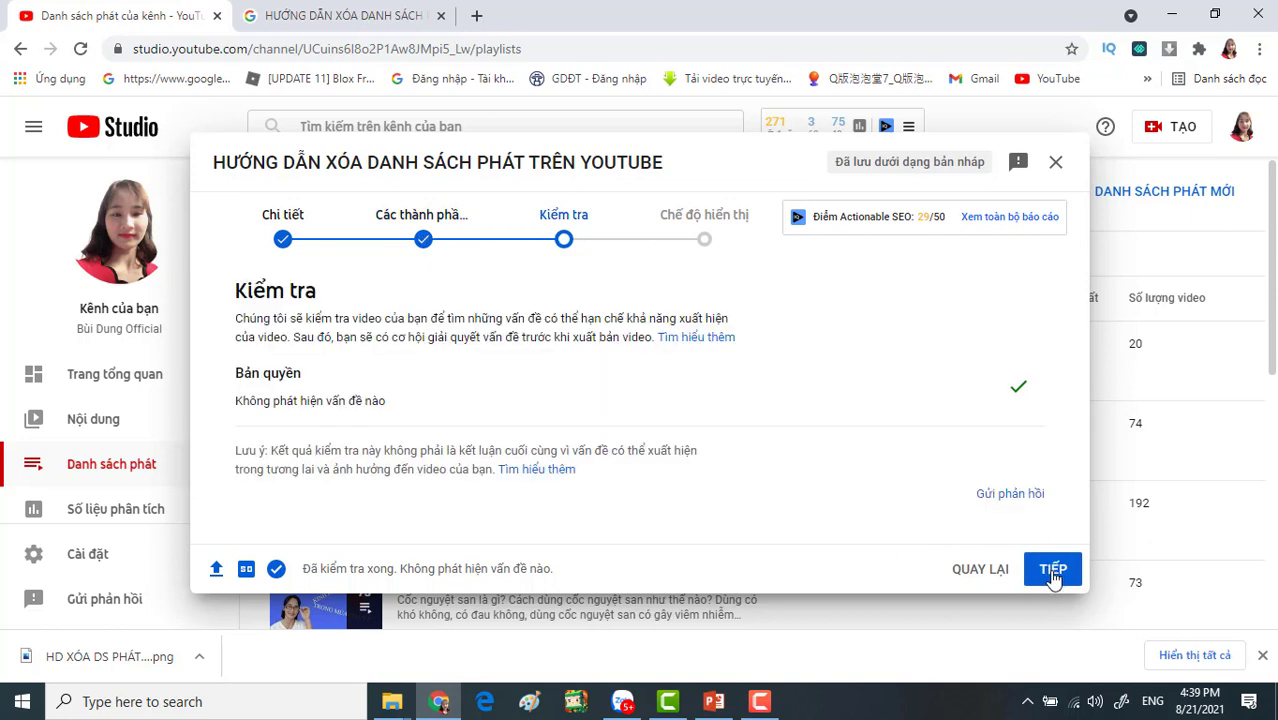
{"action": "left_click", "coordinate": [1053, 574]}
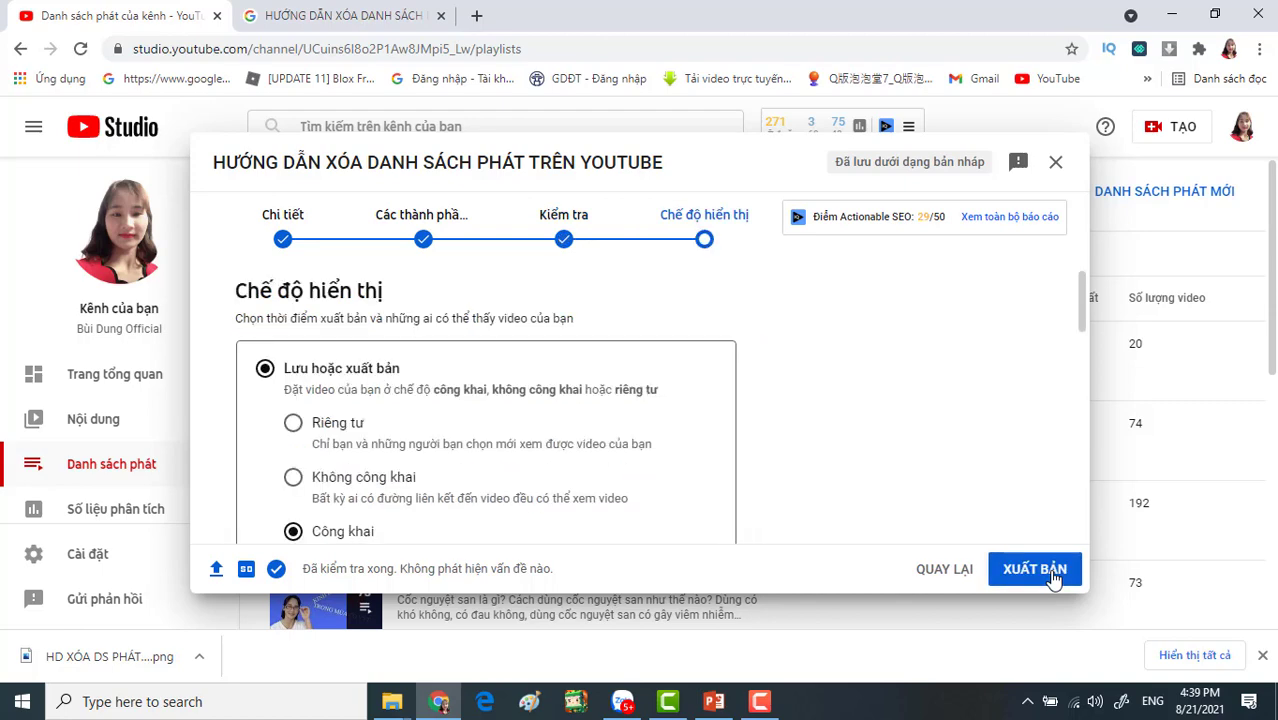
{"action": "scroll", "coordinate": [802, 397], "scroll_direction": "down", "scroll_amount": 5}
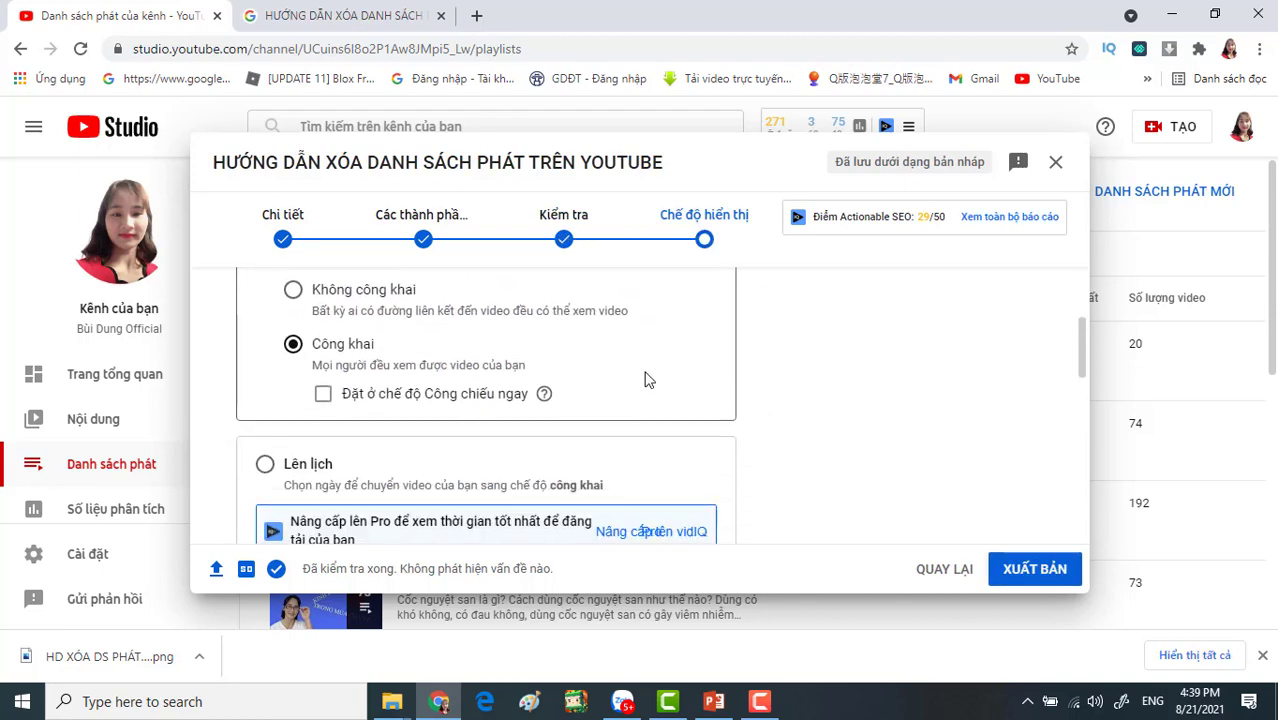
{"action": "scroll", "coordinate": [645, 378], "scroll_direction": "up", "scroll_amount": 5}
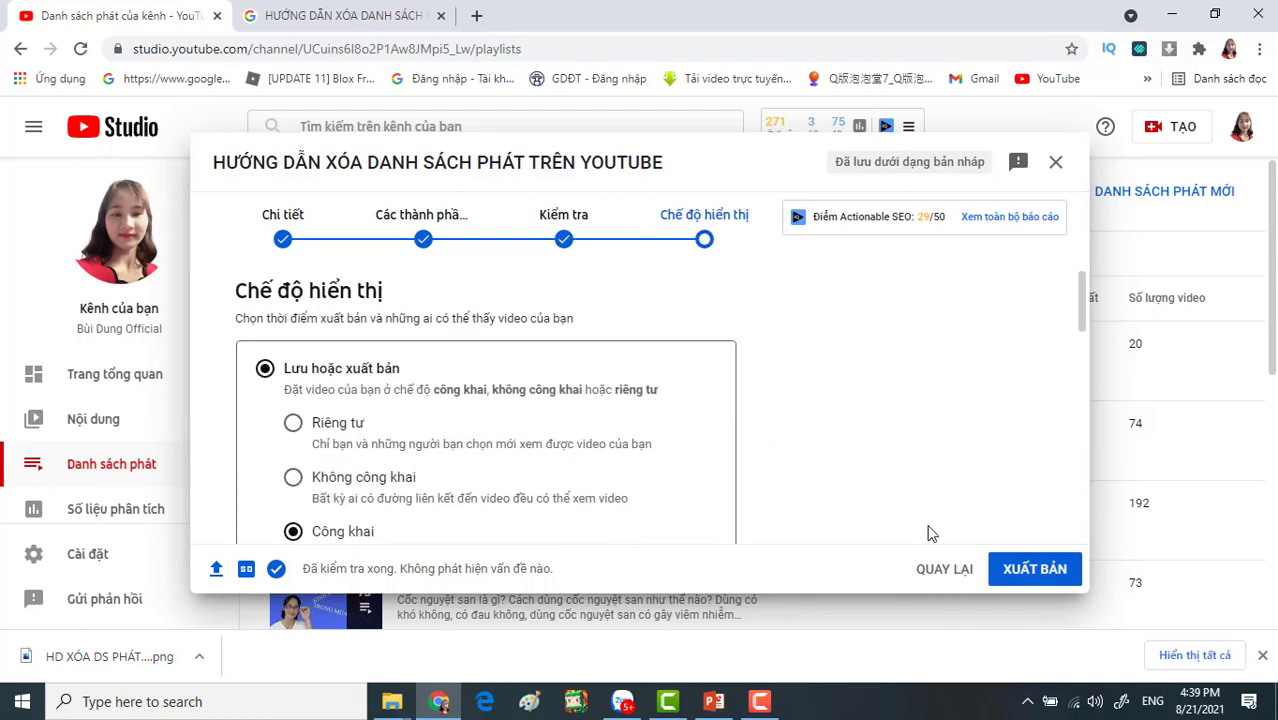
{"action": "left_click", "coordinate": [1035, 570]}
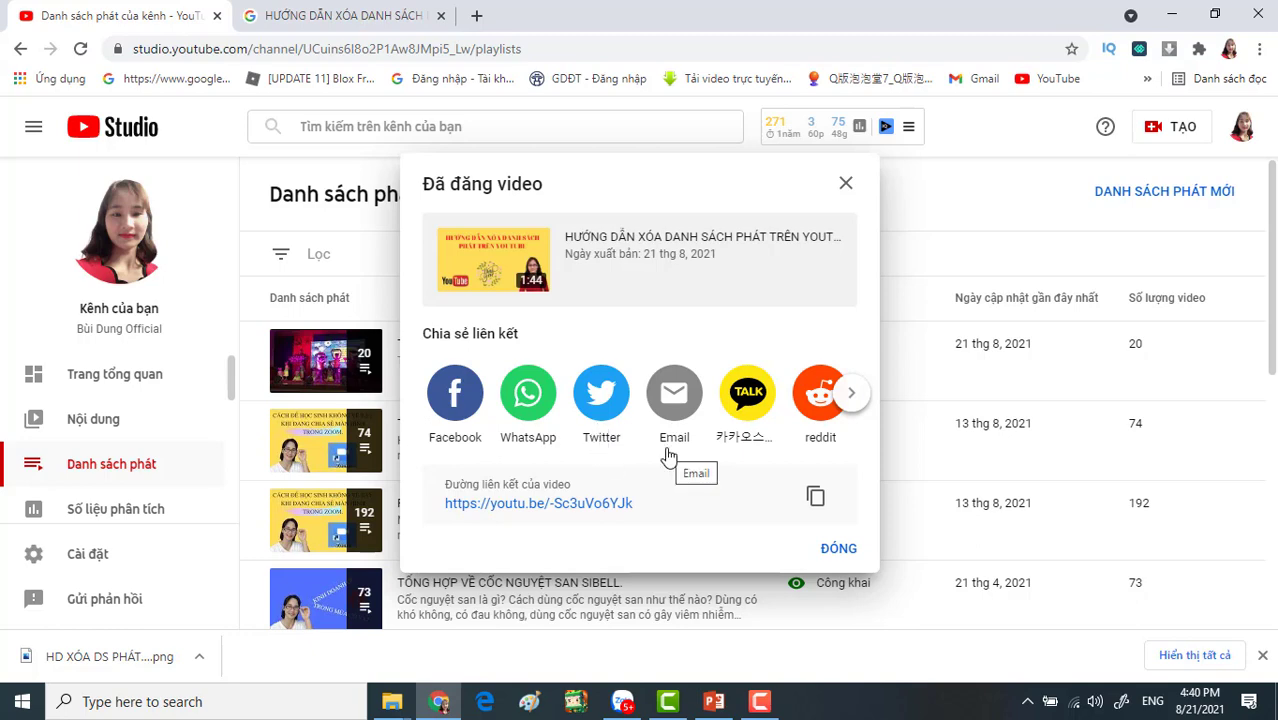
{"action": "left_click", "coordinate": [835, 552]}
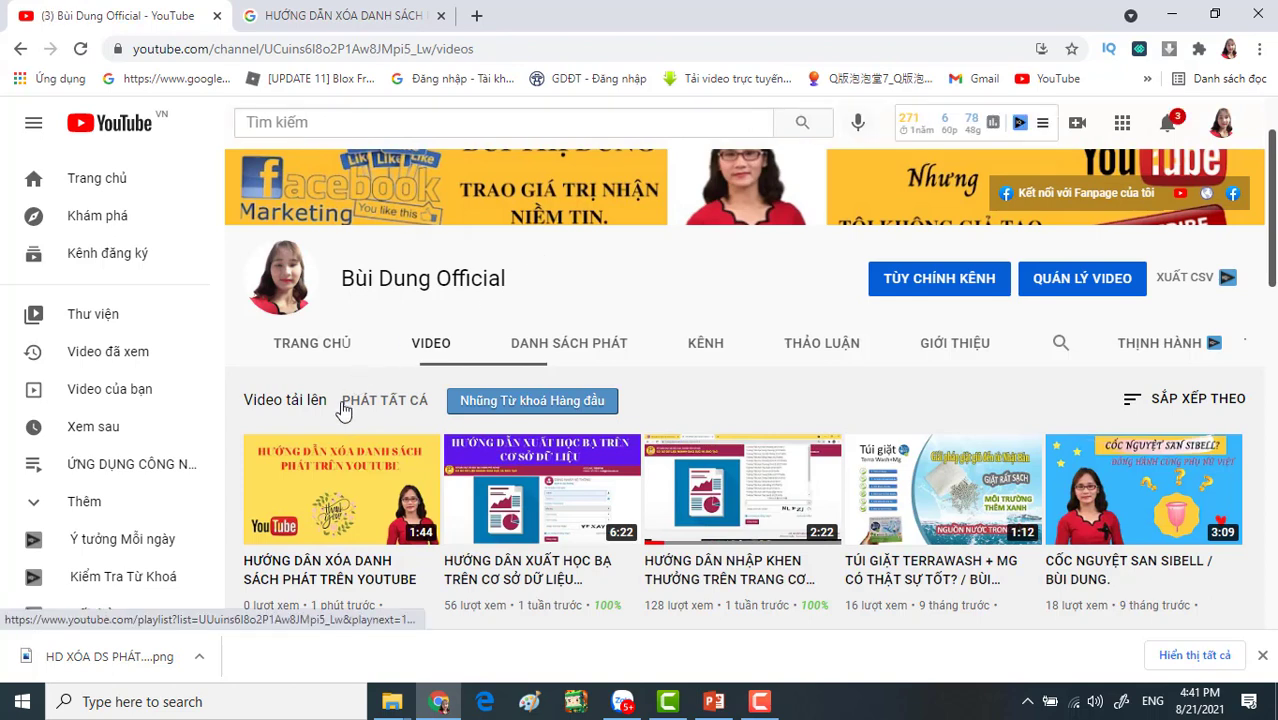
Open the newly published video from the channel's uploads and post its title, "HƯỚNG DẪN XÓA DANH SÁCH PHÁT TRÊN YOUTUBE", as a comment
{"action": "left_click", "coordinate": [325, 505]}
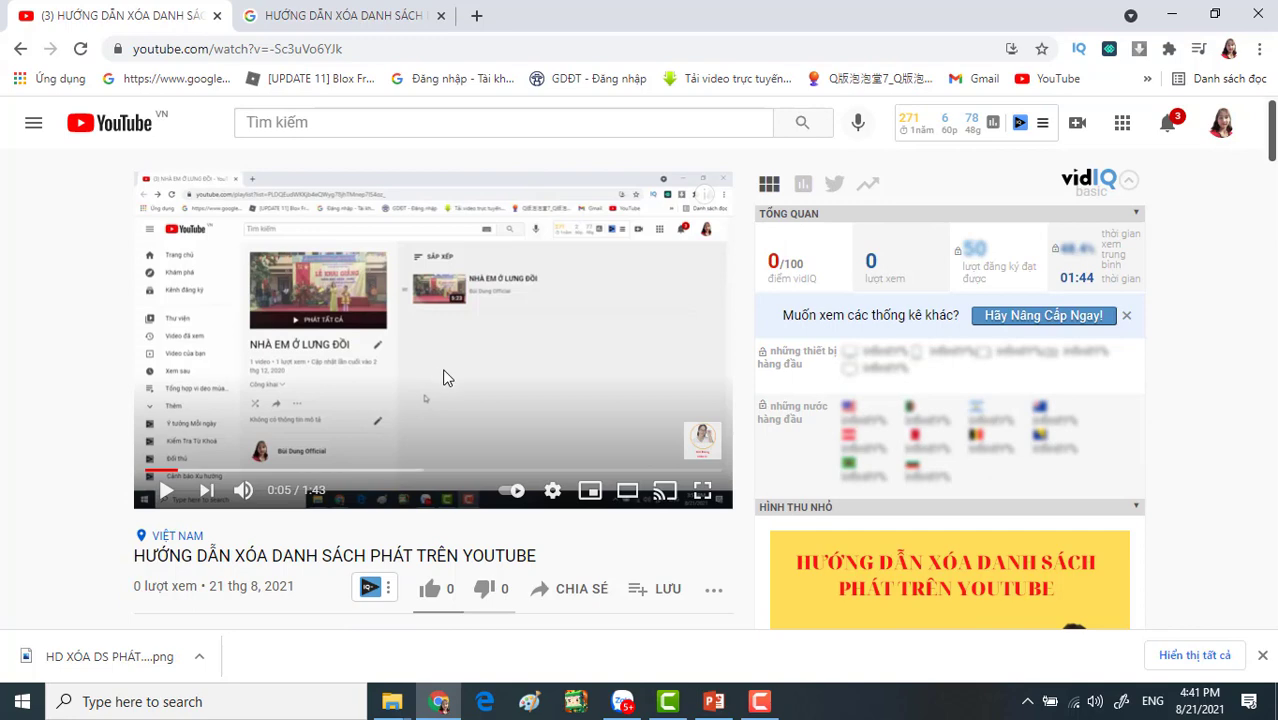
{"action": "scroll", "coordinate": [447, 378], "scroll_direction": "down", "scroll_amount": 1}
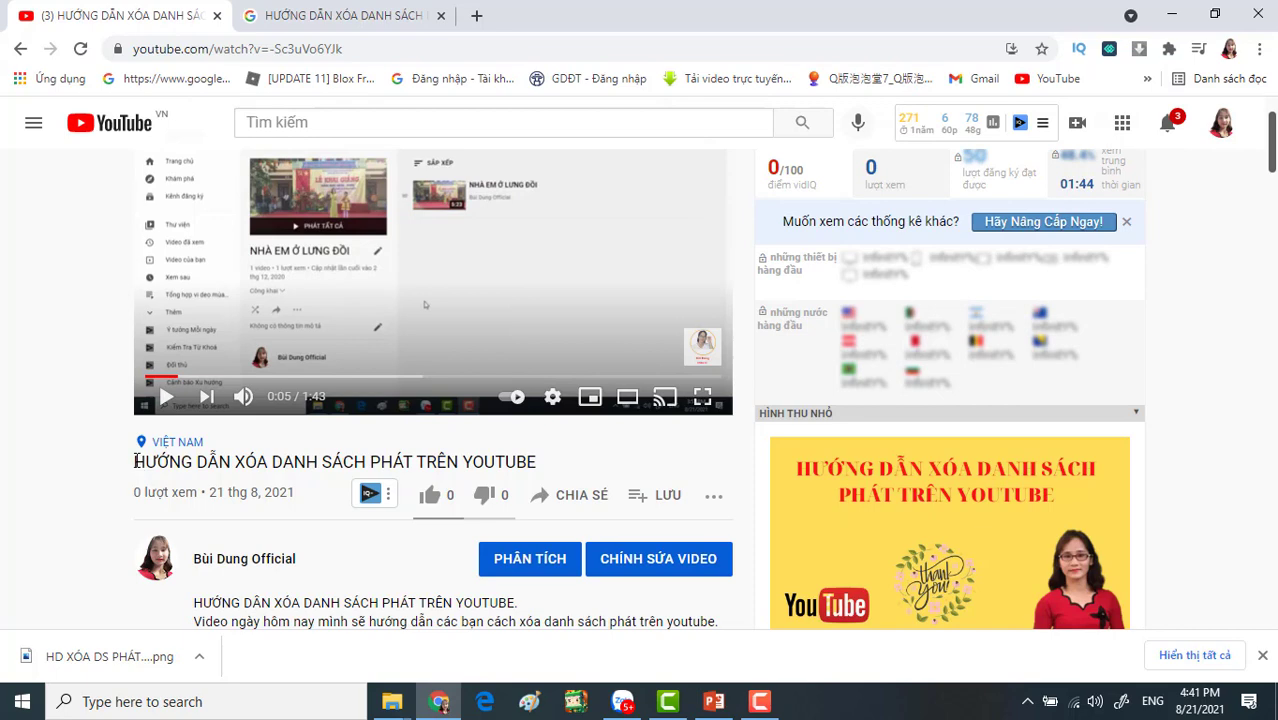
{"action": "left_click_drag", "start_coordinate": [137, 467], "coordinate": [545, 461]}
{"action": "key", "text": "ctrl+c"}
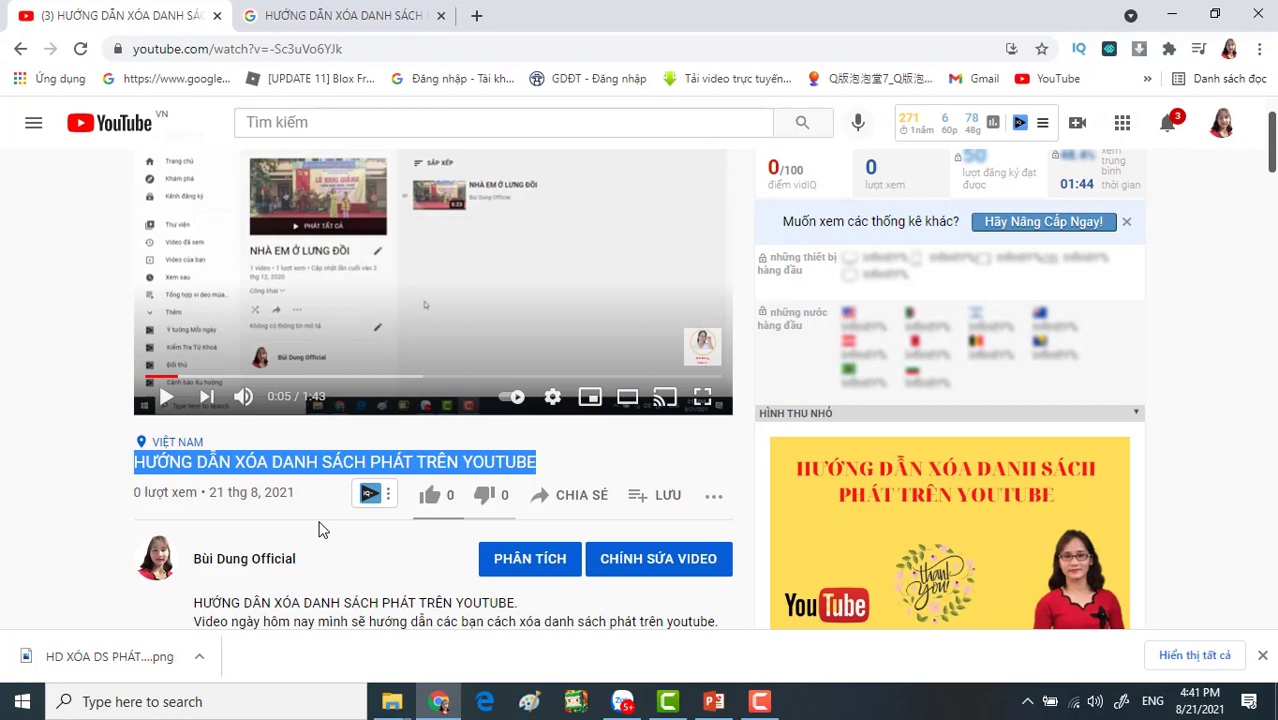
{"action": "scroll", "coordinate": [318, 530], "scroll_direction": "down", "scroll_amount": 3}
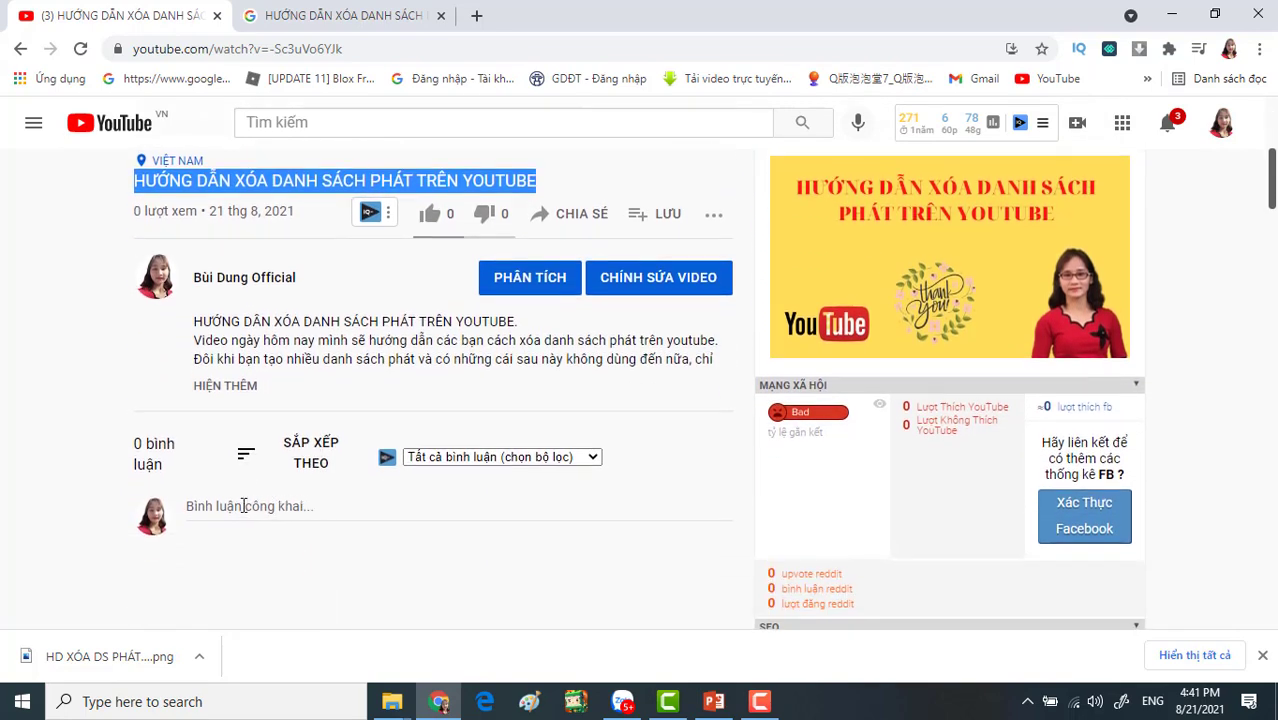
{"action": "left_click", "coordinate": [243, 506]}
{"action": "key", "text": "ctrl+v"}
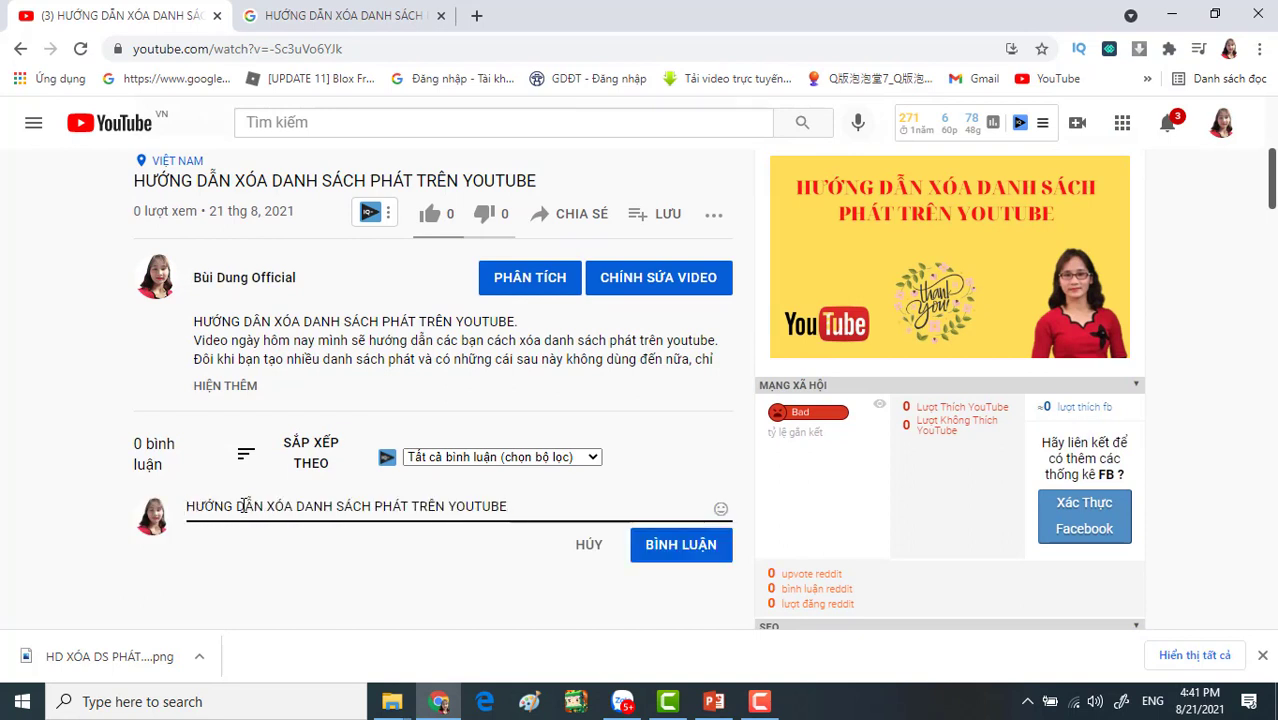
{"action": "left_click", "coordinate": [667, 551]}
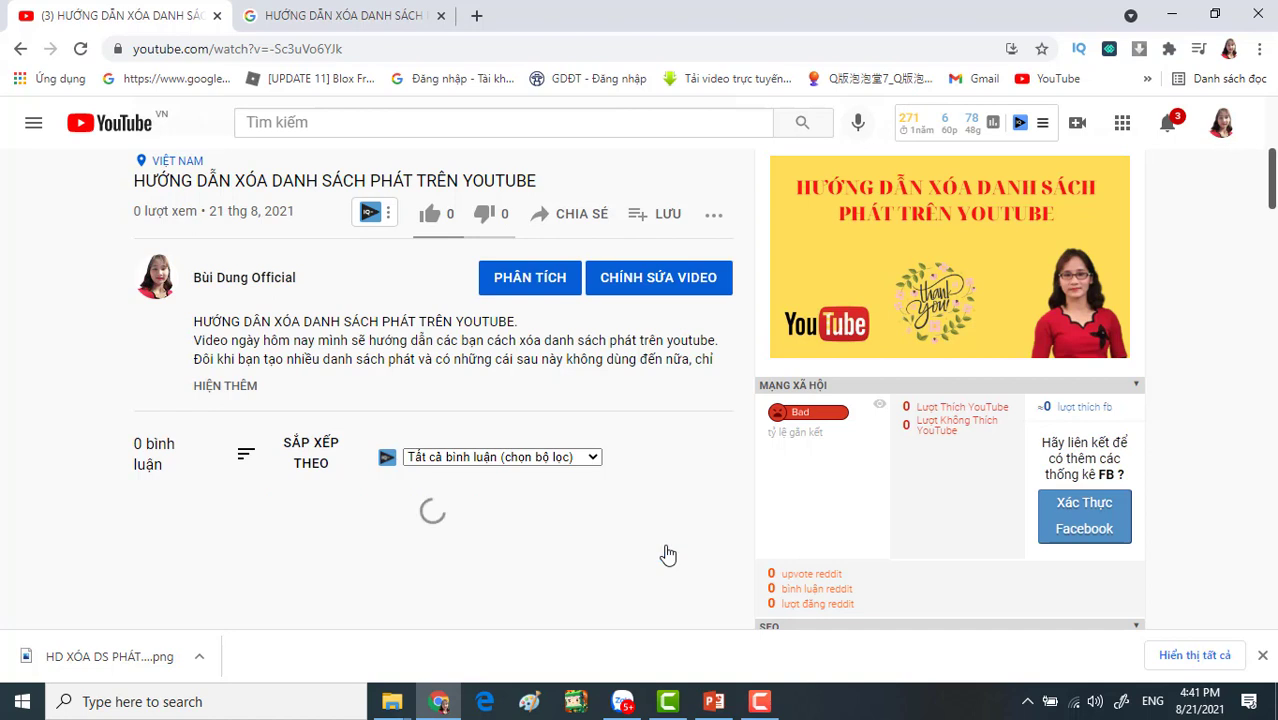
Give the newly posted comment a heart and a like
{"action": "scroll", "coordinate": [517, 534], "scroll_direction": "down", "scroll_amount": 1}
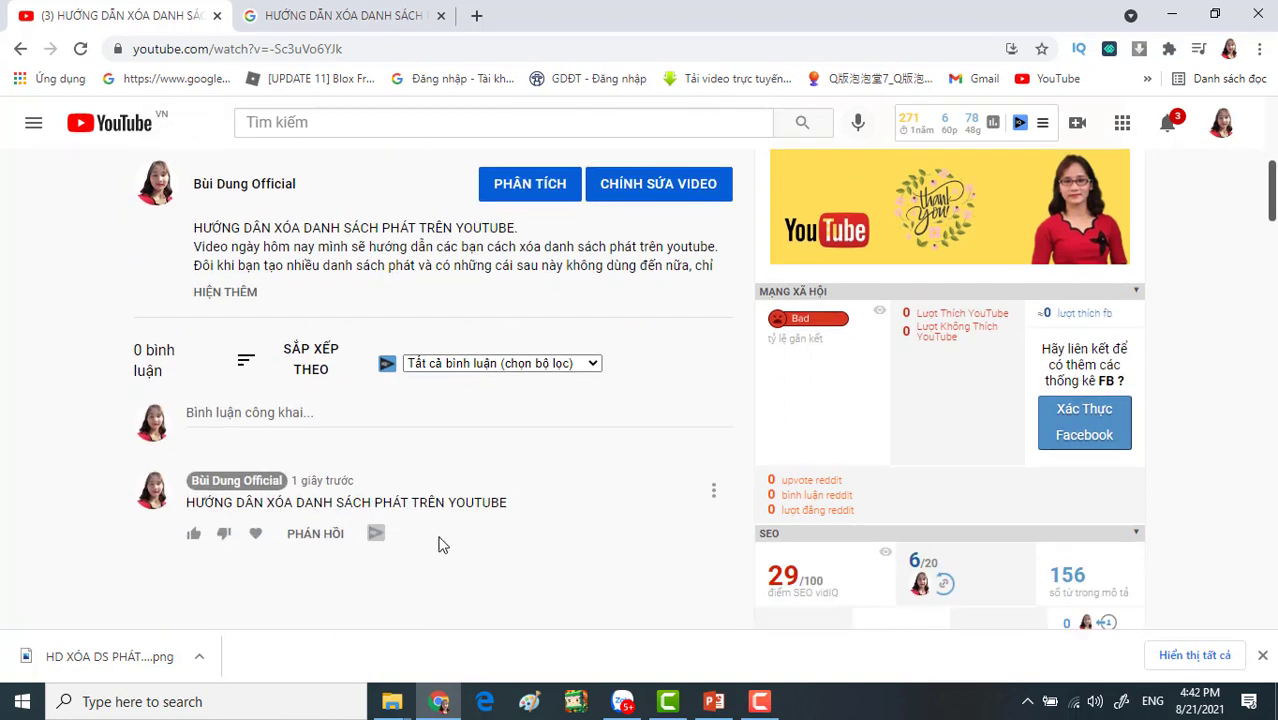
{"action": "left_click", "coordinate": [256, 538]}
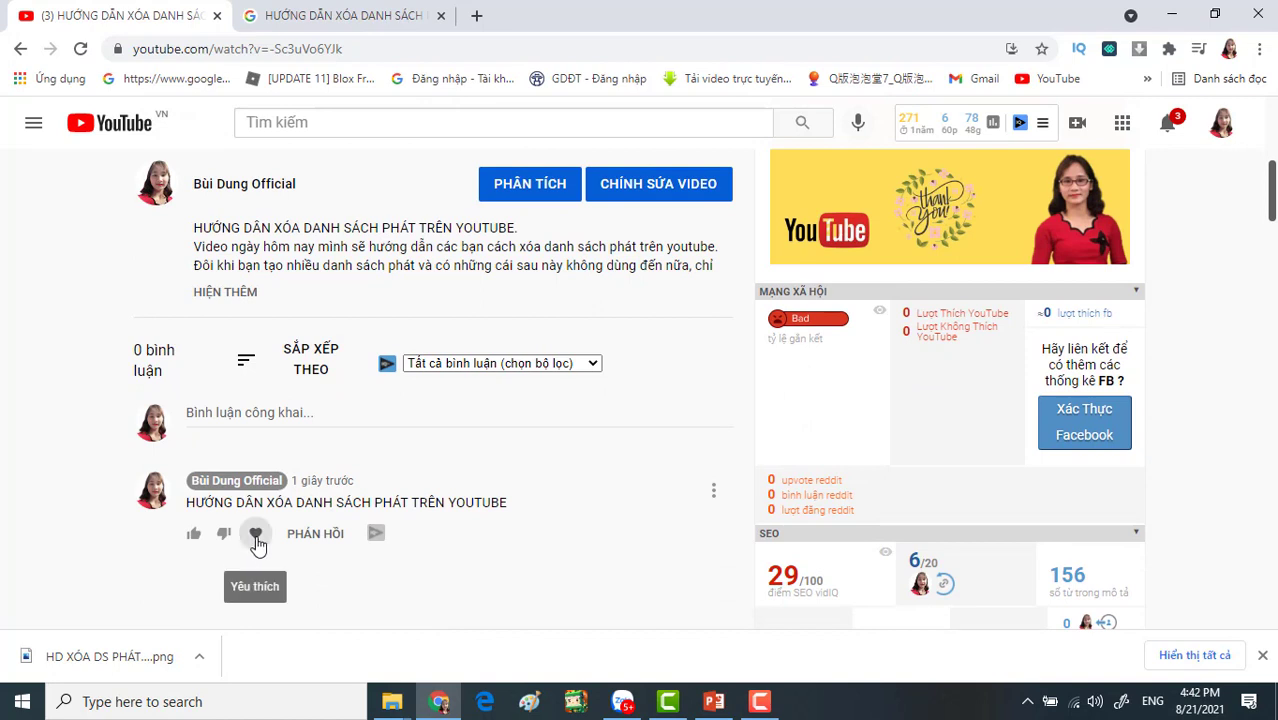
{"action": "left_click", "coordinate": [195, 537]}
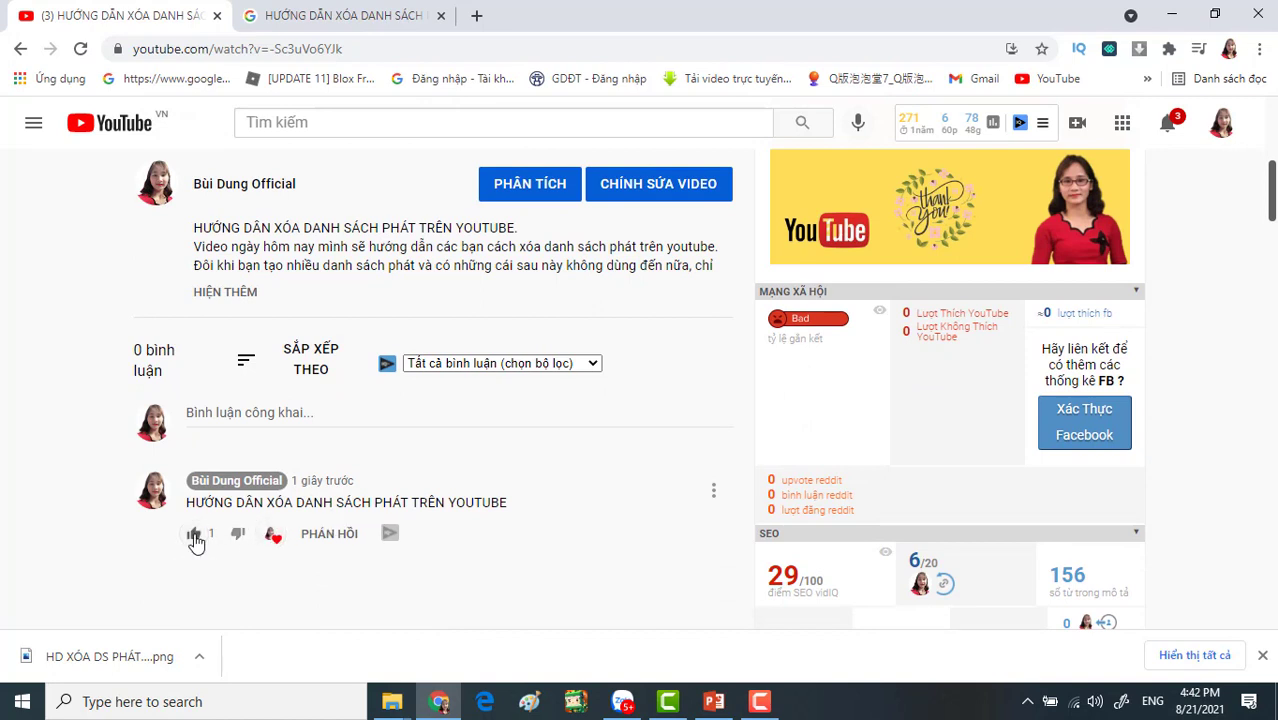
Reply to the comment with "Cảm ơn các bạn đã xem video."
{"action": "left_click", "coordinate": [331, 540]}
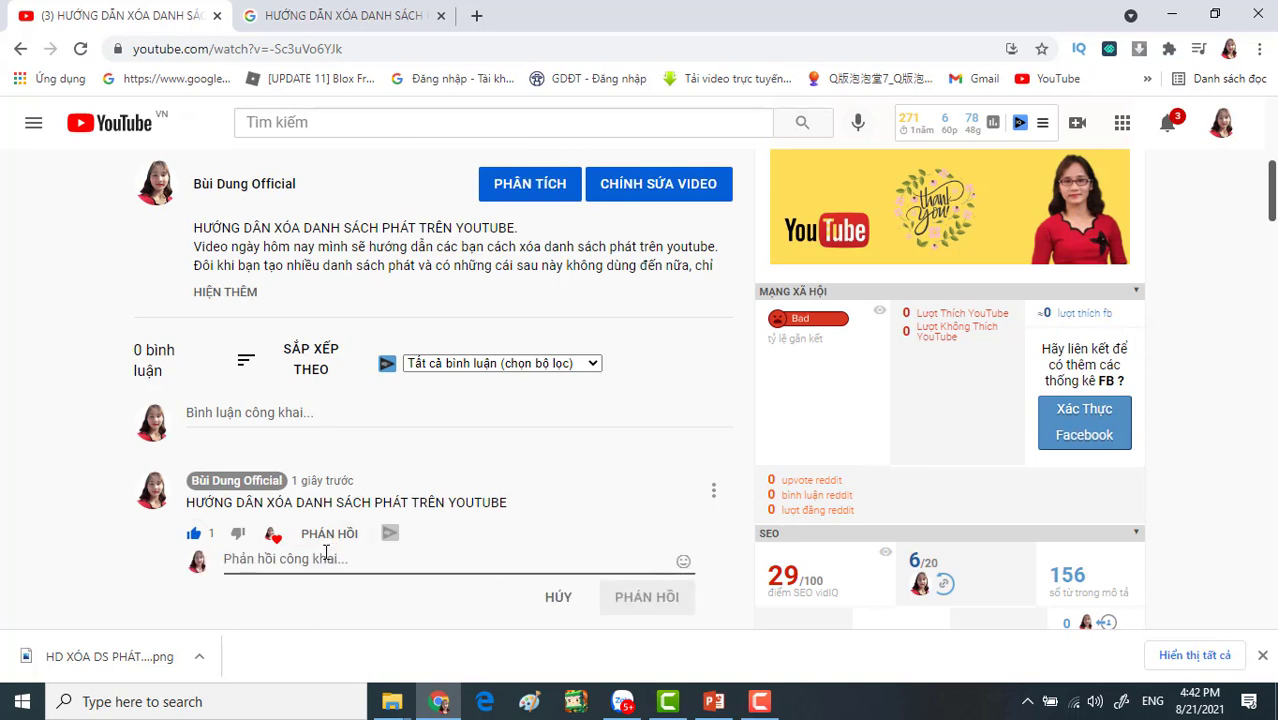
{"action": "type", "text": "Cảm ơn các bạn đã xem video"}
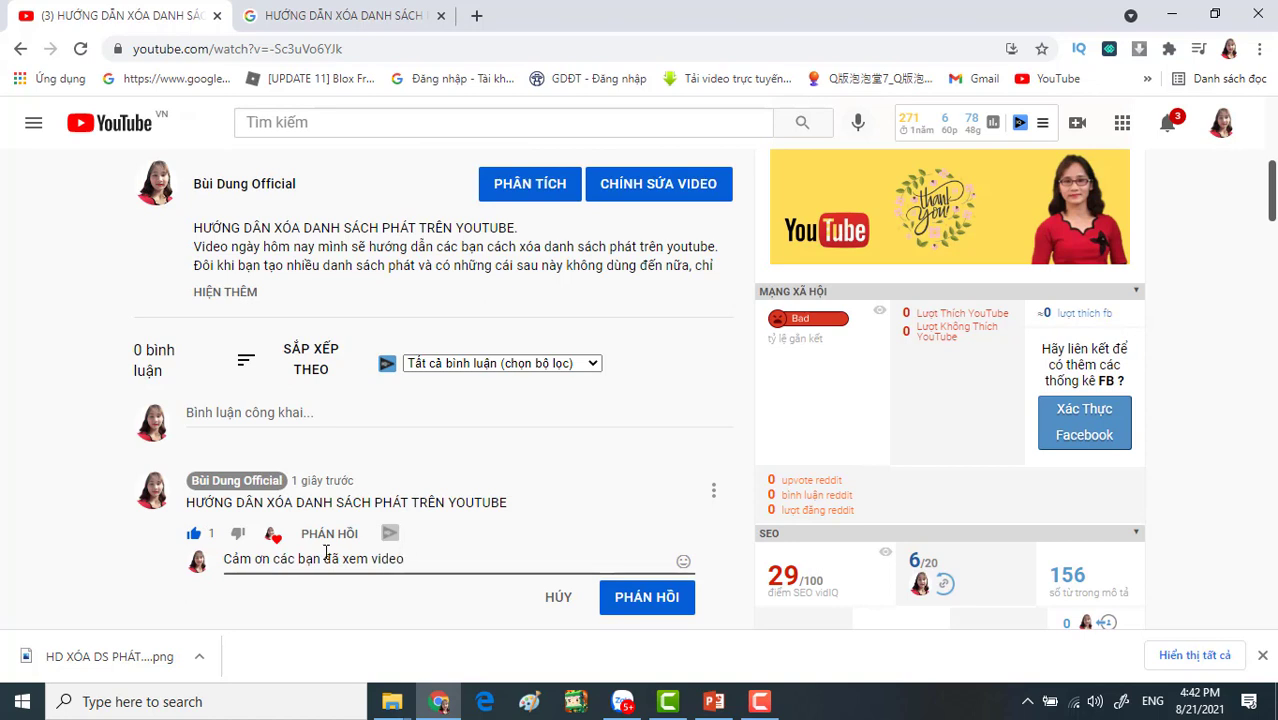
{"action": "type", "text": "."}
{"action": "left_click", "coordinate": [640, 598]}
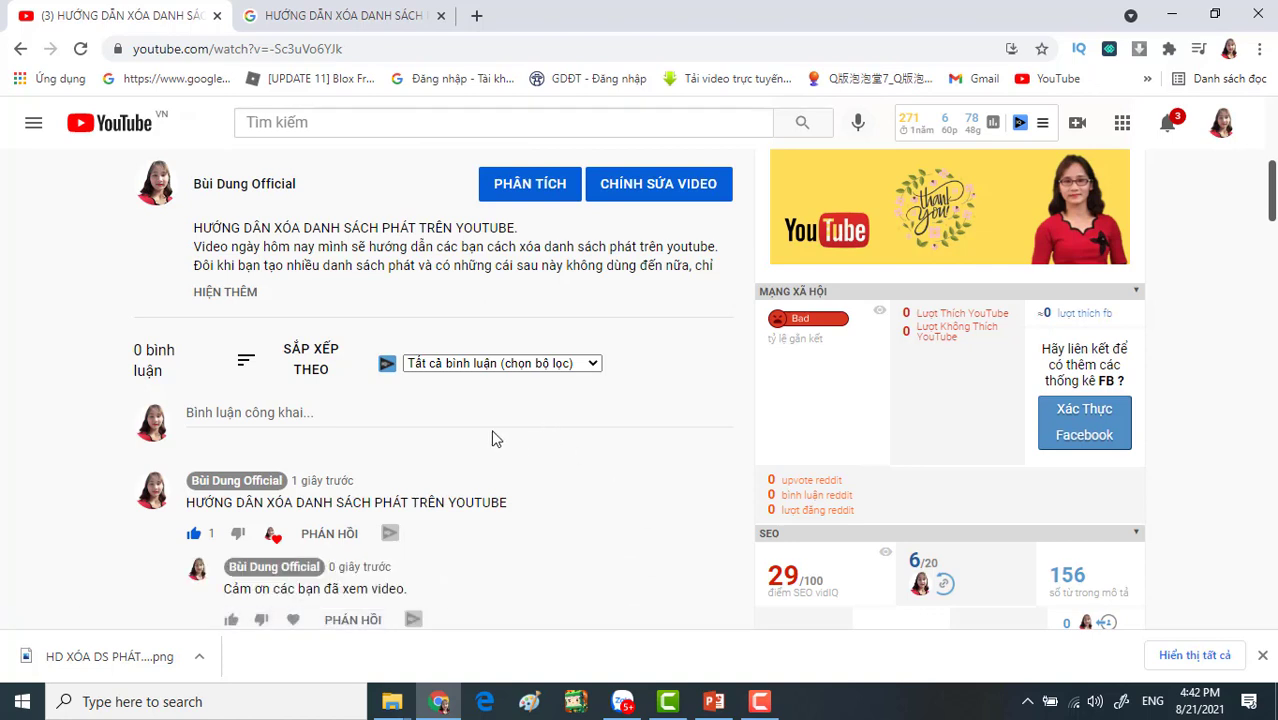
Like the published video on its watch page
{"action": "scroll", "coordinate": [496, 438], "scroll_direction": "up", "scroll_amount": 1}
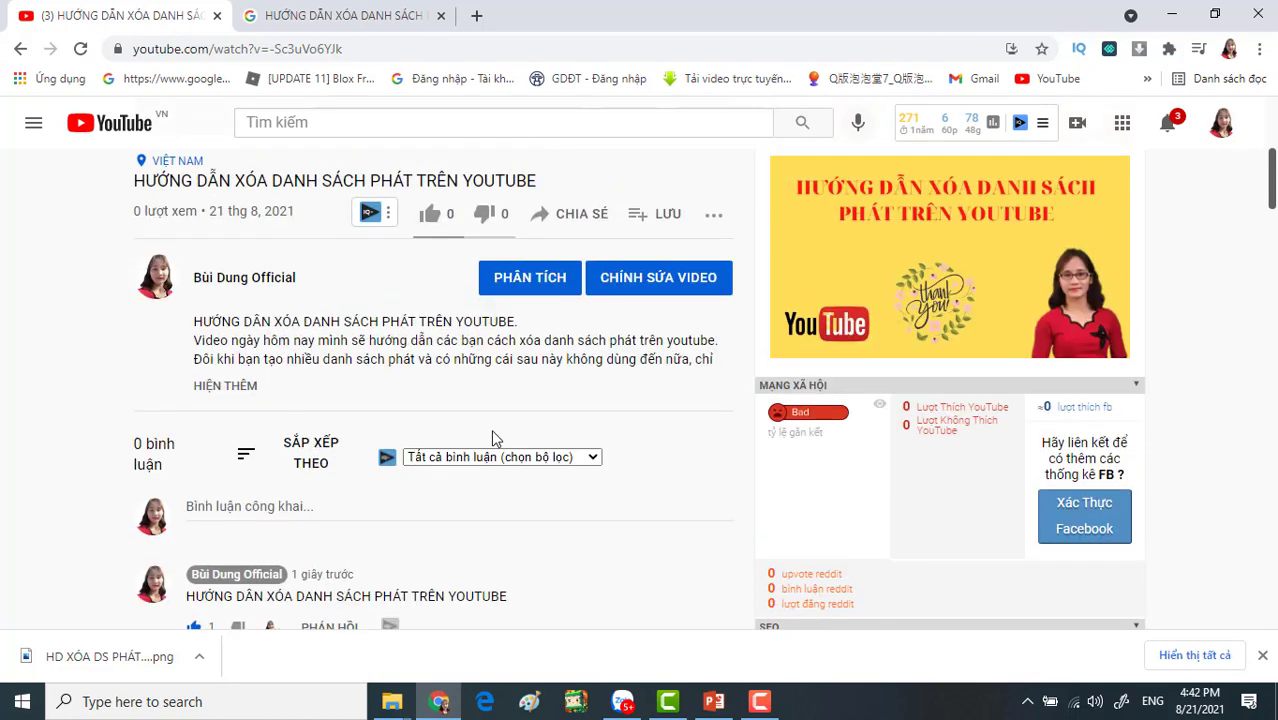
{"action": "scroll", "coordinate": [491, 438], "scroll_direction": "up", "scroll_amount": 1}
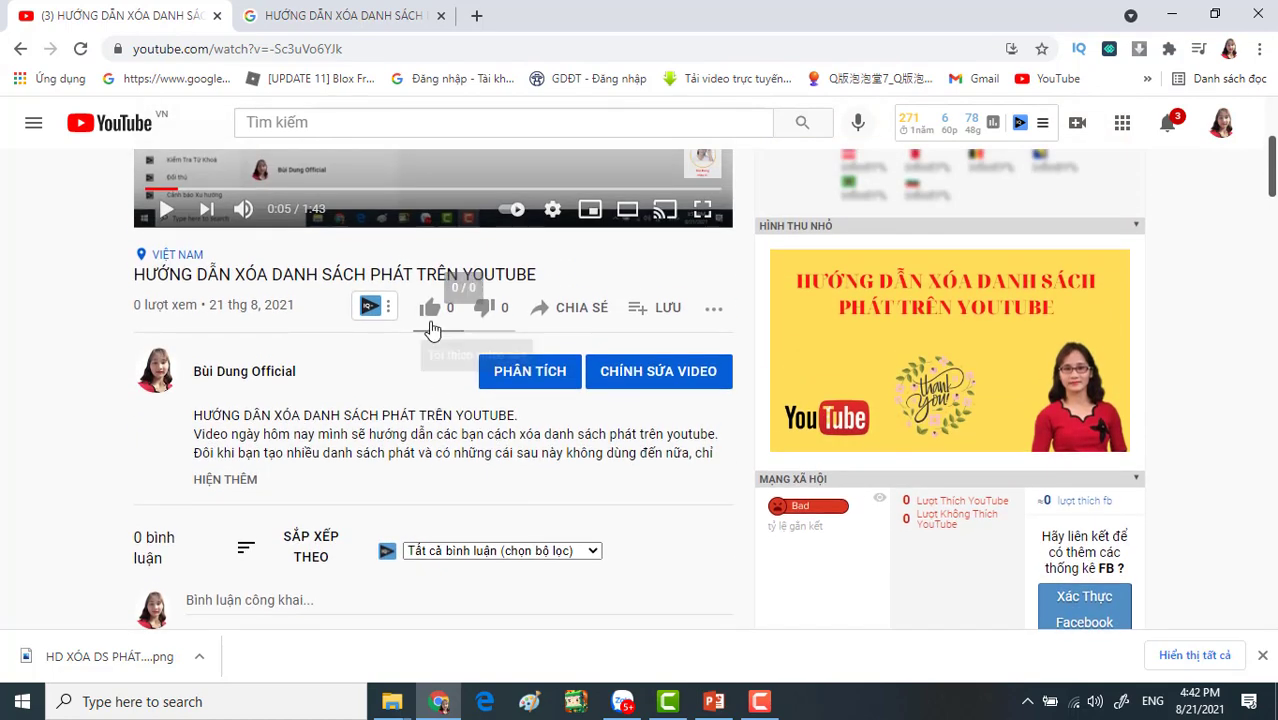
{"action": "left_click", "coordinate": [428, 312]}
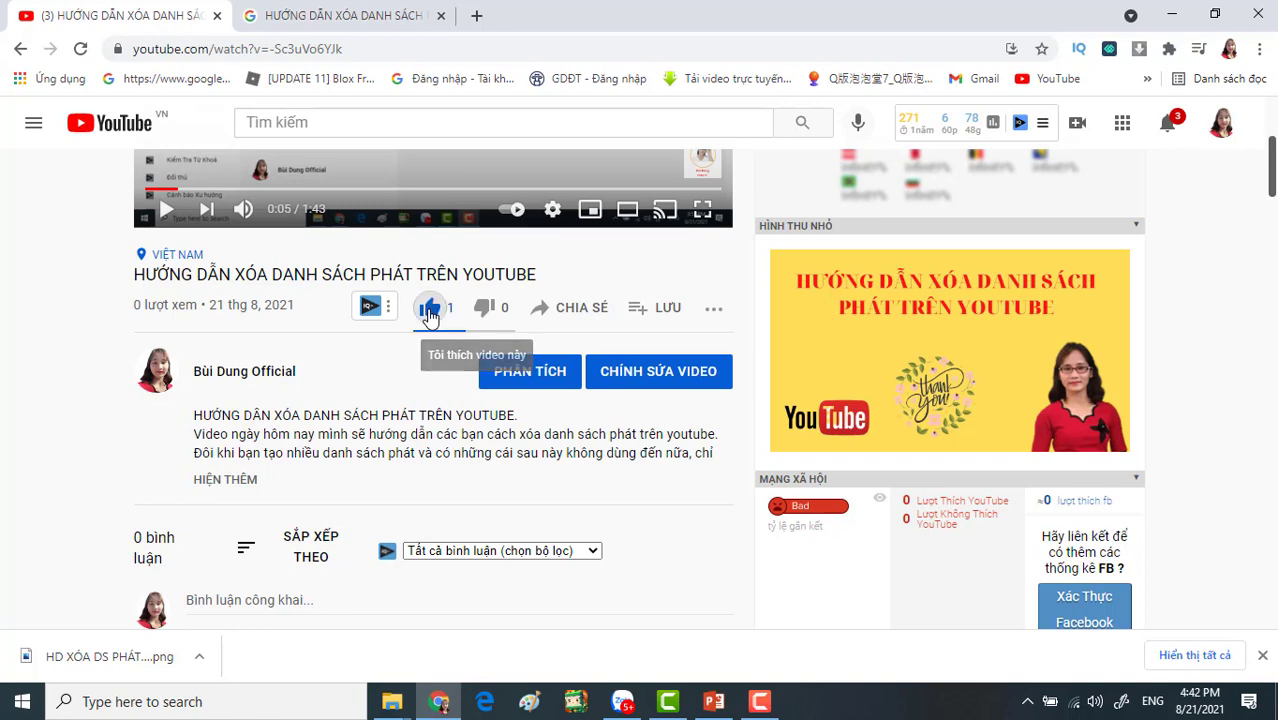
{"action": "scroll", "coordinate": [360, 336], "scroll_direction": "up", "scroll_amount": 1}
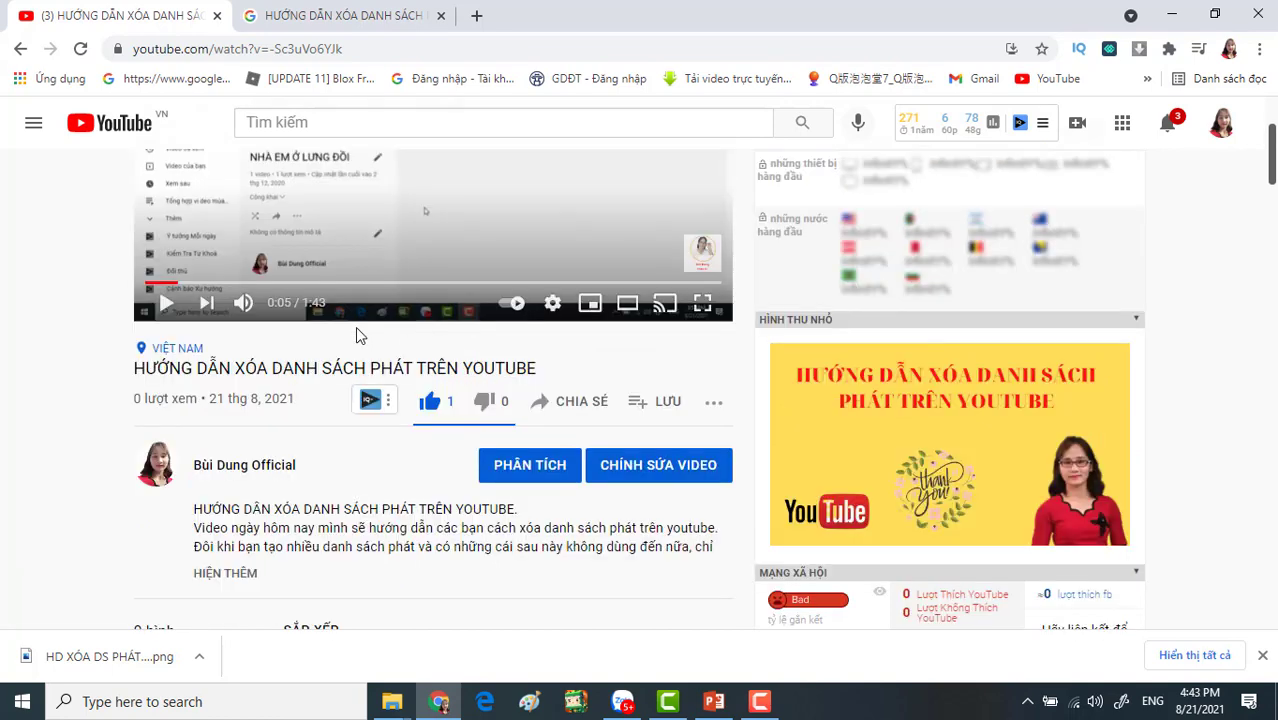